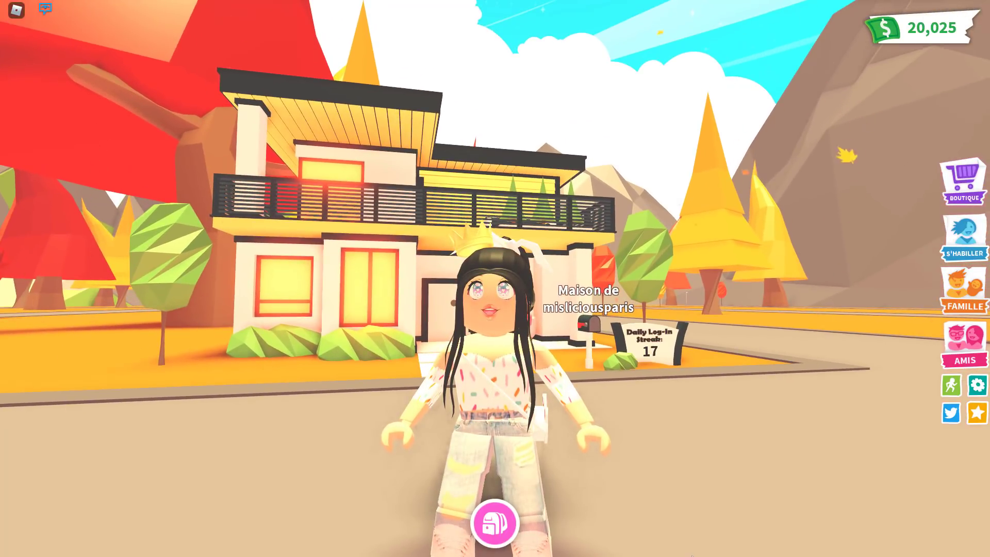
pyautogui.moveTo(689, 555); pyautogui.dragTo(694, 556, button='right')
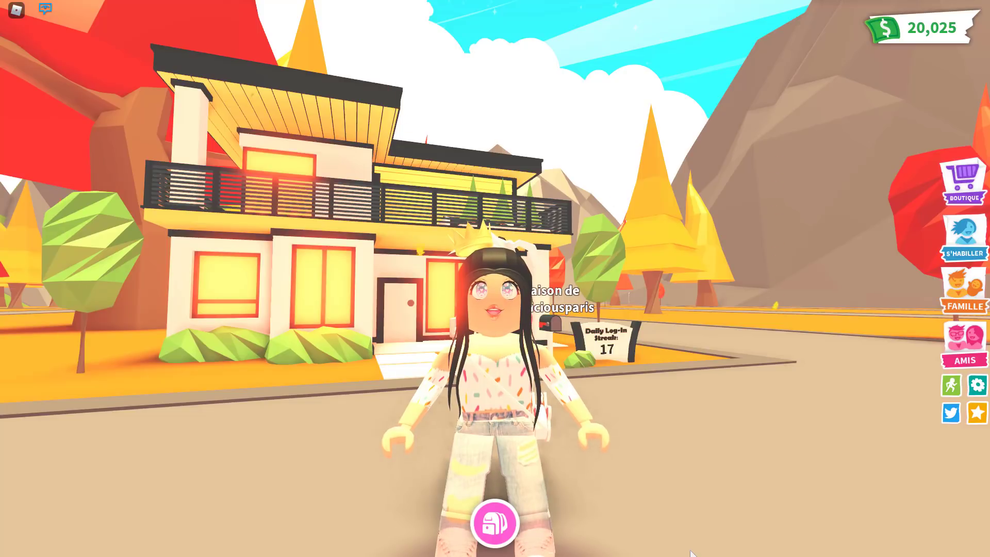
pyautogui.press('a')
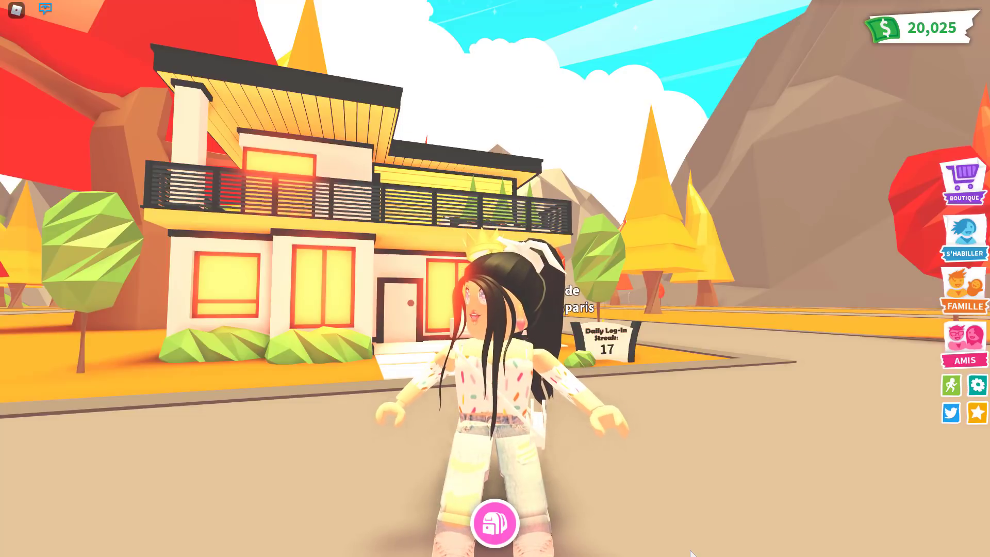
pyautogui.press('w')
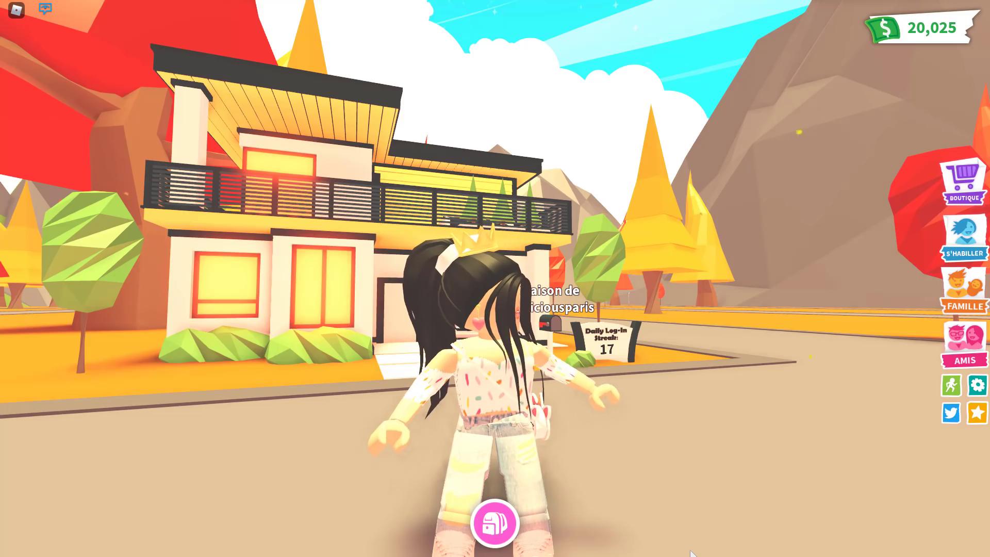
pyautogui.press('d')
pyautogui.press('a')
pyautogui.press('s')
pyautogui.press('d')
pyautogui.press('w')
pyautogui.press('a')
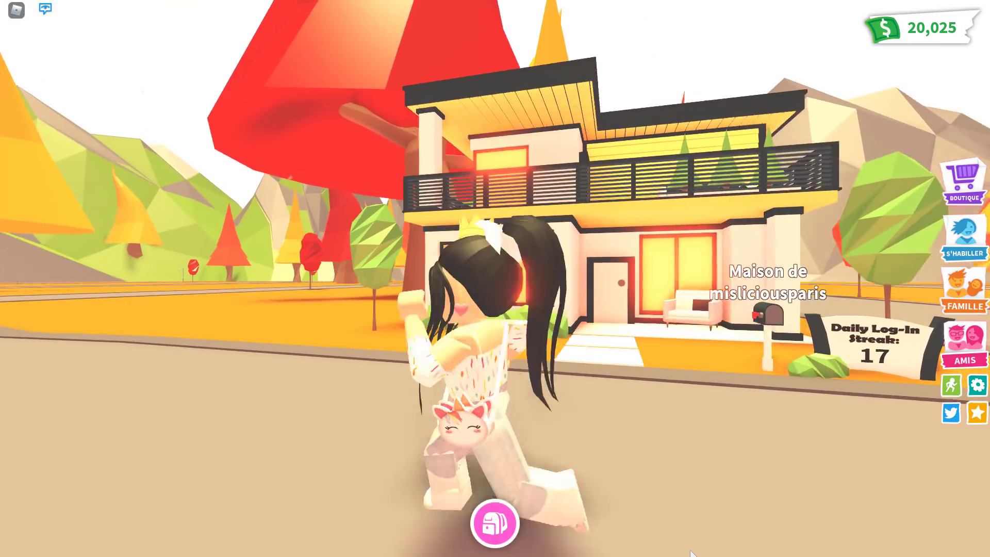
pyautogui.press('s')
pyautogui.press('d')
pyautogui.press('s')
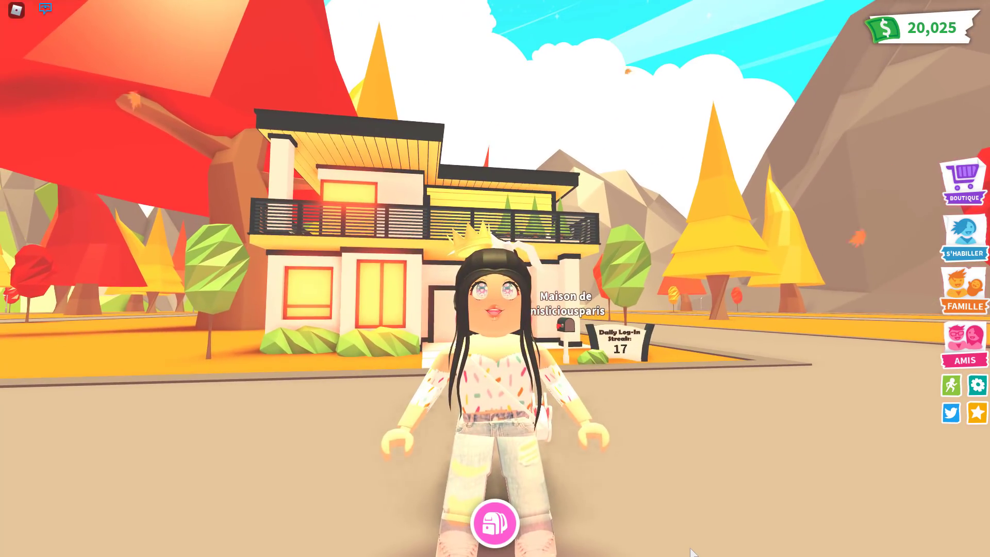
pyautogui.press('space')
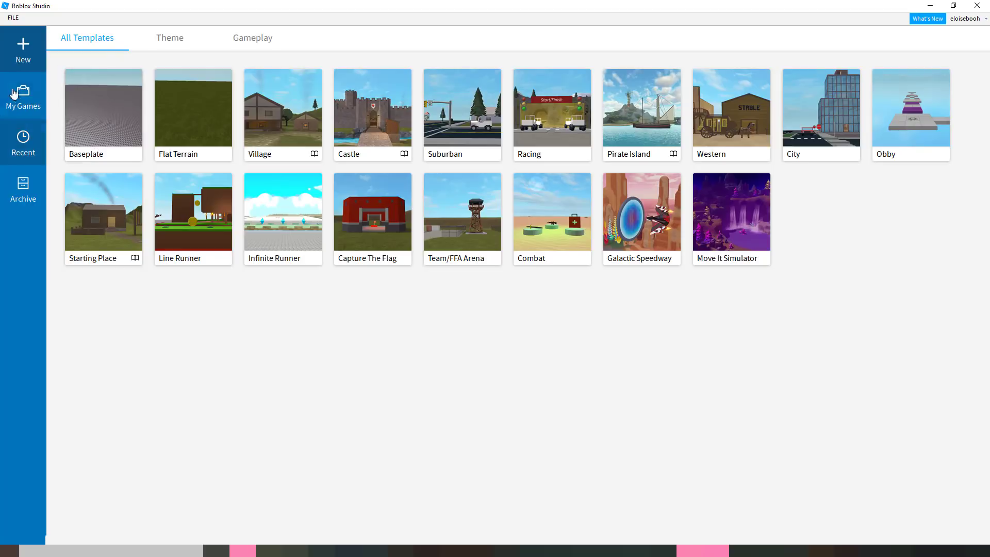
# In Roblox Studio, create a new place from the Baseplate template and open the Load Character Pro plugin.
pyautogui.click(123, 112)
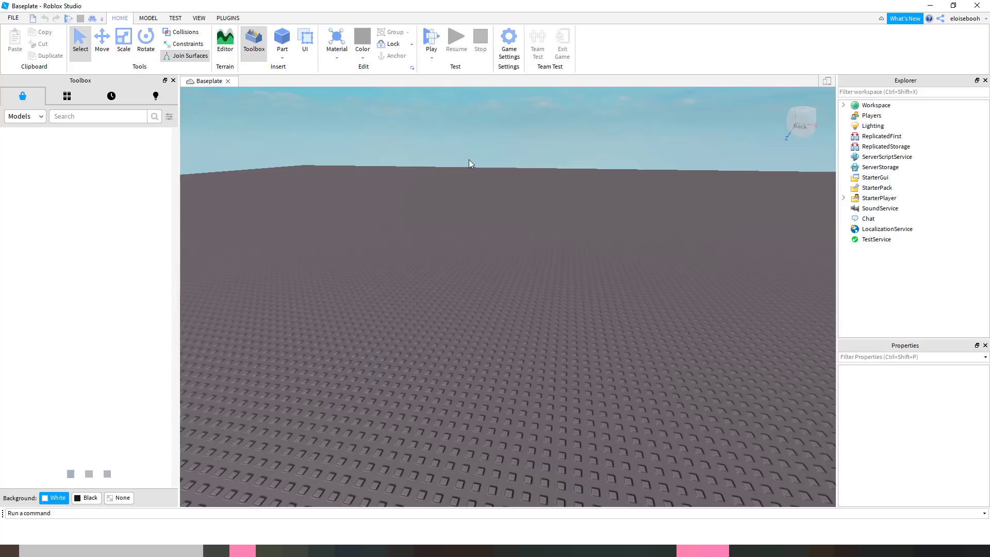
pyautogui.moveTo(629, 198); pyautogui.dragTo(629, 201, button='right')
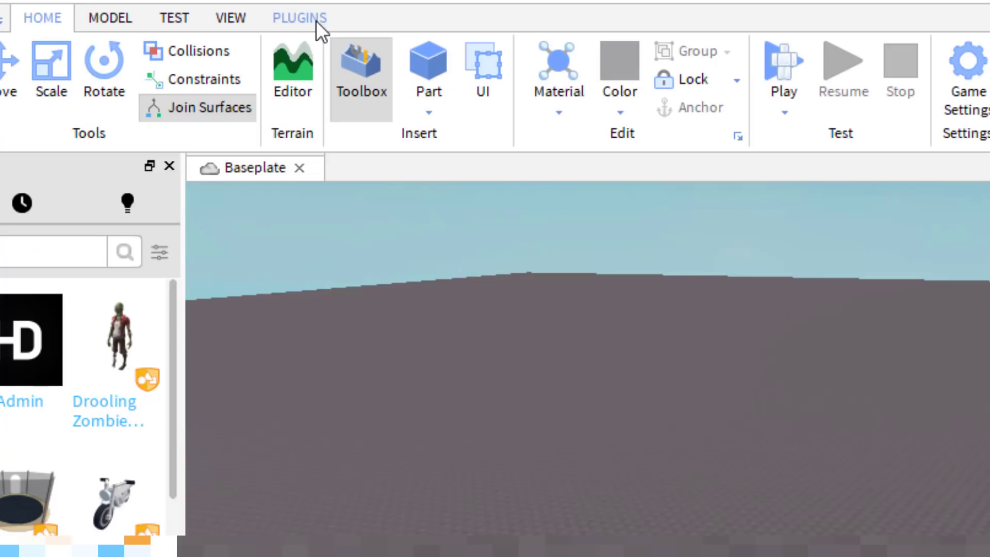
pyautogui.click(310, 15)
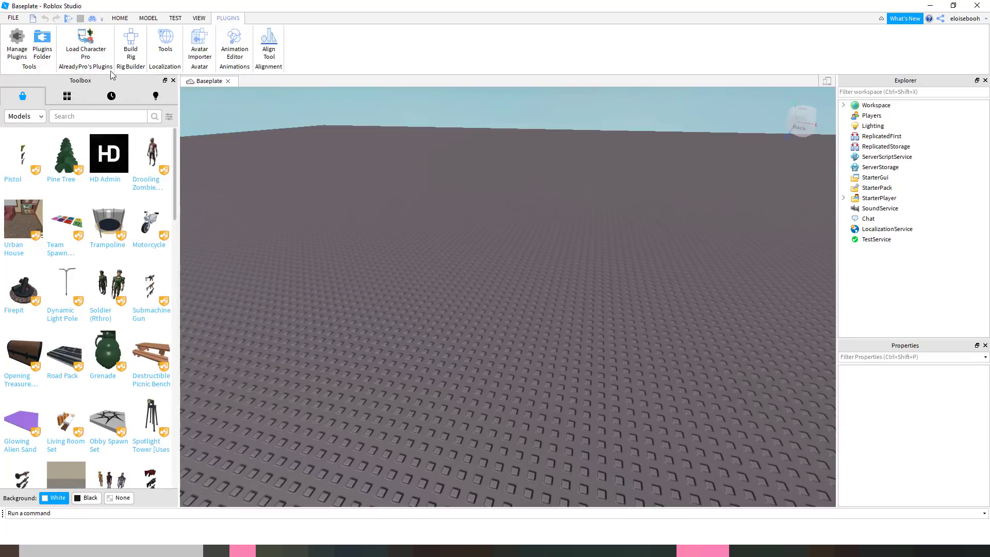
pyautogui.click(86, 51)
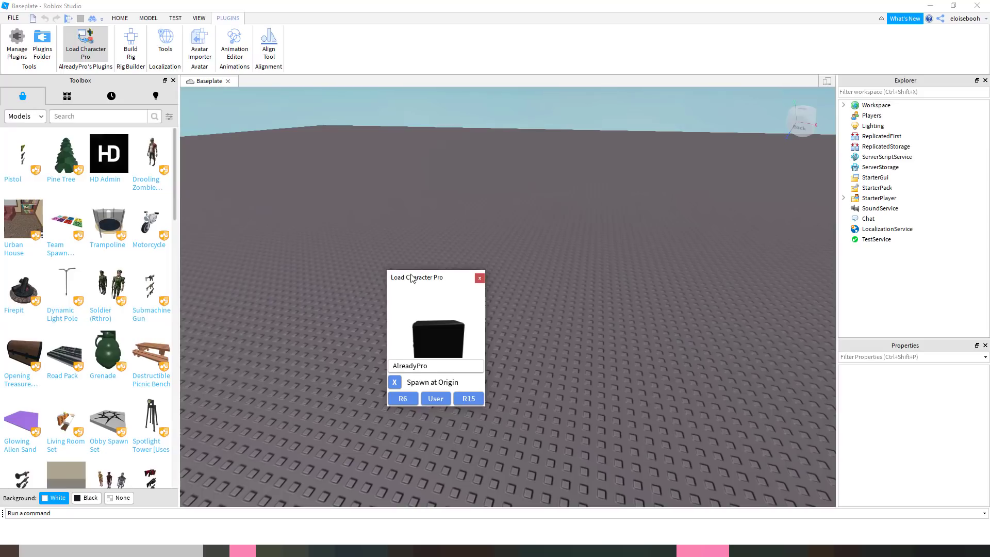
pyautogui.moveTo(412, 275); pyautogui.dragTo(376, 164)
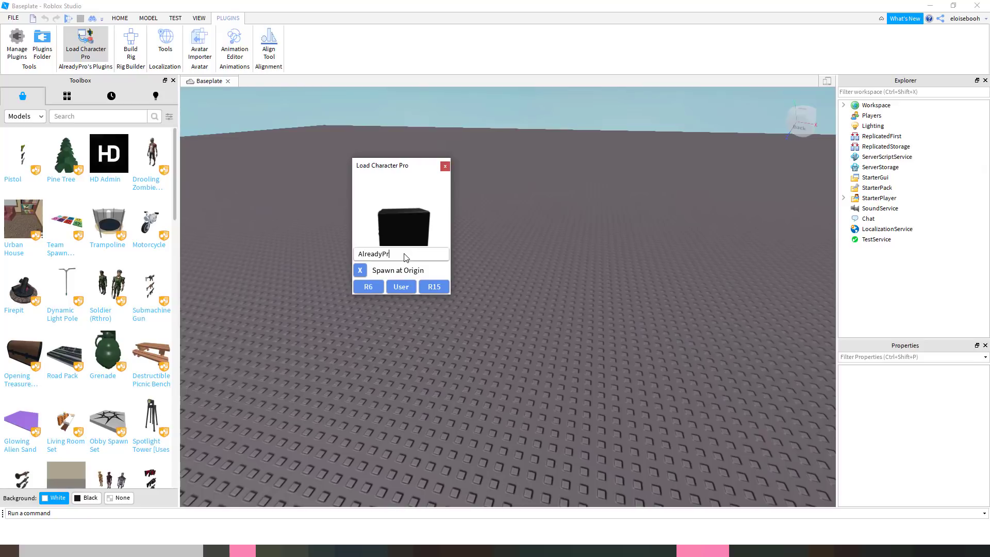
# Enter the player's username in Load Character Pro, spawn the avatar as an R6 character and close the plugin window.
pyautogui.press('BackSpace')
pyautogui.press('BackSpace')
pyautogui.press('BackSpace')
pyautogui.press('BackSpace')
pyautogui.press('BackSpace')
pyautogui.press('BackSpace')
pyautogui.write('misliciousparis')
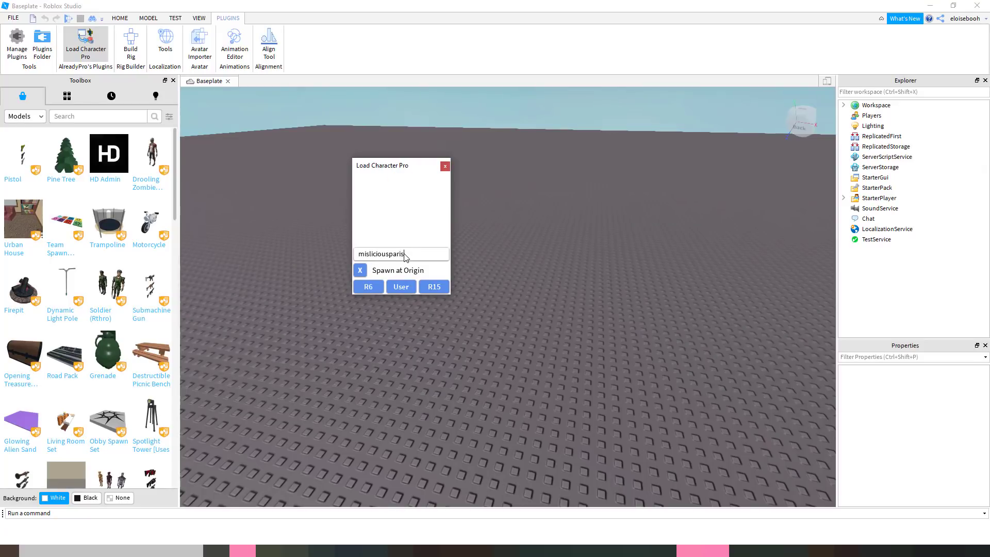
pyautogui.click(369, 289)
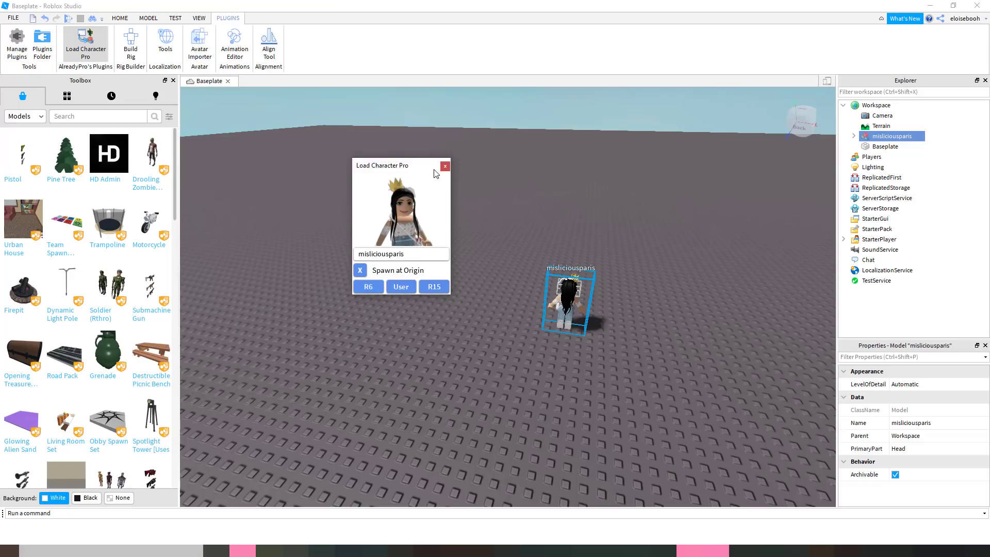
pyautogui.click(444, 166)
# Focus on the spawned character and examine it from the front at different distances.
pyautogui.press('f')
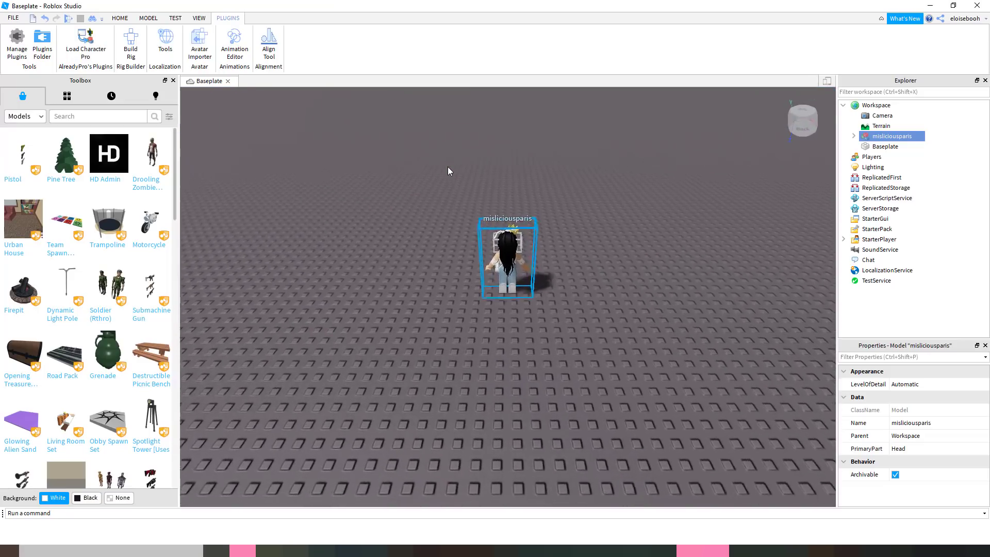
pyautogui.moveTo(448, 166); pyautogui.dragTo(467, 185, button='right')
pyautogui.scroll(3, 467, 186)
pyautogui.scroll(5, 467, 186)
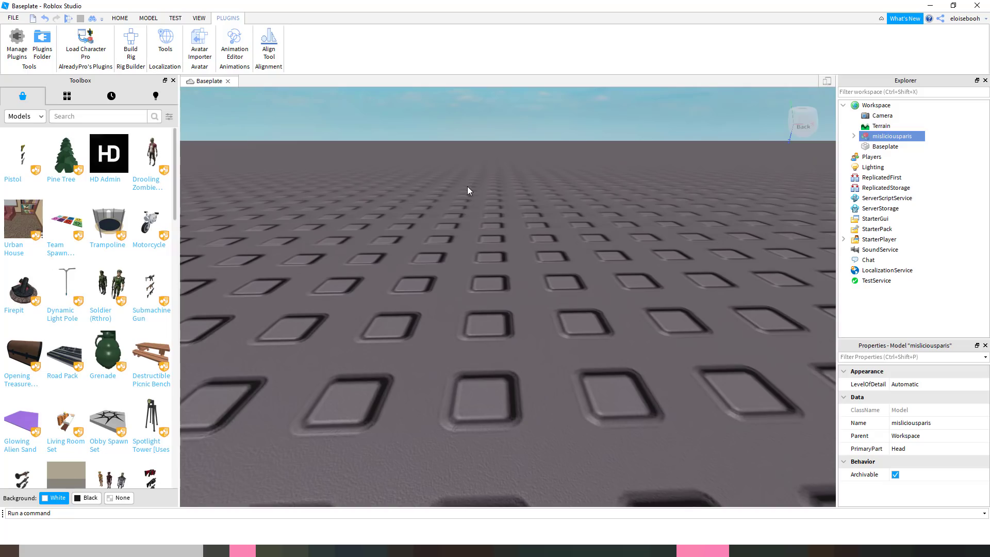
pyautogui.press('f')
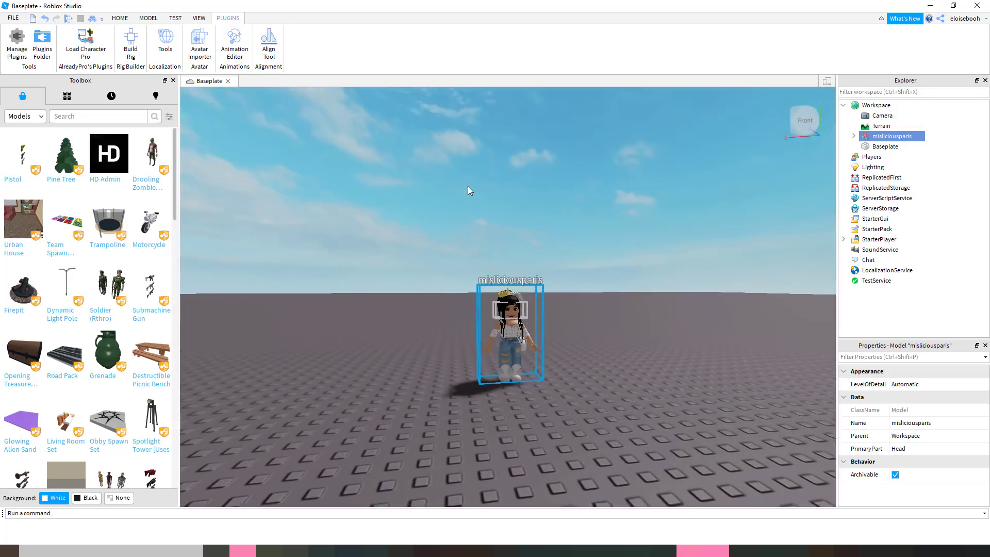
pyautogui.scroll(3, 468, 187)
pyautogui.moveTo(468, 186); pyautogui.dragTo(468, 186, button='right')
pyautogui.scroll(-3, 468, 186)
pyautogui.scroll(3, 468, 187)
pyautogui.scroll(-4, 468, 187)
pyautogui.scroll(1, 468, 187)
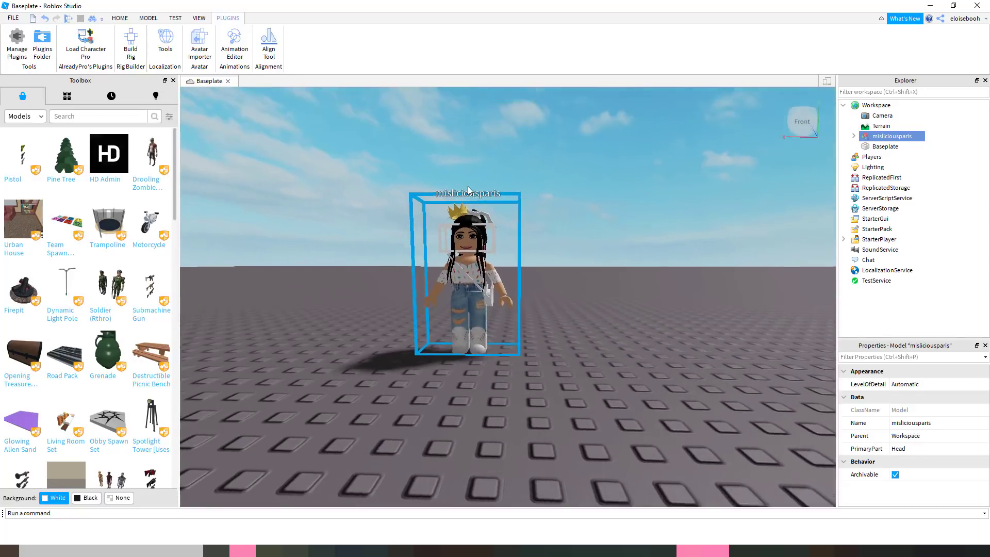
pyautogui.scroll(3, 468, 186)
pyautogui.scroll(-4, 468, 186)
pyautogui.scroll(4, 468, 187)
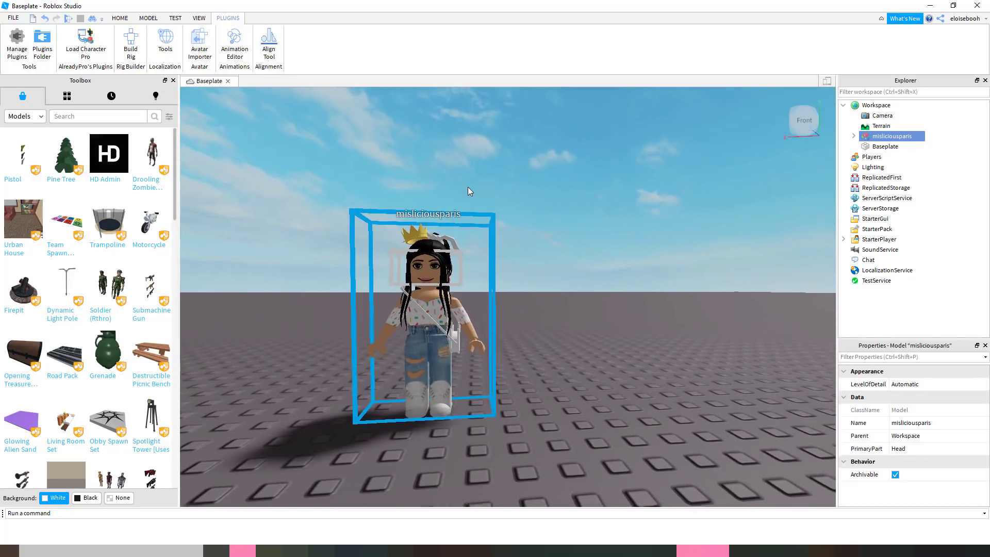
pyautogui.scroll(-3, 468, 187)
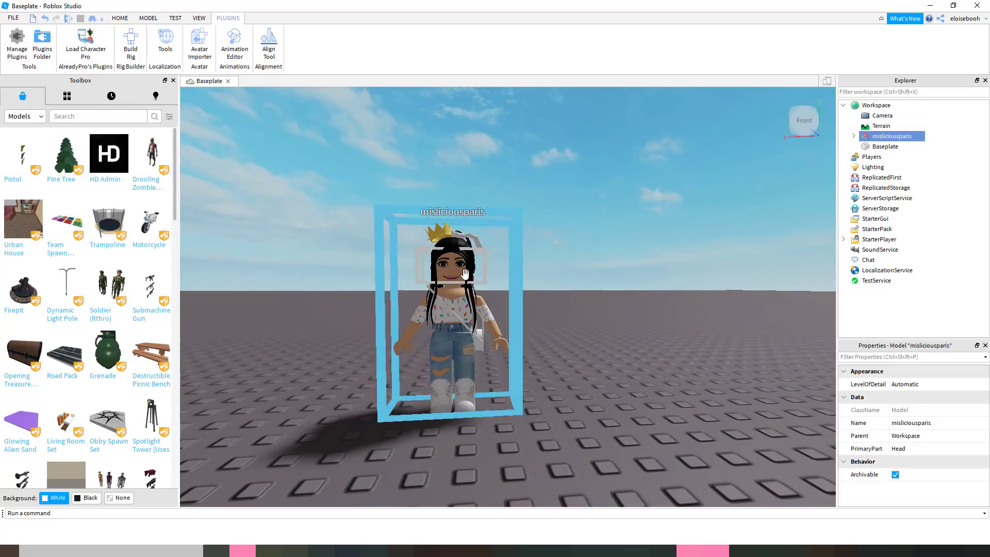
pyautogui.moveTo(569, 250); pyautogui.dragTo(572, 248, button='right')
pyautogui.scroll(3, 572, 249)
pyautogui.scroll(-4, 573, 249)
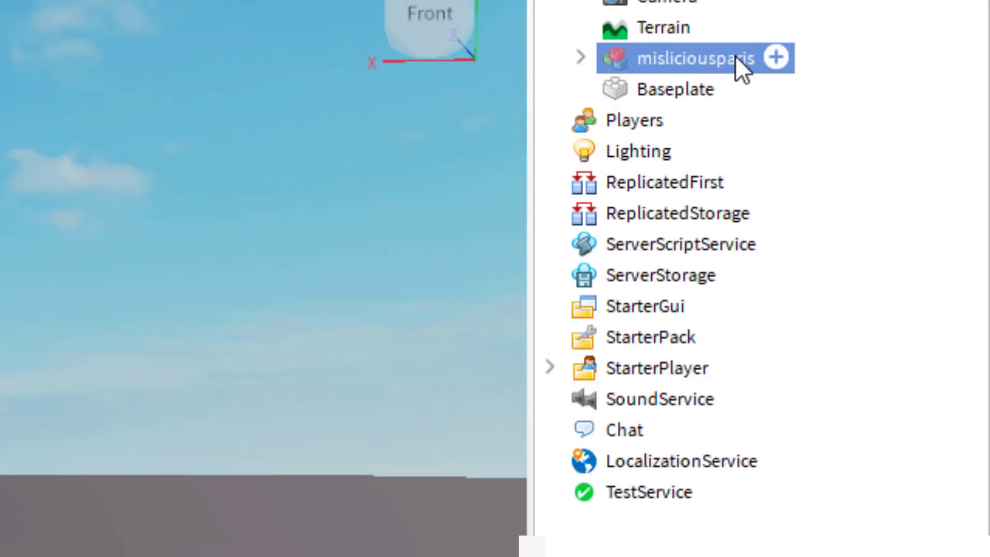
# Expand the character model and its Head, and select the face decal inside.
pyautogui.click(581, 56)
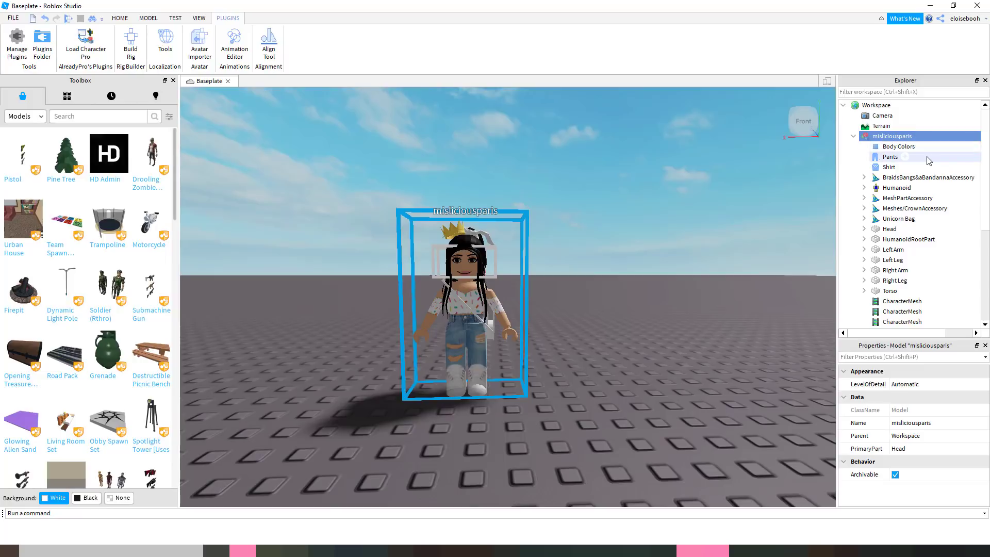
pyautogui.scroll(-1, 928, 159)
pyautogui.moveTo(580, 270); pyautogui.dragTo(580, 270, button='right')
pyautogui.scroll(3, 580, 271)
pyautogui.scroll(-2, 579, 270)
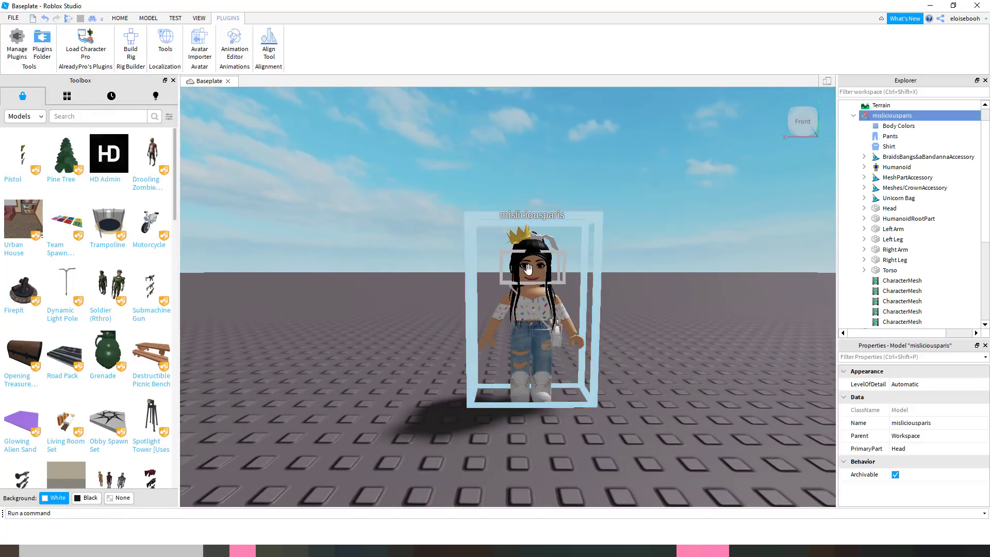
pyautogui.click(880, 211)
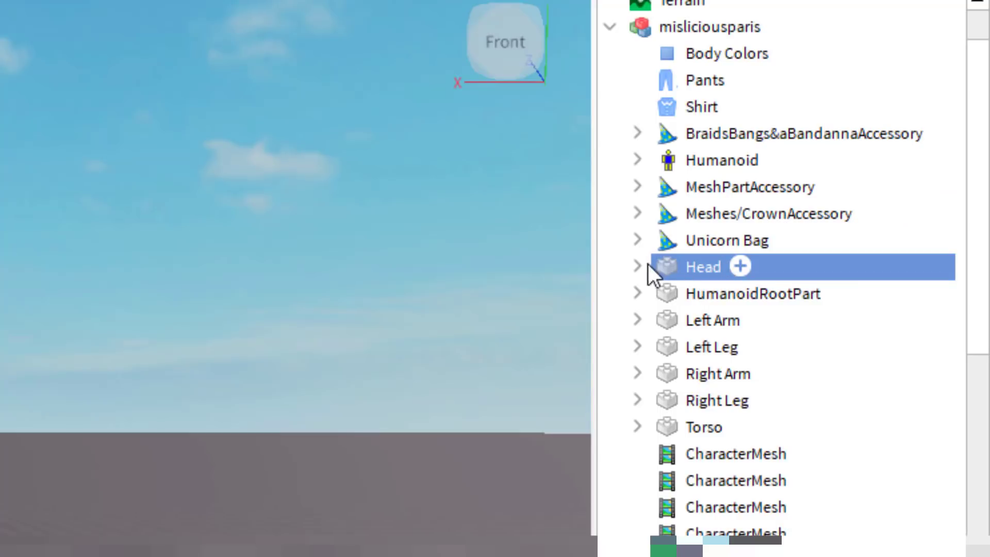
pyautogui.click(638, 265)
pyautogui.scroll(-1, 985, 213)
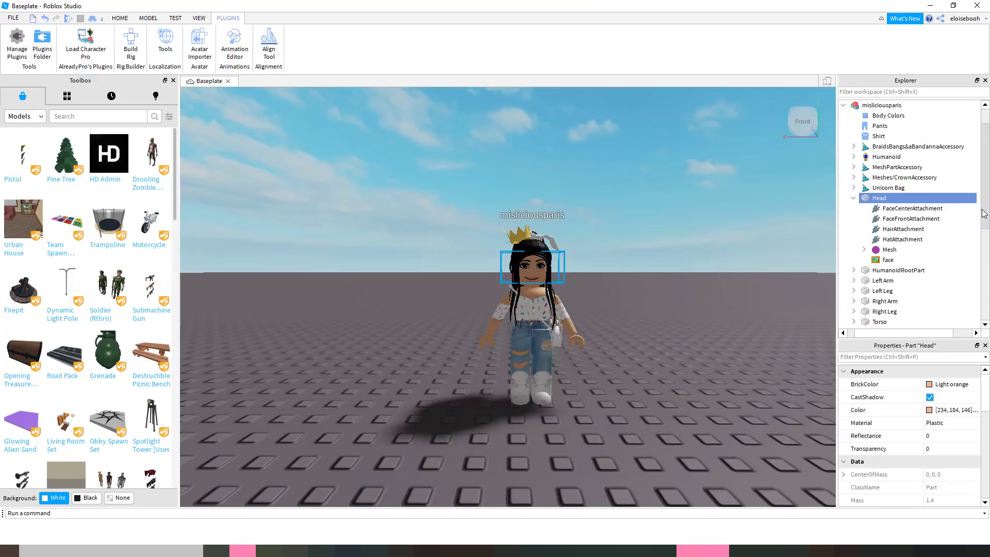
pyautogui.scroll(-1, 984, 213)
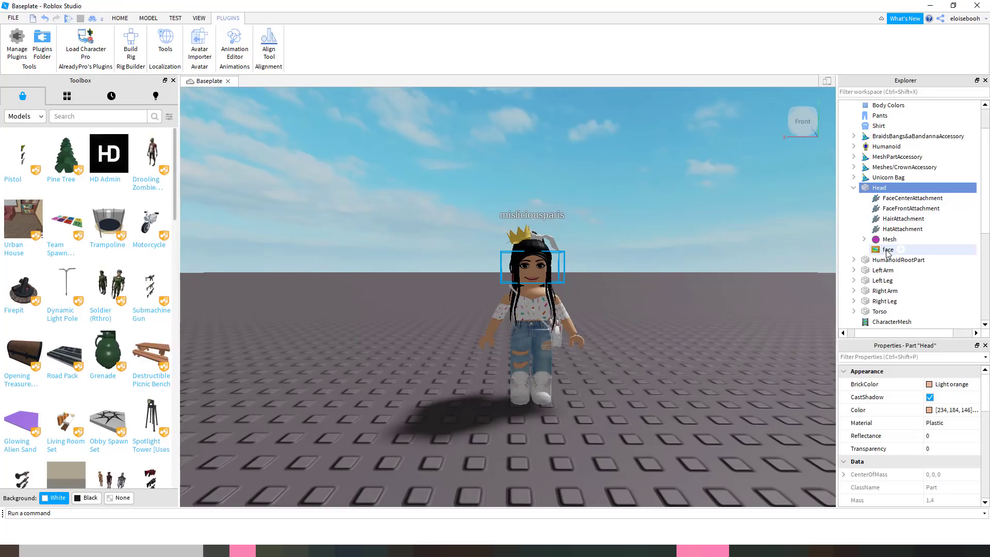
pyautogui.click(887, 250)
pyautogui.moveTo(867, 253)
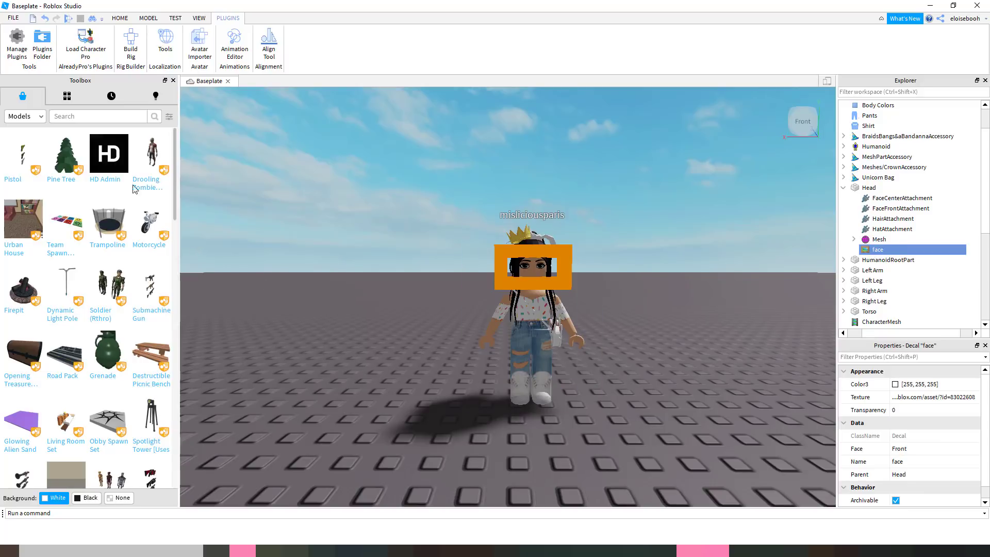
# Switch the Toolbox category to Images and search for "super happy".
pyautogui.click(42, 119)
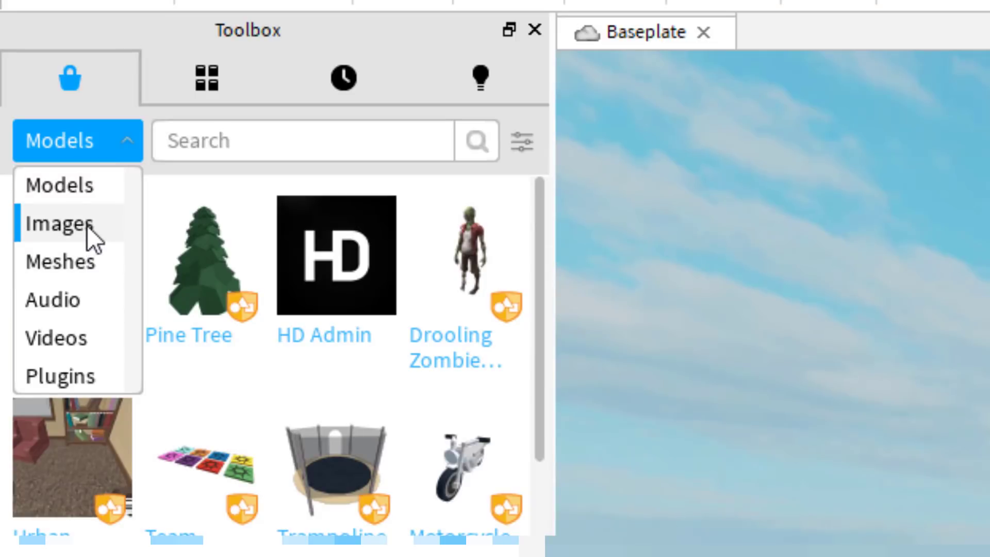
pyautogui.click(86, 225)
pyautogui.click(224, 139)
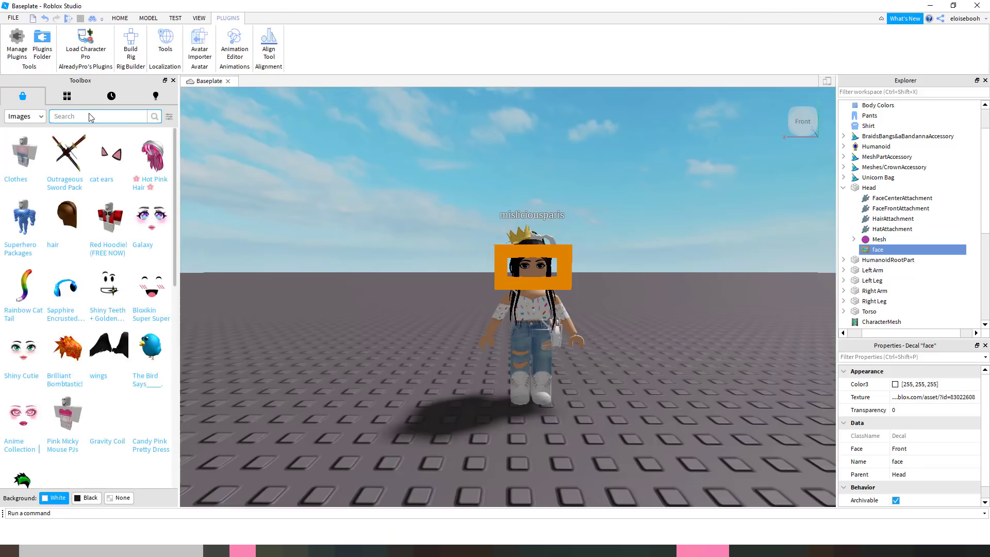
pyautogui.scroll(-10, 103, 288)
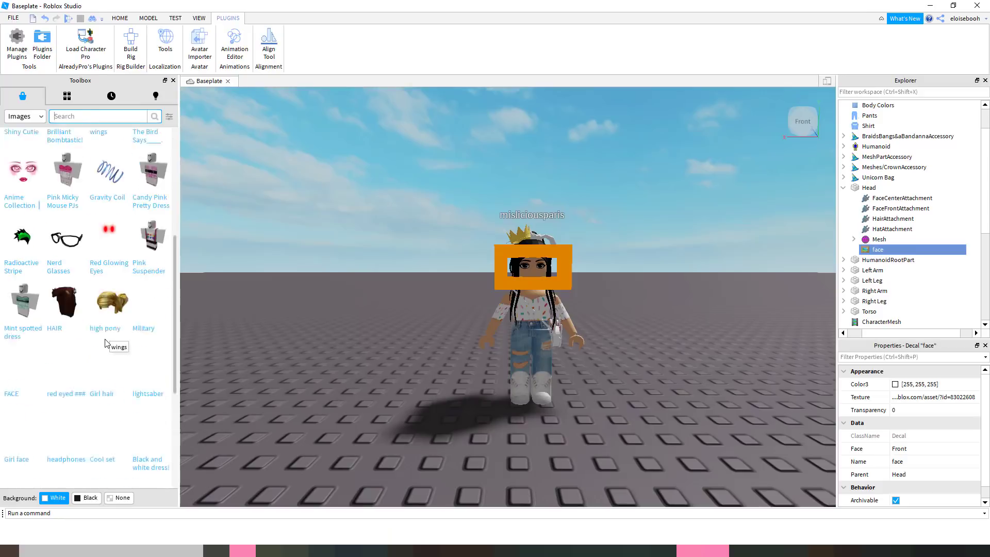
pyautogui.scroll(-10, 106, 342)
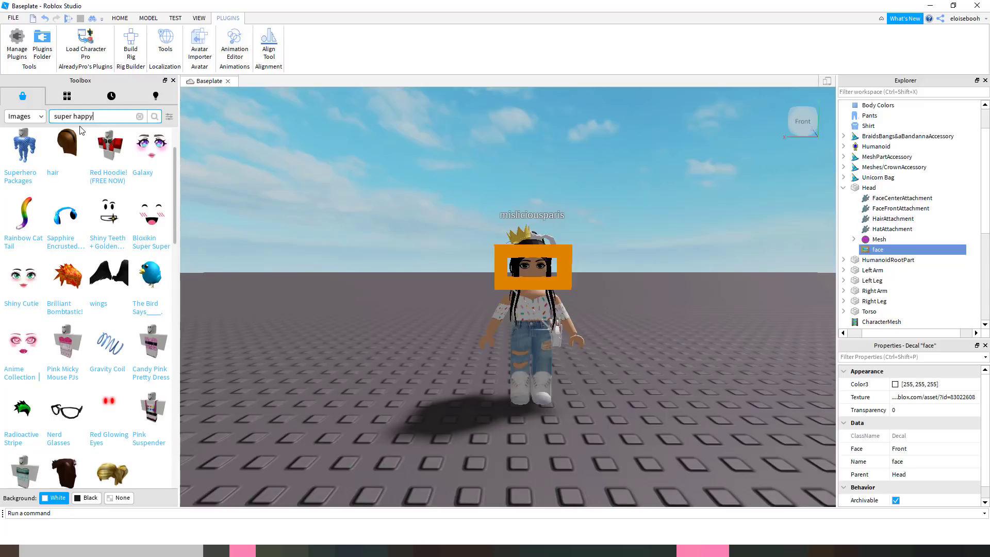
pyautogui.press('Return')
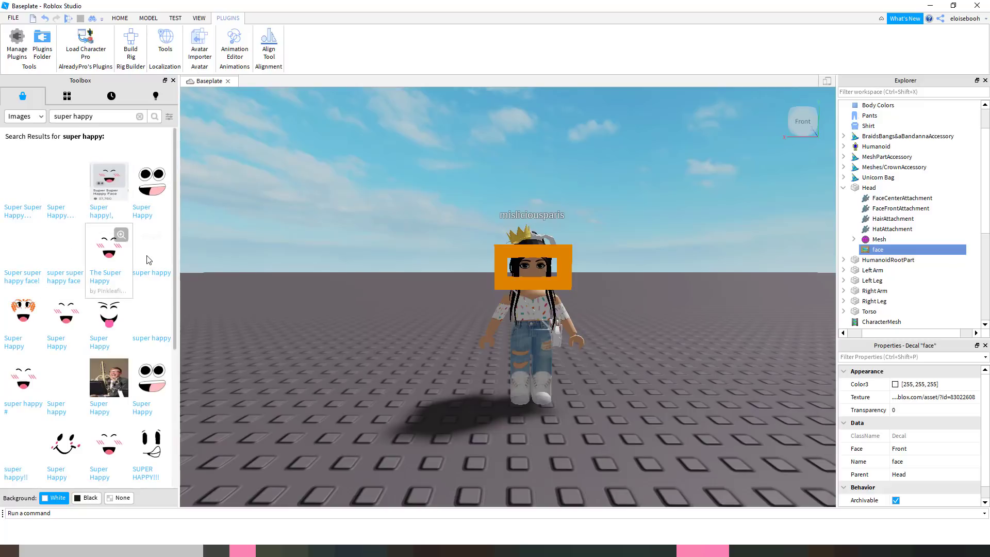
pyautogui.rightClick(117, 253)
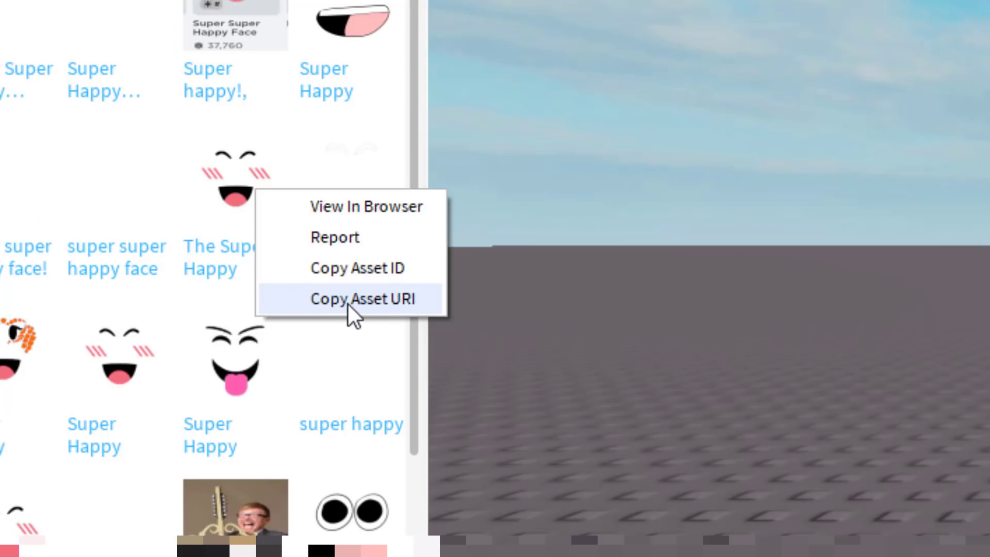
pyautogui.click(397, 298)
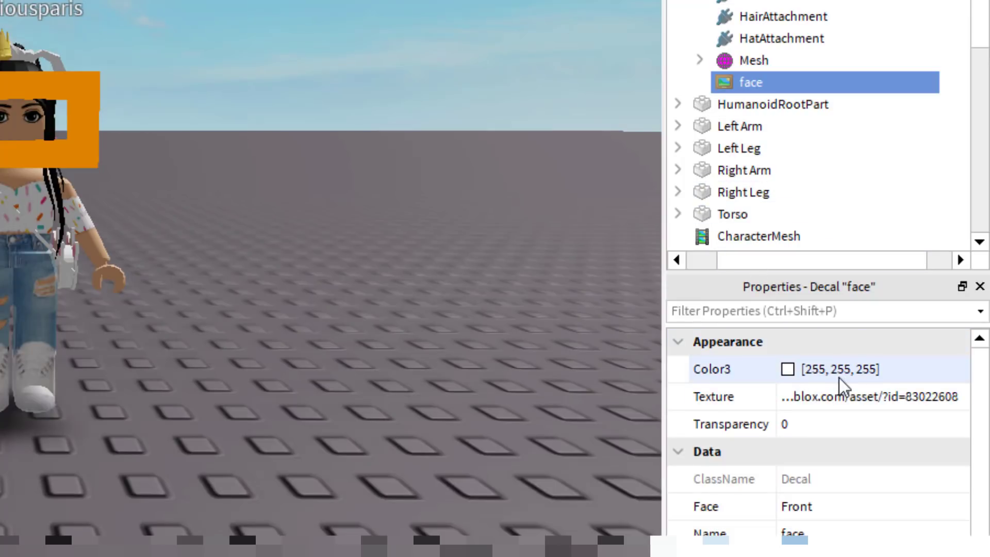
pyautogui.click(828, 400)
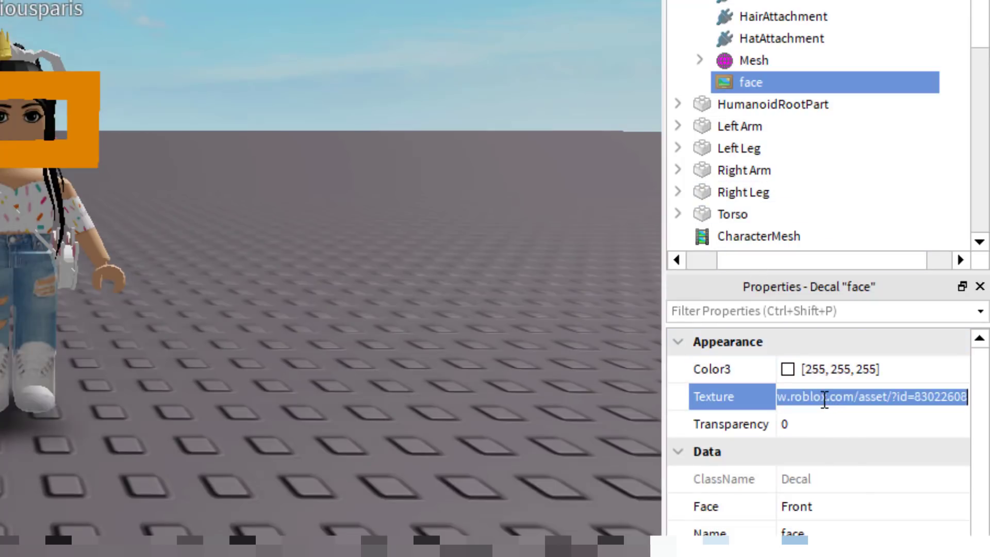
pyautogui.rightClick(821, 400)
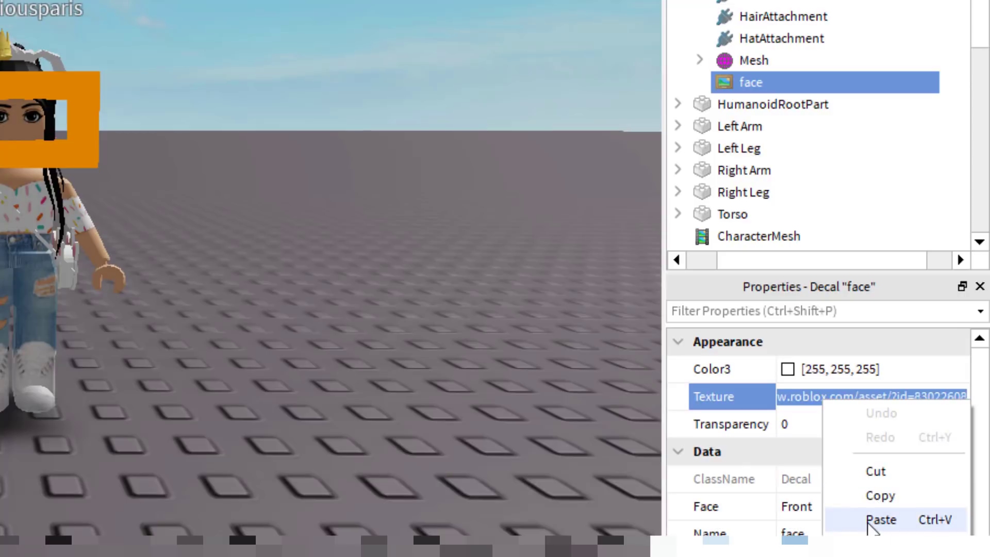
pyautogui.click(880, 519)
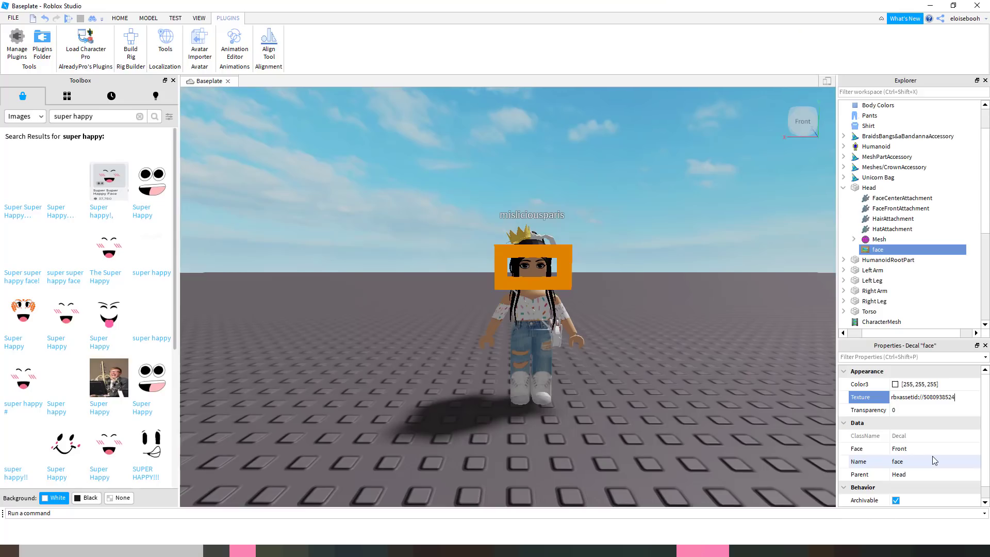
pyautogui.press('Return')
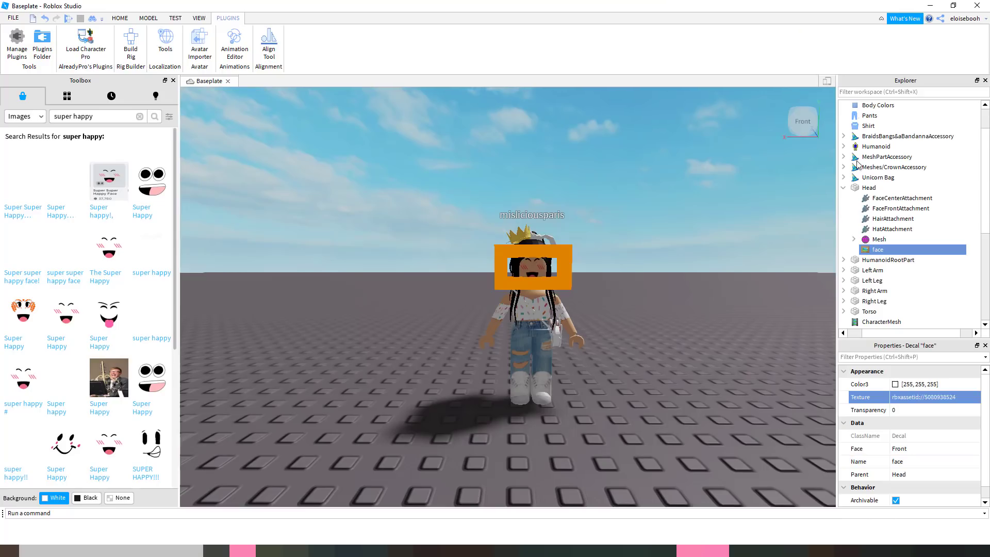
# Select the whole character model and examine its new face from the front at different distances.
pyautogui.scroll(2, 879, 167)
pyautogui.click(871, 136)
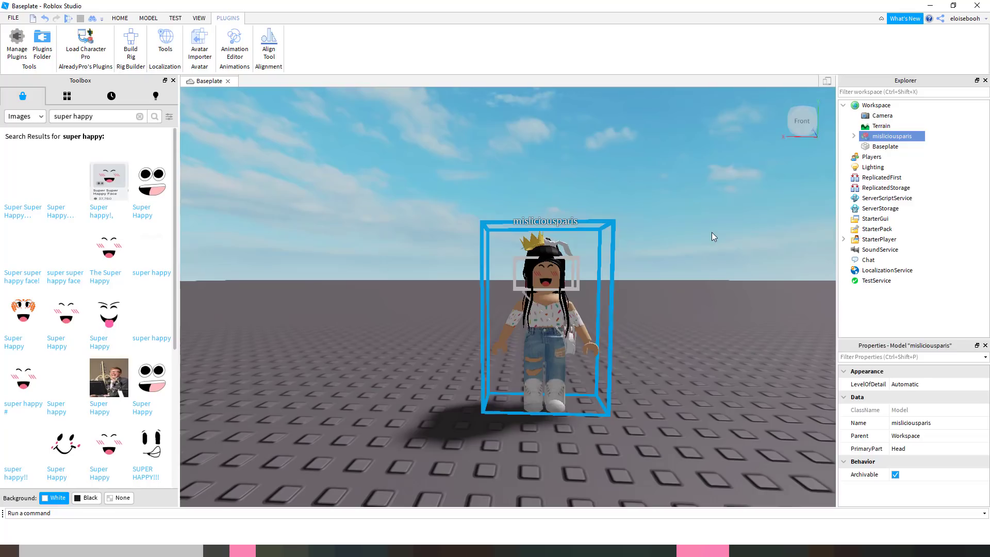
pyautogui.scroll(4, 850, 136)
pyautogui.scroll(-4, 712, 231)
pyautogui.moveTo(712, 232); pyautogui.dragTo(712, 232, button='right')
pyautogui.scroll(3, 711, 232)
pyautogui.scroll(-3, 711, 232)
pyautogui.scroll(5, 711, 232)
pyautogui.scroll(-3, 711, 234)
pyautogui.scroll(2, 711, 235)
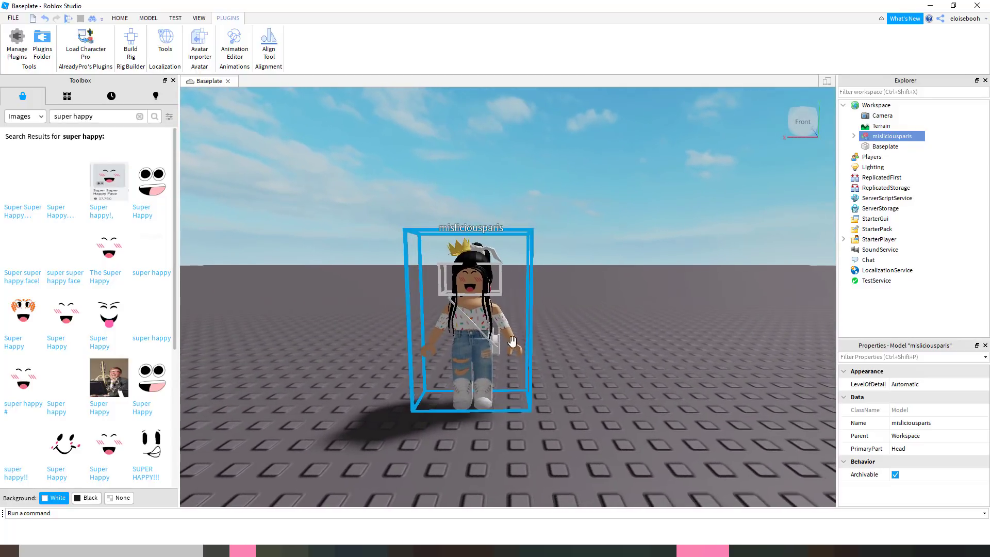
# Delete the Meshes/CrownAccessory from the character model, check the avatar without it, and undo the deletion.
pyautogui.click(852, 136)
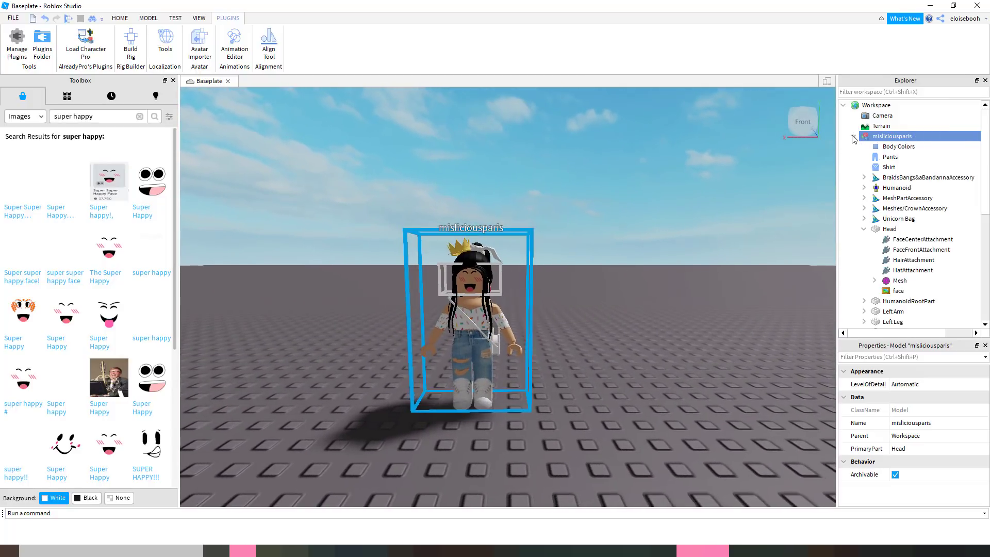
pyautogui.click(902, 209)
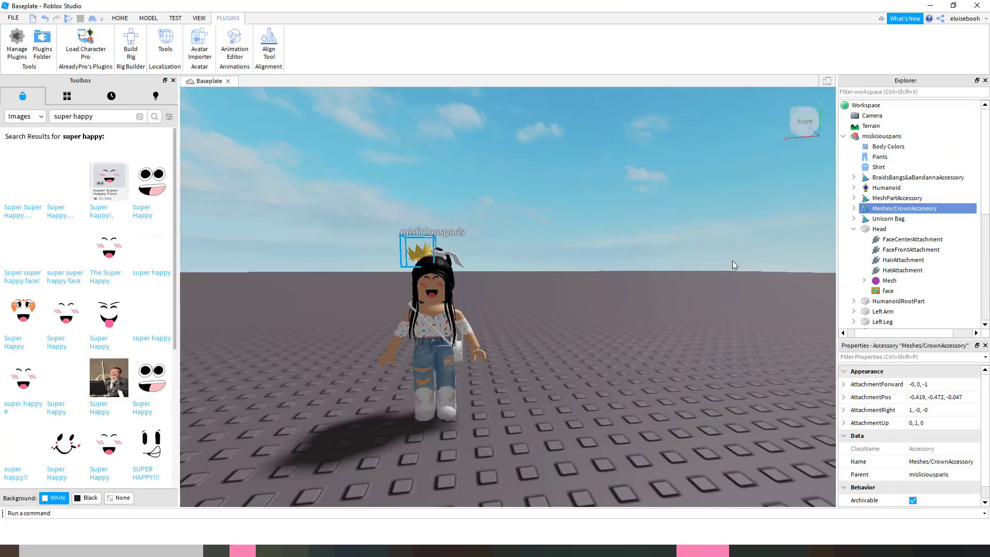
pyautogui.press('Delete')
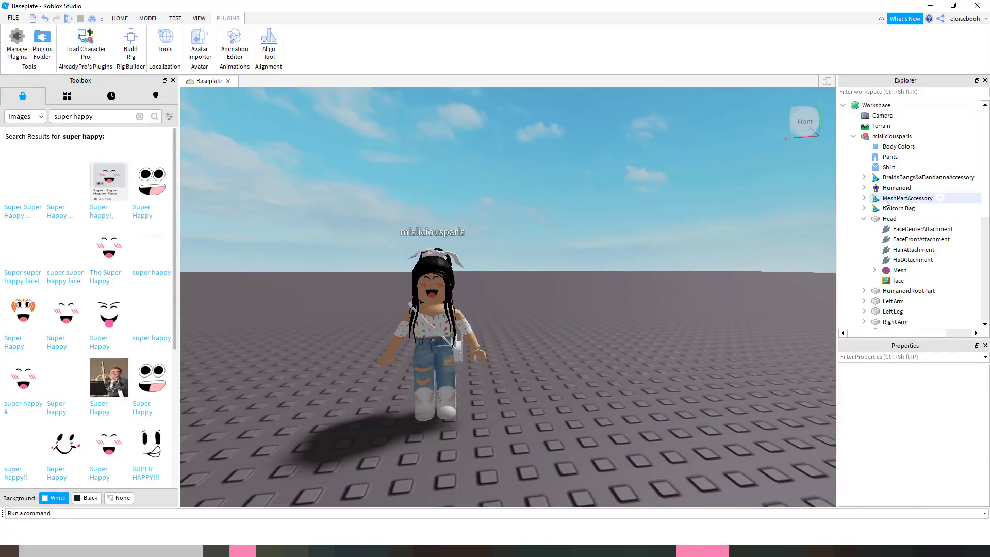
pyautogui.scroll(3, 515, 278)
pyautogui.moveTo(515, 278); pyautogui.dragTo(515, 277, button='right')
pyautogui.scroll(-3, 516, 277)
pyautogui.scroll(3, 515, 277)
pyautogui.scroll(-3, 516, 276)
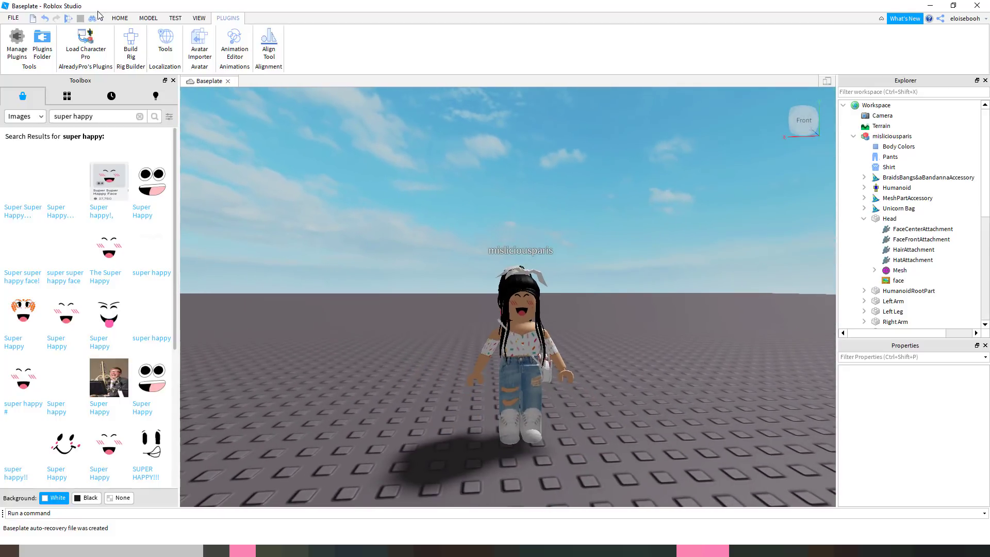
pyautogui.click(46, 19)
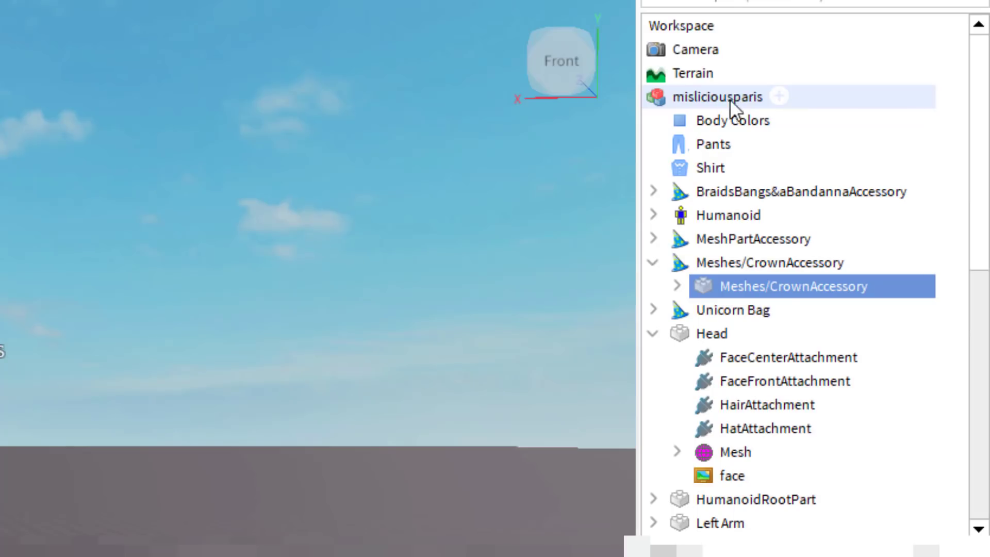
# Export the character model to the Nouvelle Miniature folder, overwriting the existing file "miss".
pyautogui.click(865, 136)
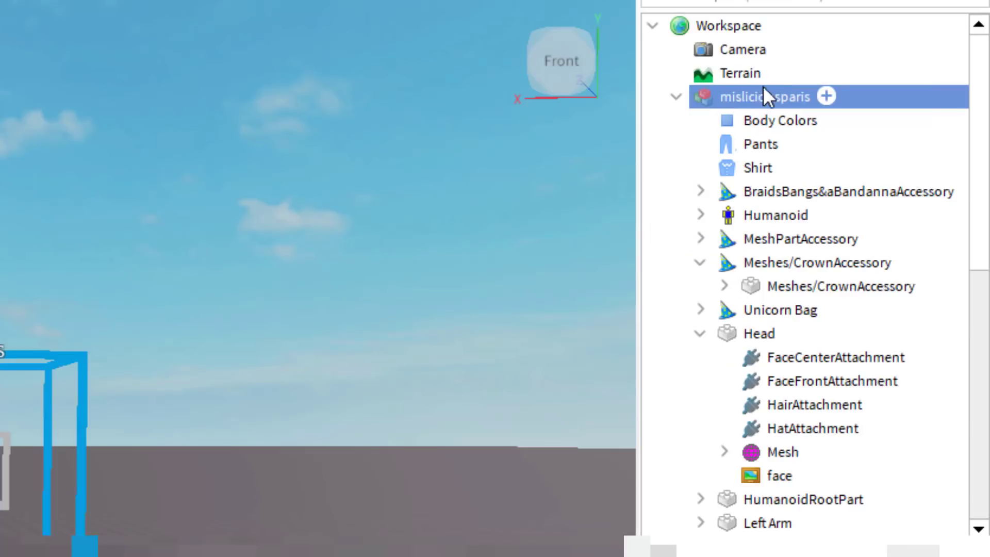
pyautogui.click(677, 96)
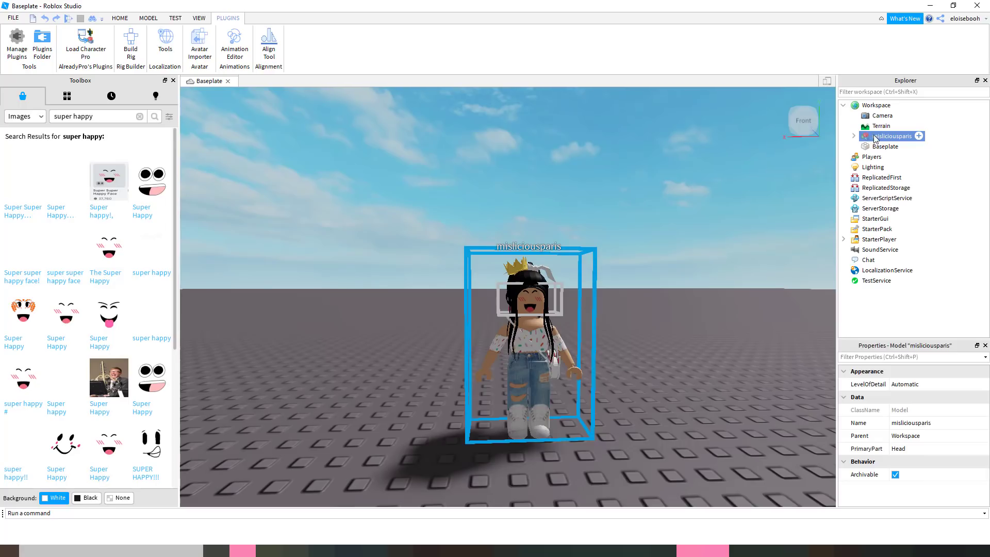
pyautogui.rightClick(875, 137)
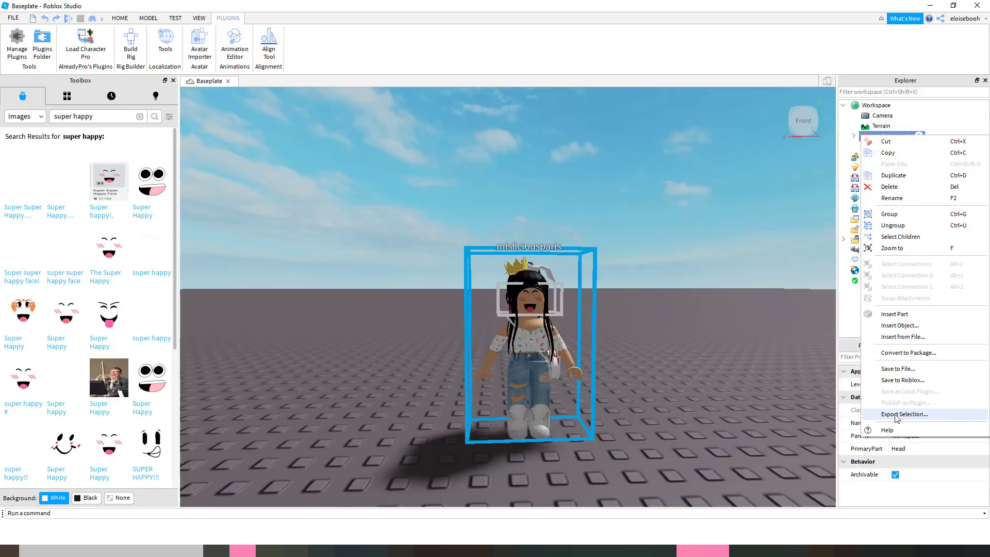
pyautogui.click(919, 415)
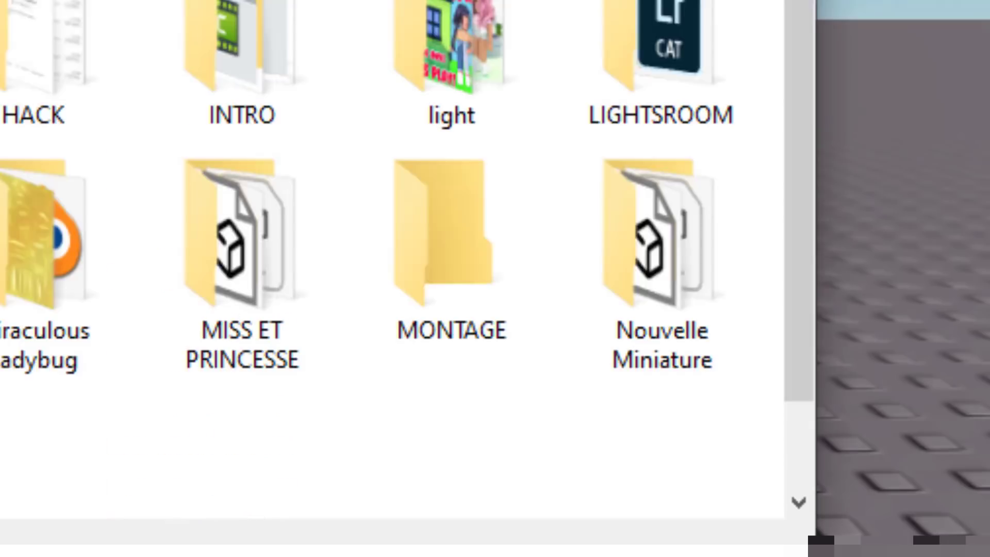
pyautogui.scroll(-1, 230, 214)
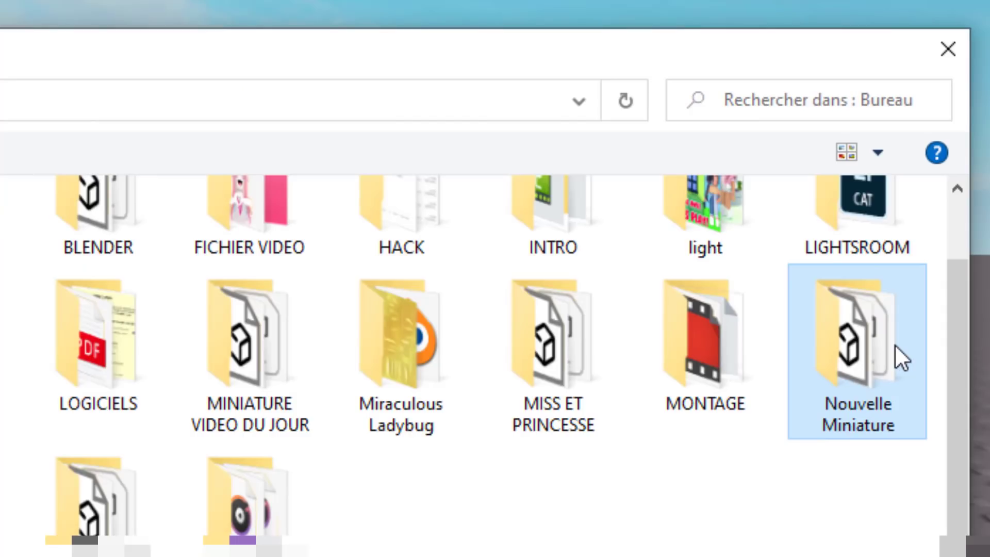
pyautogui.doubleClick(896, 346)
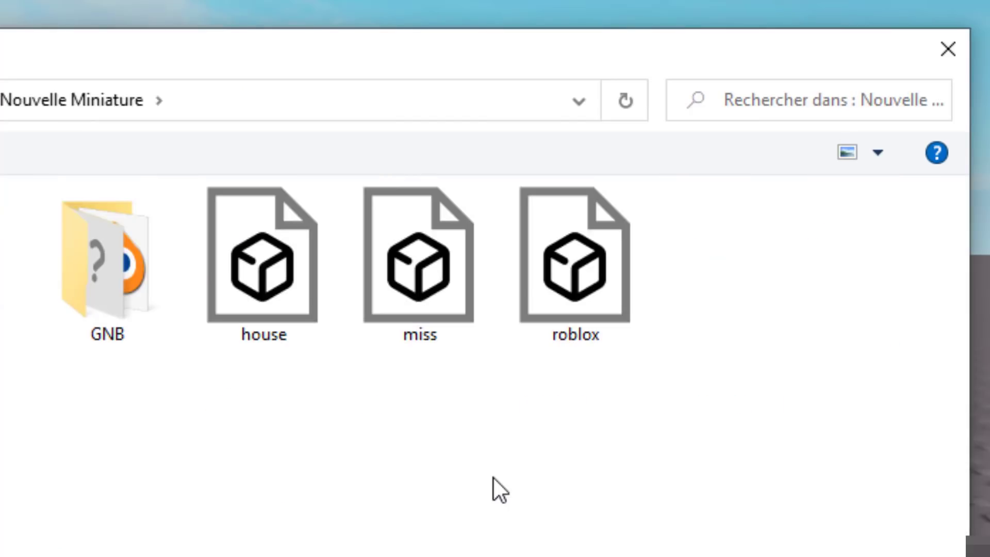
pyautogui.click(386, 276)
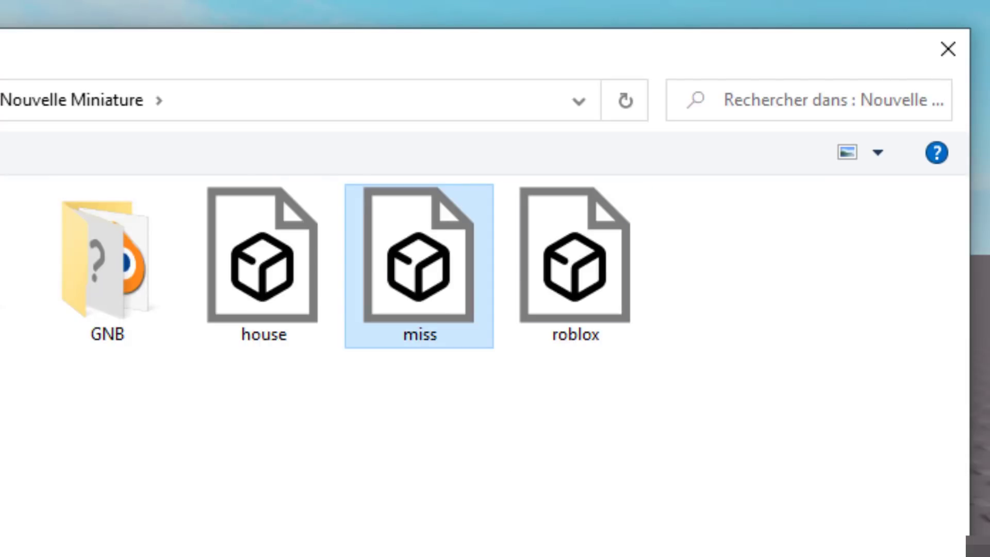
pyautogui.click(773, 556)
pyautogui.click(690, 215)
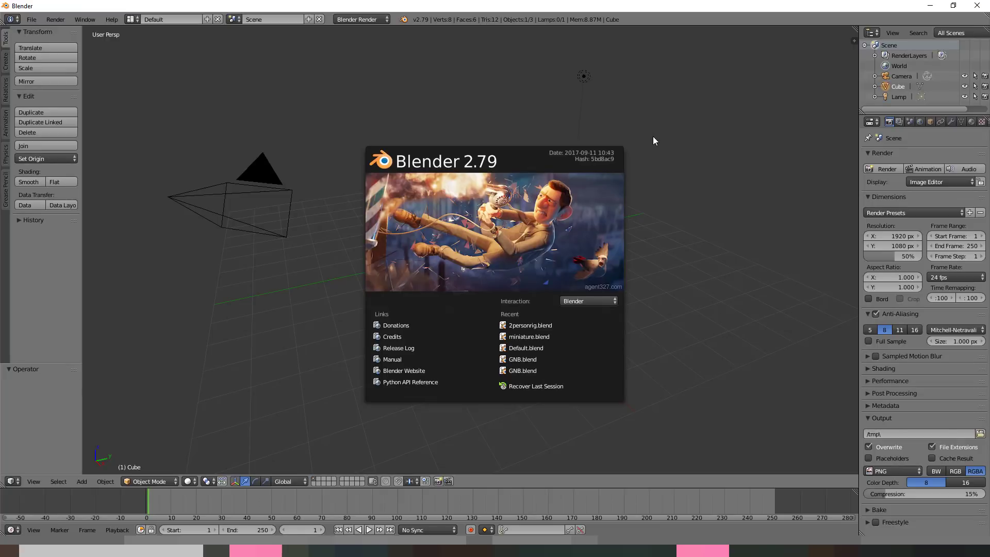
# In Blender, dismiss the splash screen and delete the default cube.
pyautogui.click(729, 84)
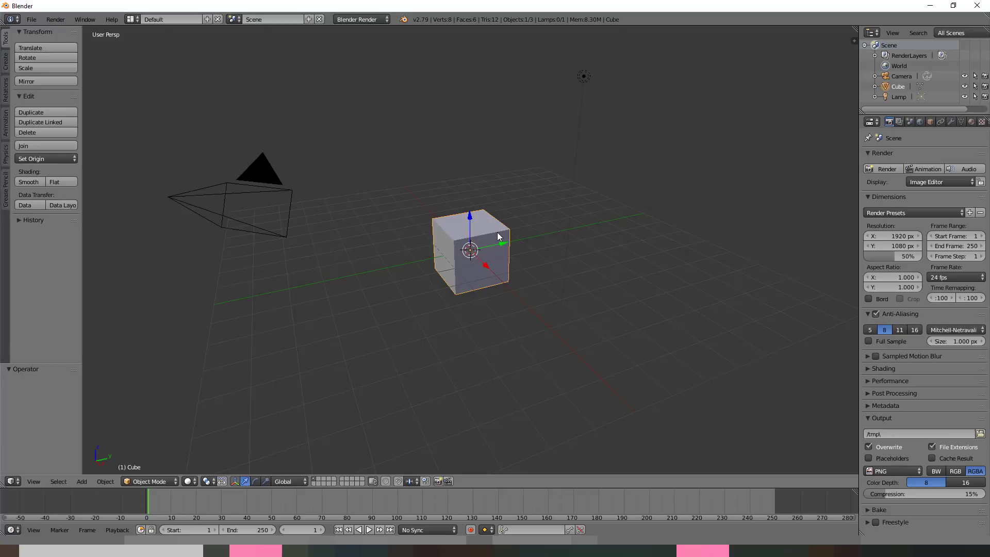
pyautogui.press('x')
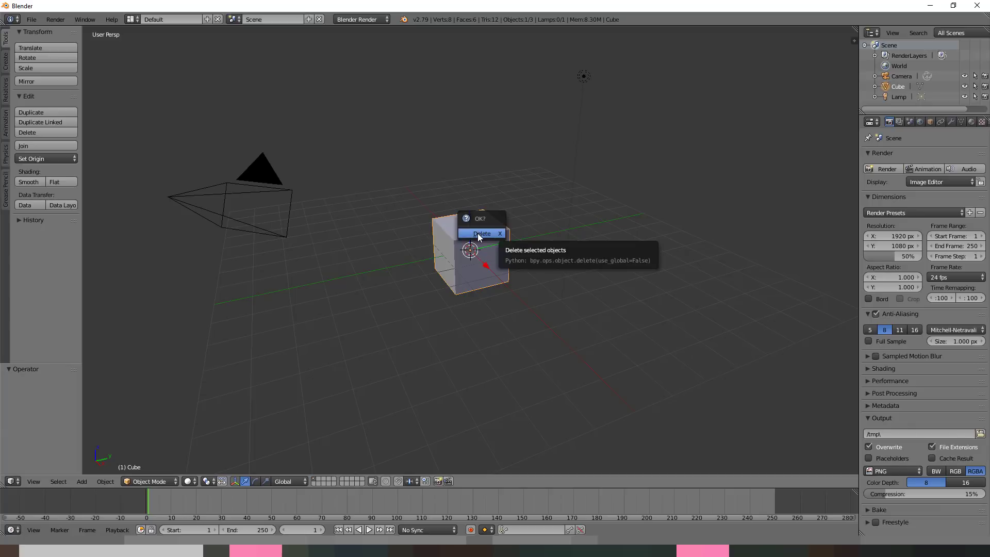
pyautogui.click(477, 233)
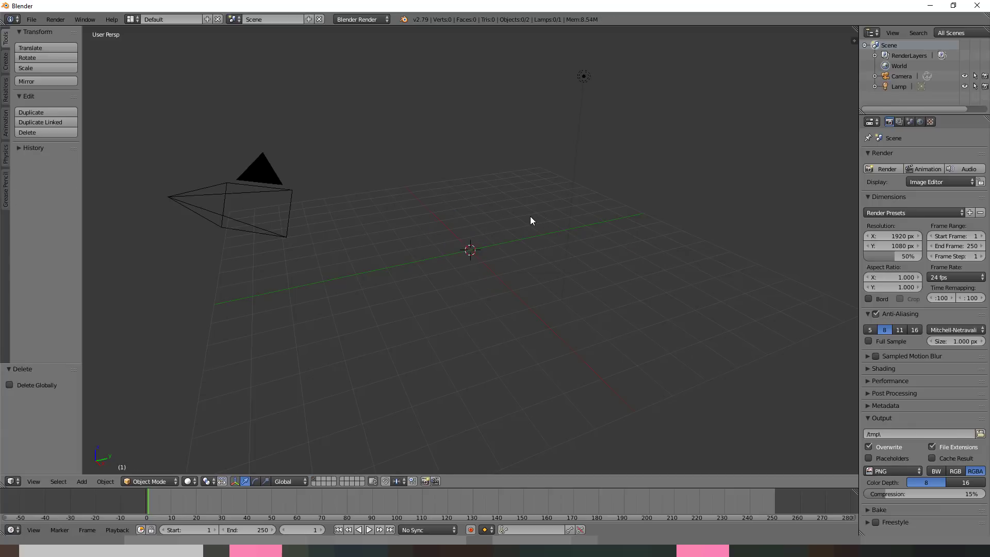
# Nudge the lamp slightly and move around the empty scene with walk navigation.
pyautogui.moveTo(571, 192); pyautogui.dragTo(564, 196, button='right')
pyautogui.hotkey('shift', 'f')
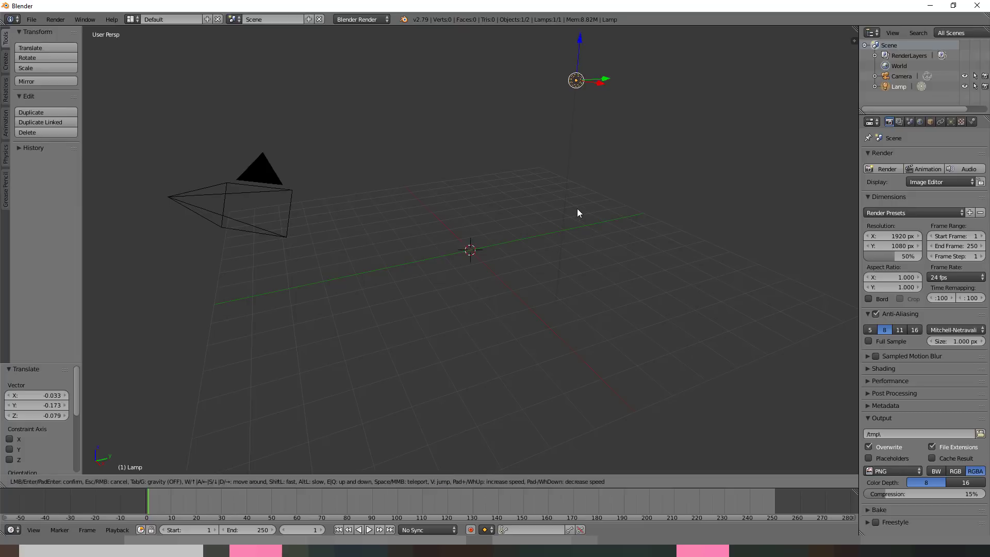
pyautogui.click(470, 249)
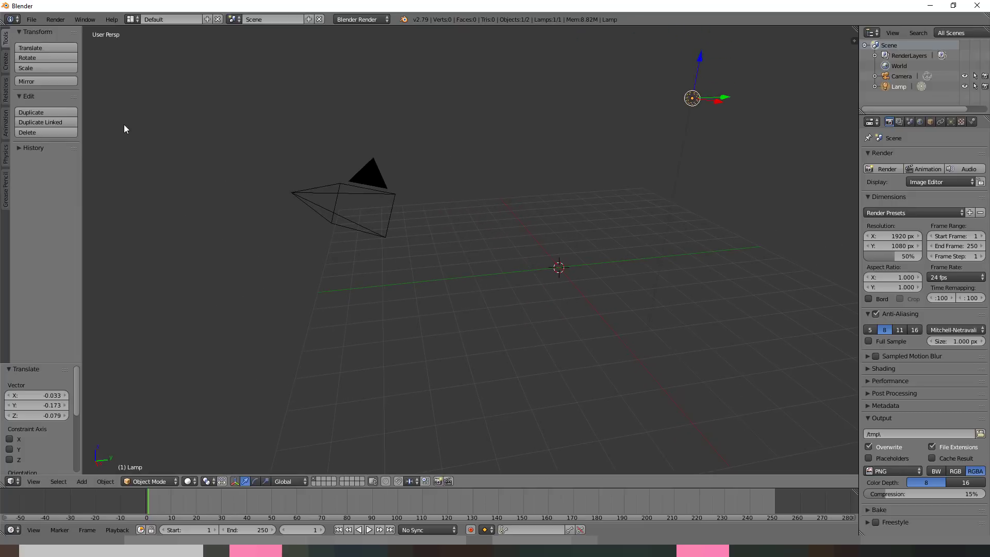
# Open the file Default.blend from the Rig folder.
pyautogui.click(31, 20)
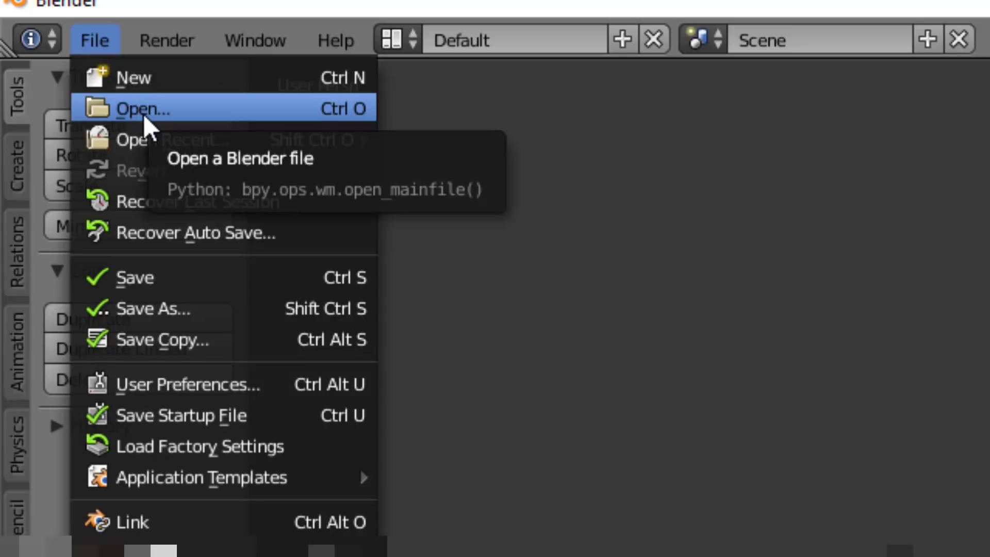
pyautogui.click(144, 114)
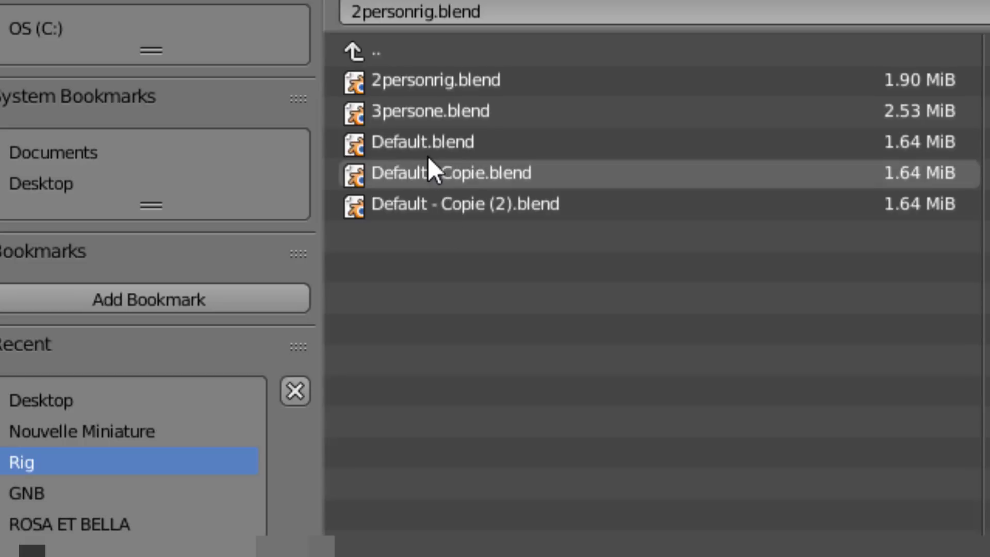
pyautogui.click(454, 150)
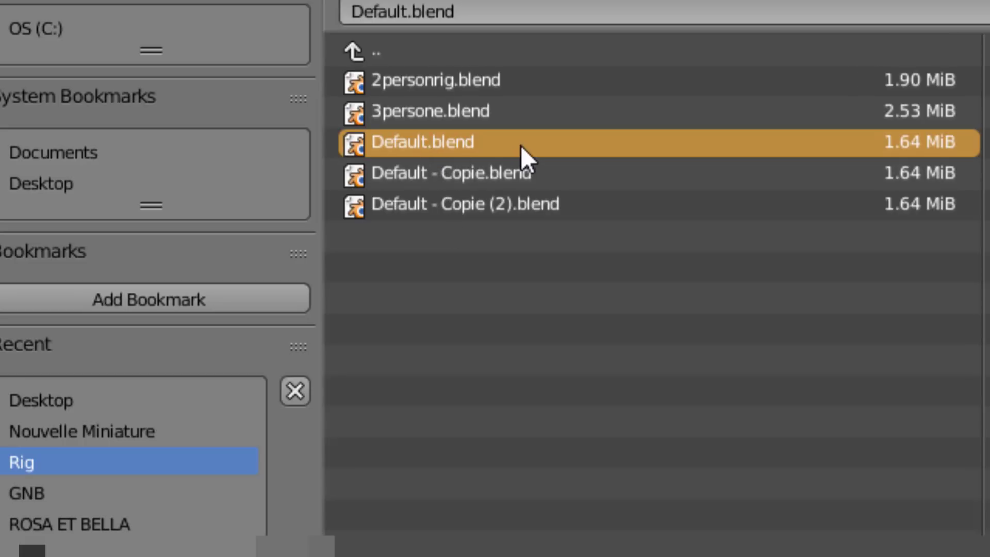
pyautogui.doubleClick(463, 139)
# Walk around the opened character rig and examine its full body and its head and face controls up close.
pyautogui.hotkey('shift', 'f')
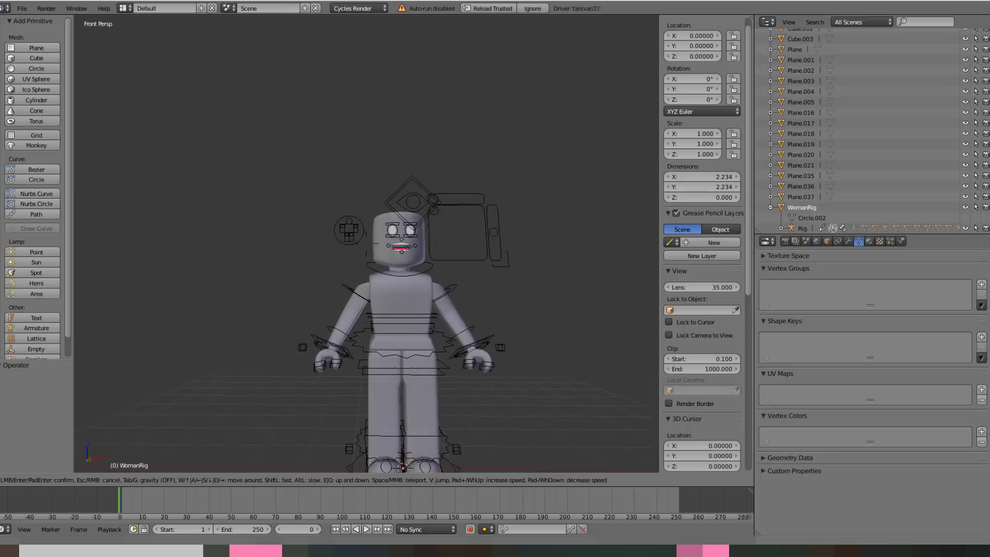
pyautogui.press('w')
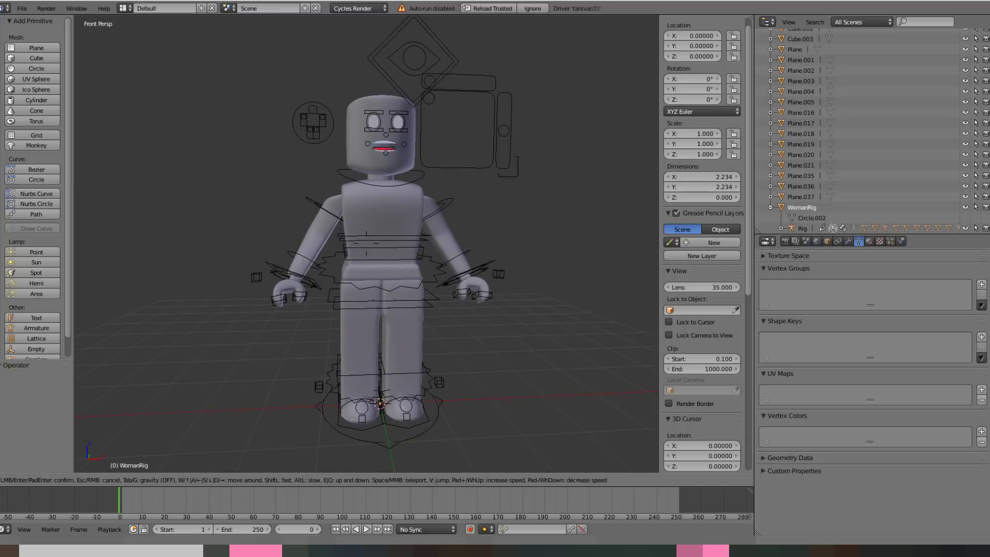
pyautogui.click(366, 243)
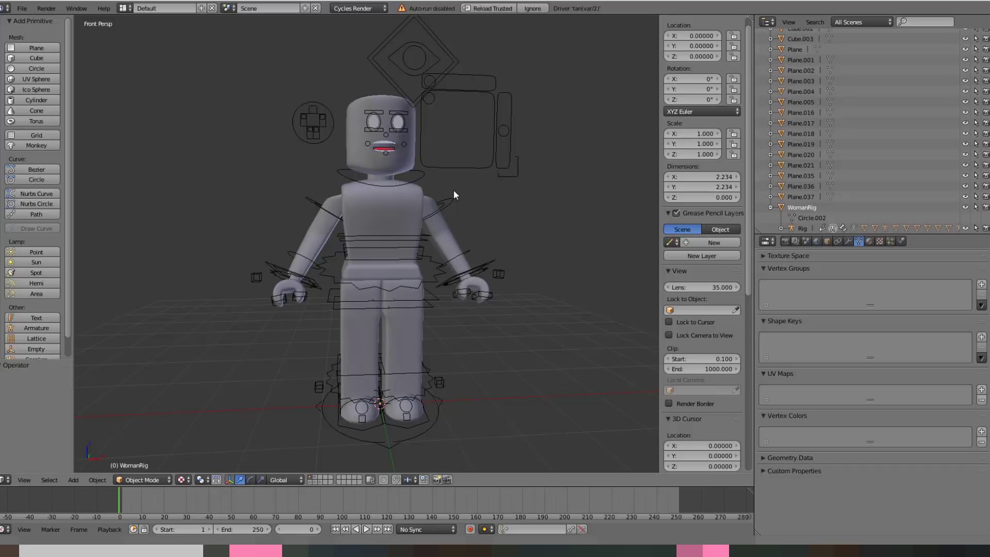
pyautogui.hotkey('shift', 'f')
pyautogui.press('s')
pyautogui.press('w')
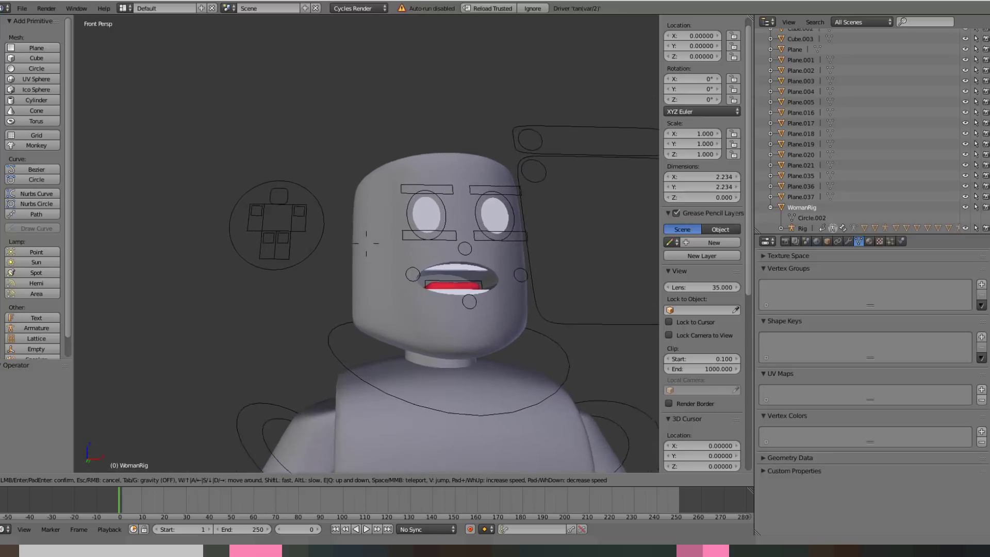
pyautogui.press('s')
pyautogui.press('q')
pyautogui.press('s')
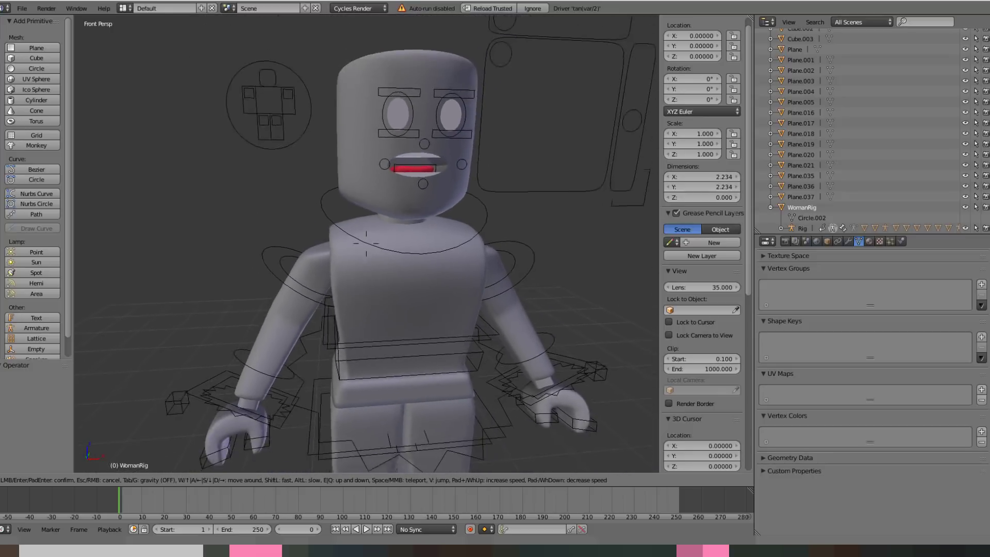
pyautogui.press('s')
pyautogui.press('w')
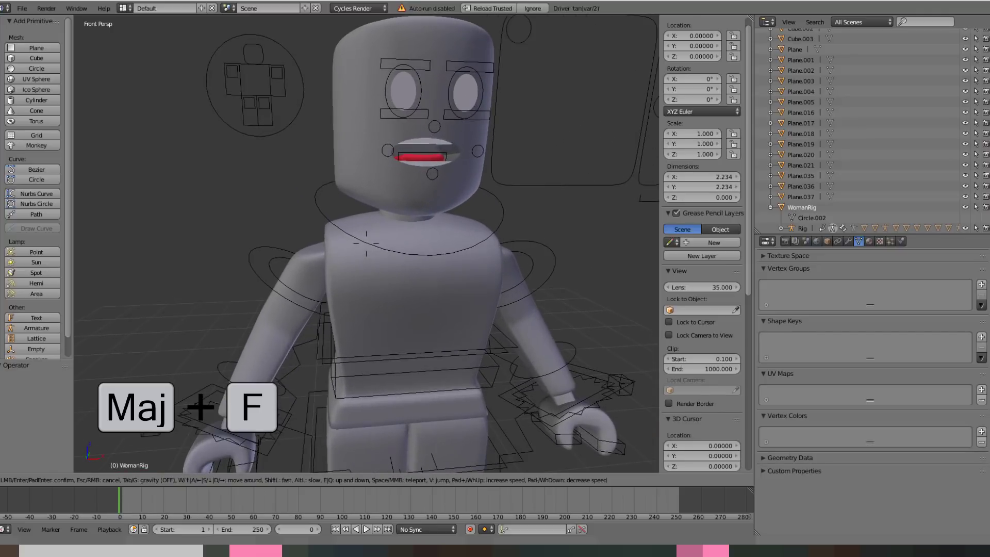
pyautogui.press('s')
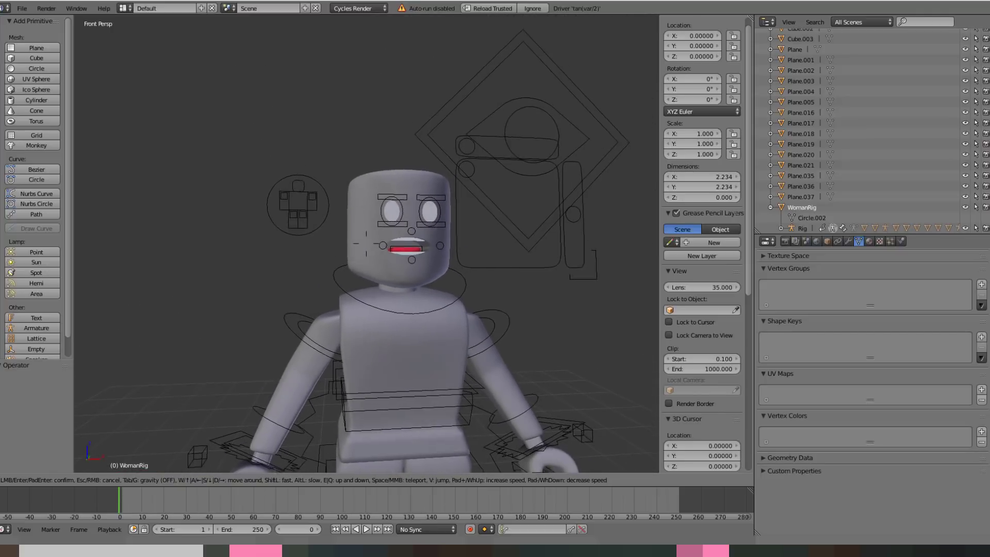
pyautogui.press('Return')
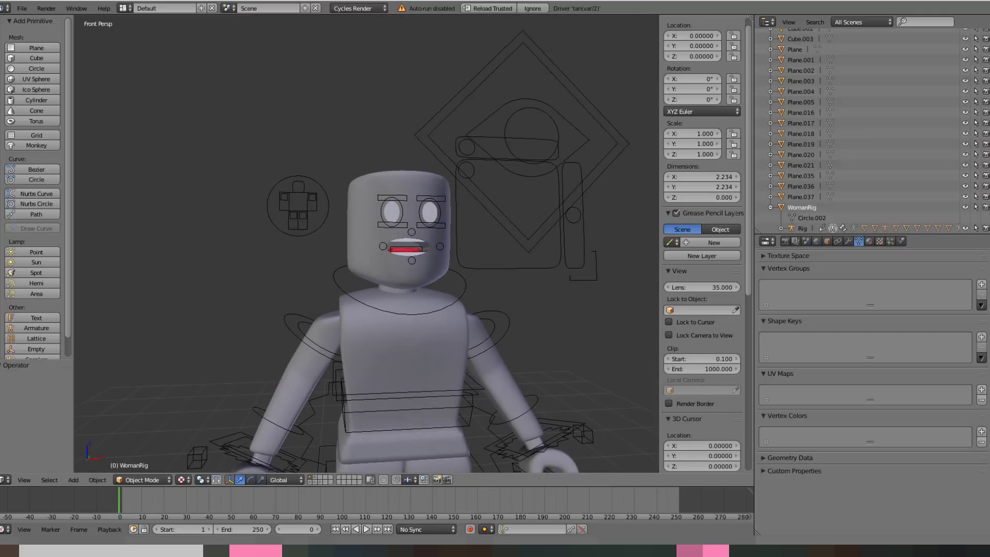
# Delete the rig's head mesh.
pyautogui.rightClick(360, 180)
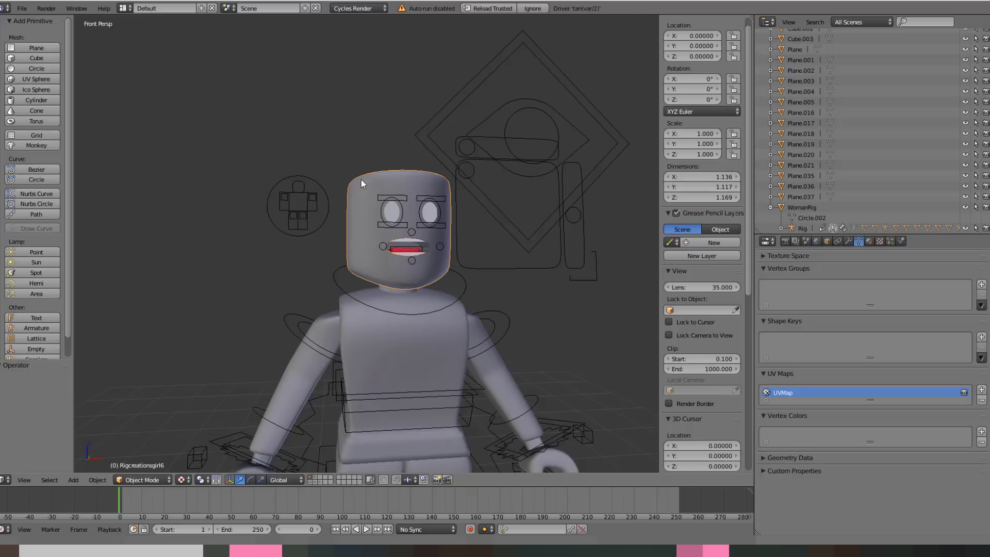
pyautogui.press('x')
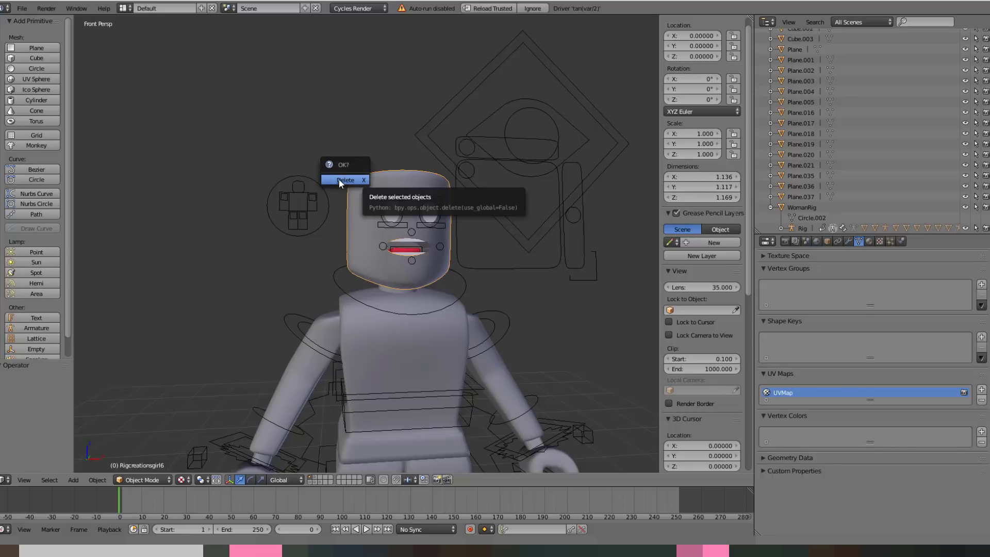
pyautogui.click(339, 179)
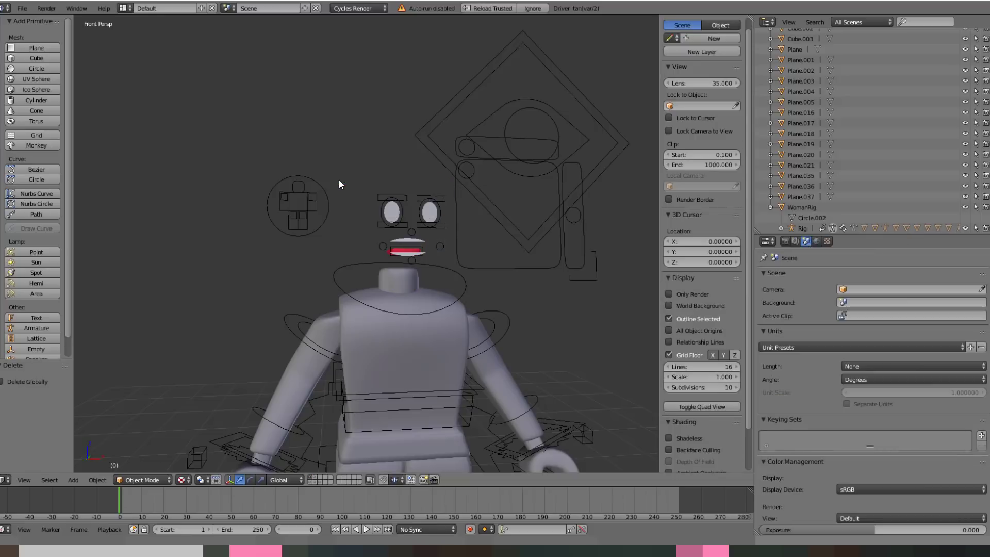
# Delete the rig's eye meshes and upper teeth.
pyautogui.rightClick(392, 215)
pyautogui.press('x')
pyautogui.click(410, 211)
pyautogui.rightClick(407, 241)
pyautogui.press('x')
pyautogui.click(407, 241)
# Delete the red tongue mesh floating above the rig's neck.
pyautogui.rightClick(407, 251)
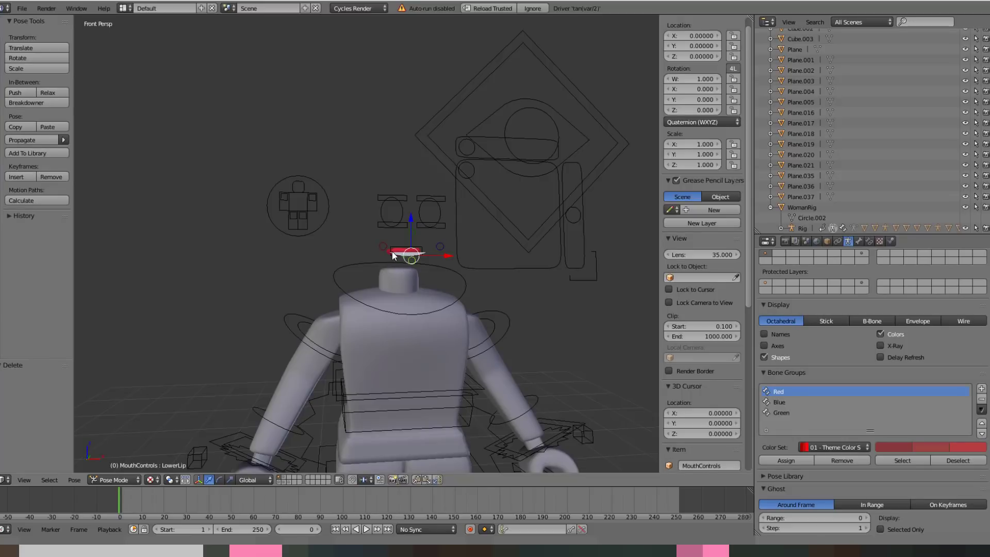
pyautogui.hotkey('shift', 'f')
pyautogui.press('w')
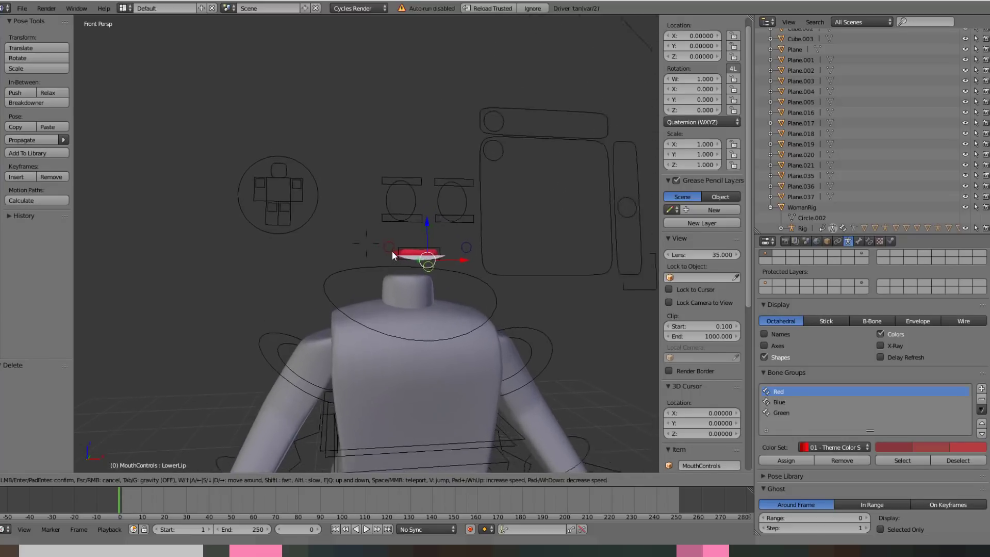
pyautogui.press('Return')
pyautogui.rightClick(376, 231)
pyautogui.rightClick(410, 226)
pyautogui.press('x')
pyautogui.click(410, 227)
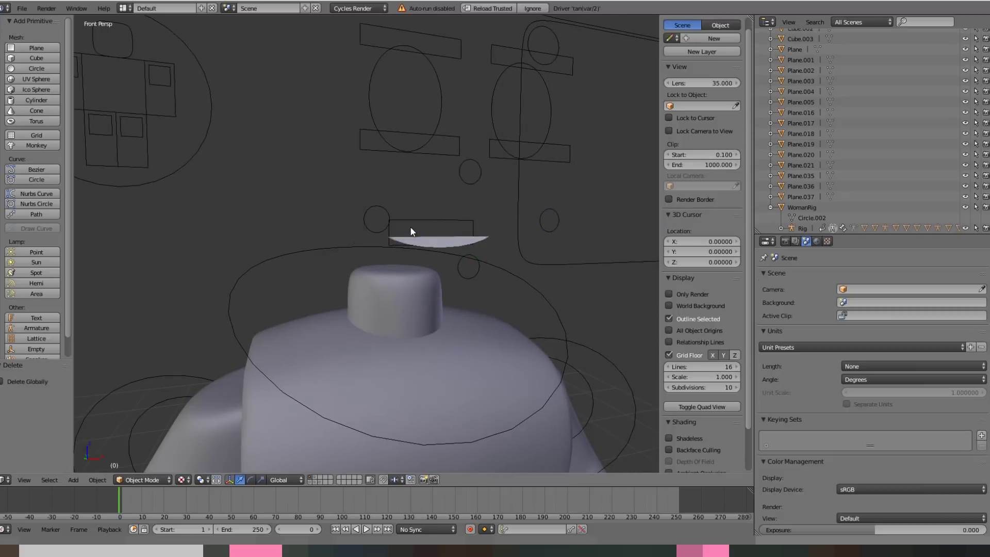
# Delete the lower teeth mesh remaining above the rig's neck.
pyautogui.rightClick(421, 242)
pyautogui.rightClick(451, 238)
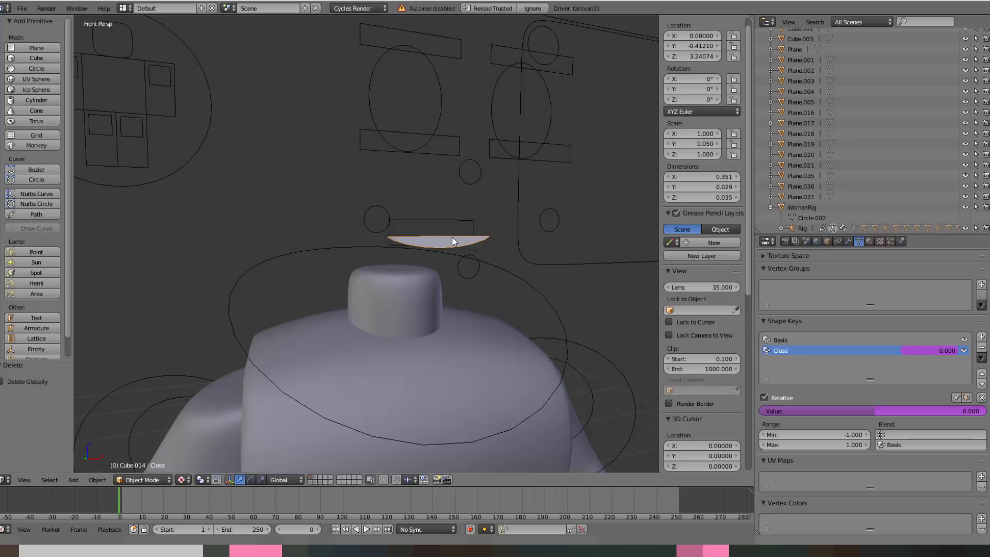
pyautogui.press('x')
pyautogui.click(452, 237)
# With the rig's torso selected, split the 3D view horizontally and switch the upper area to the Node Editor.
pyautogui.hotkey('shift', 'f')
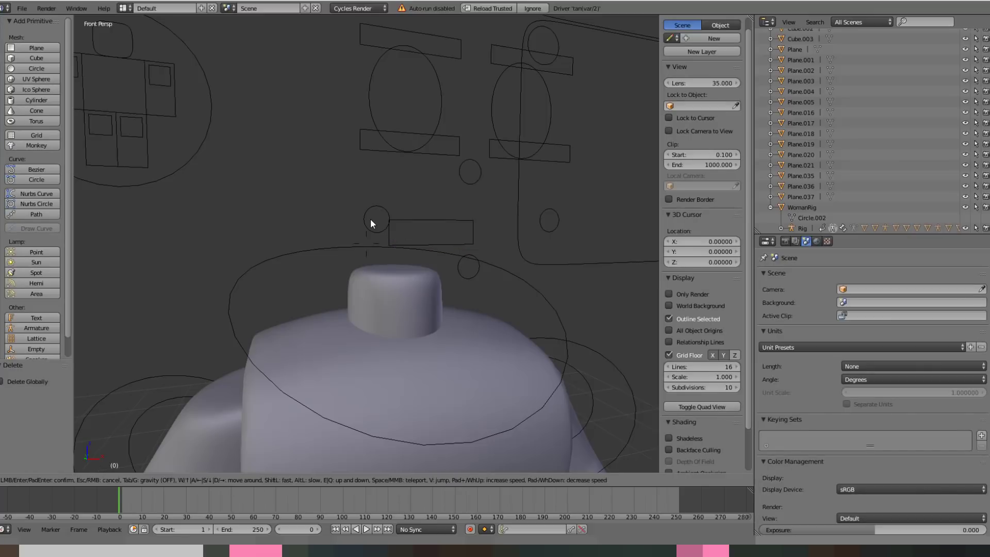
pyautogui.press('s')
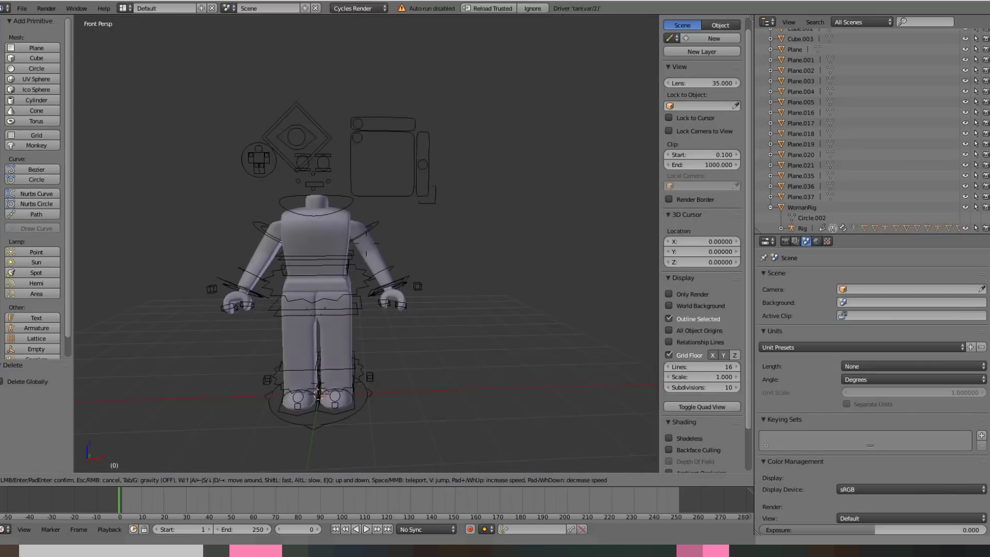
pyautogui.press('Return')
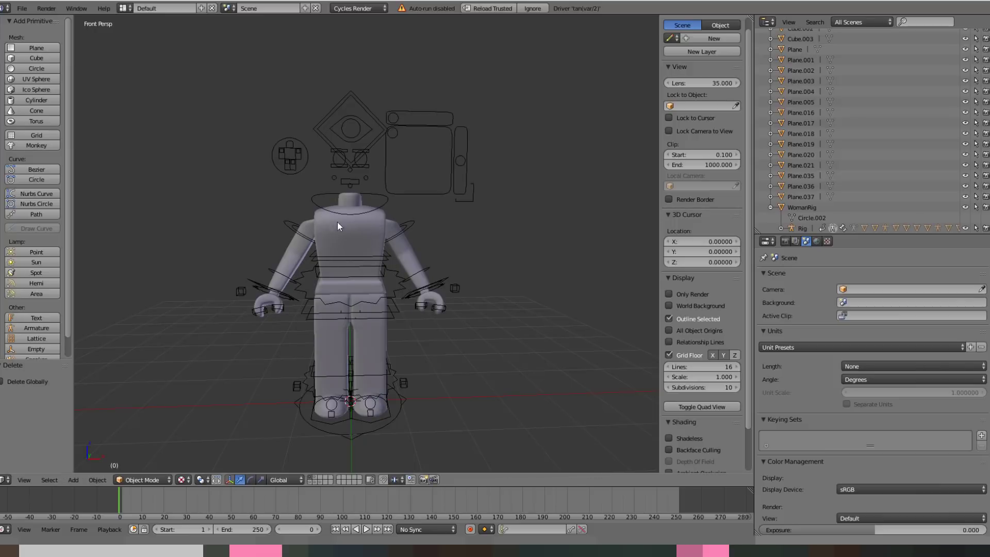
pyautogui.rightClick(360, 237)
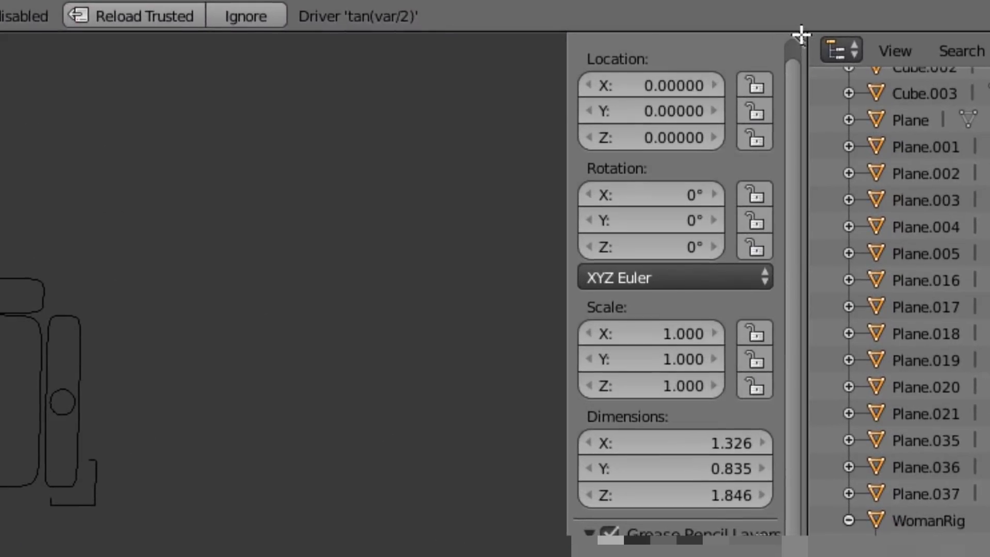
pyautogui.moveTo(799, 44); pyautogui.dragTo(726, 311)
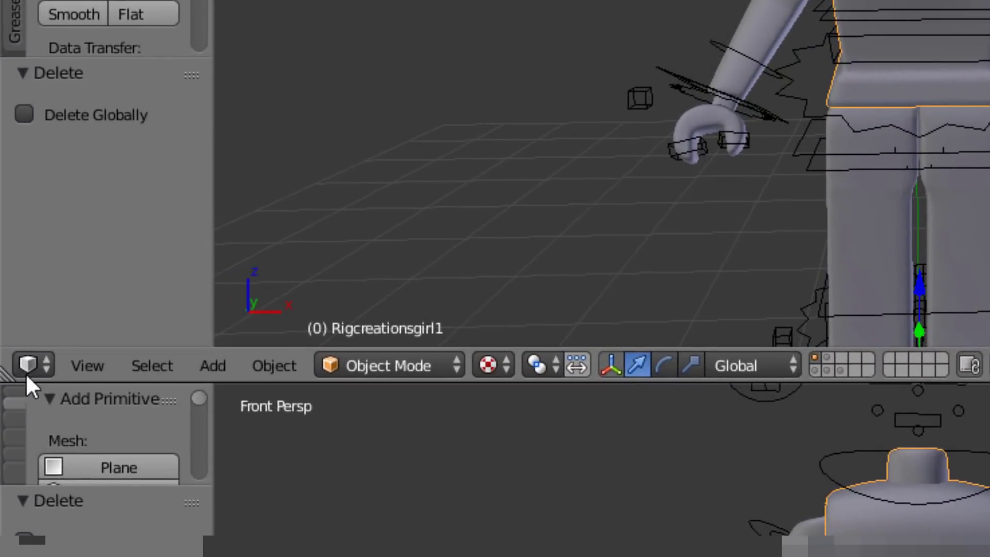
pyautogui.click(32, 360)
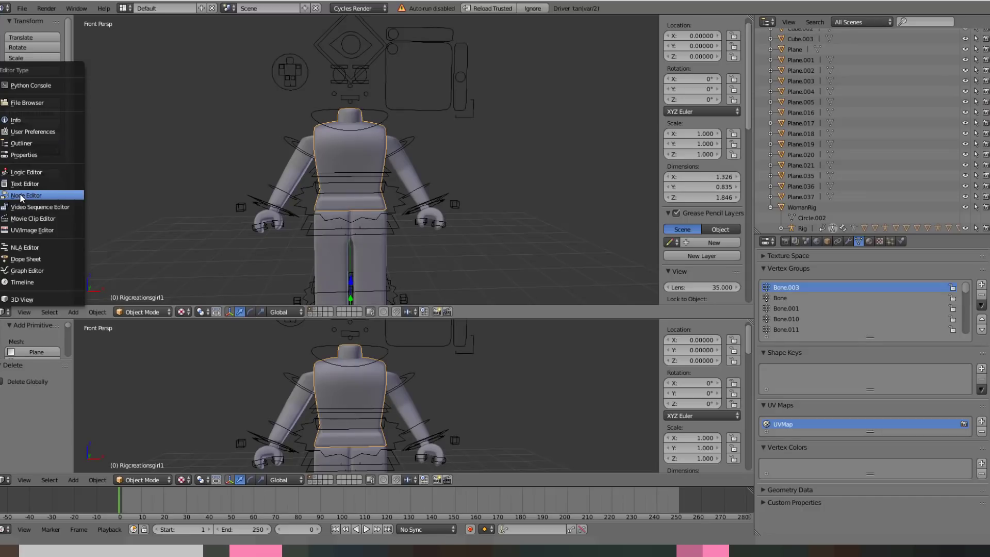
pyautogui.click(21, 195)
pyautogui.scroll(3, 209, 131)
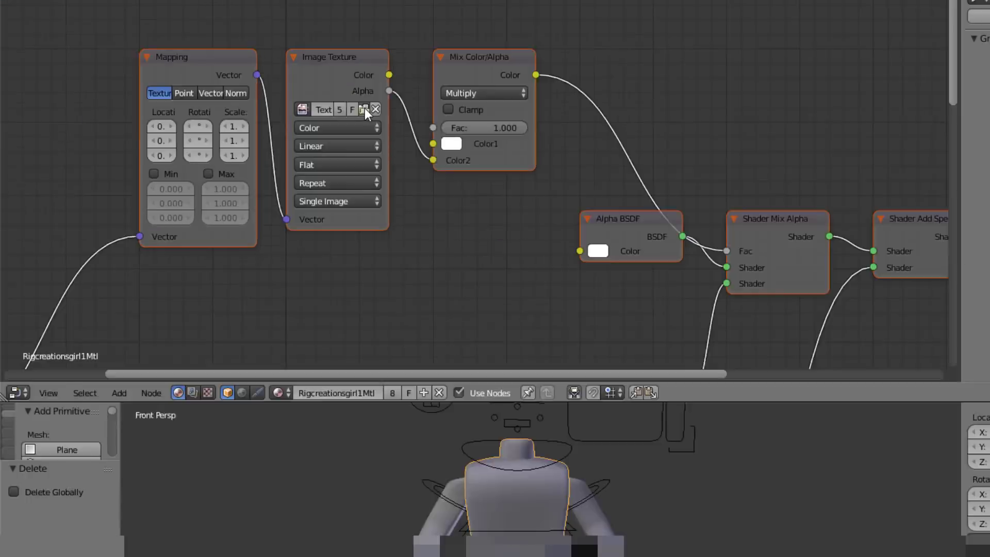
# Load Misliciousparis1Tex.png from the Nouvelle Miniature folder into the Image Texture node of the torso's material.
pyautogui.click(244, 115)
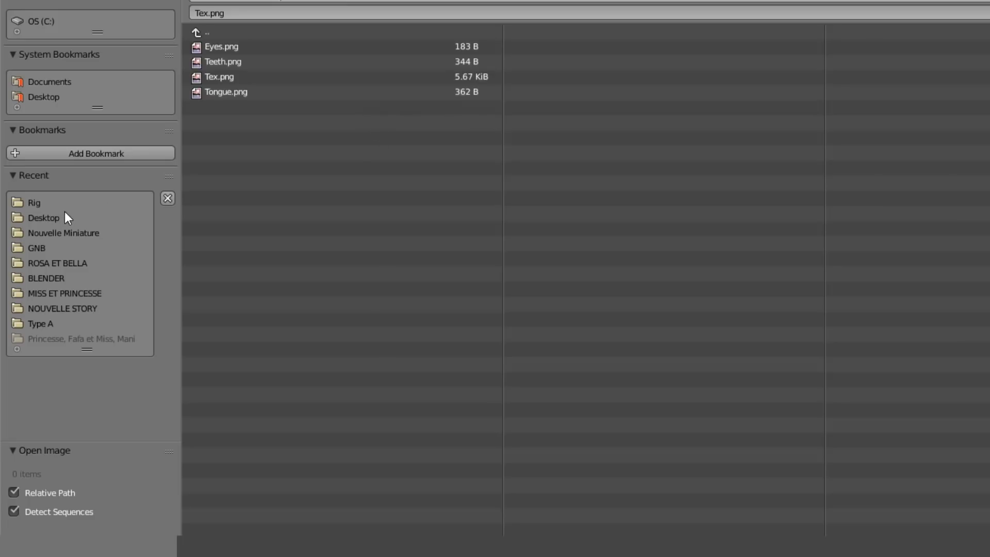
pyautogui.click(64, 234)
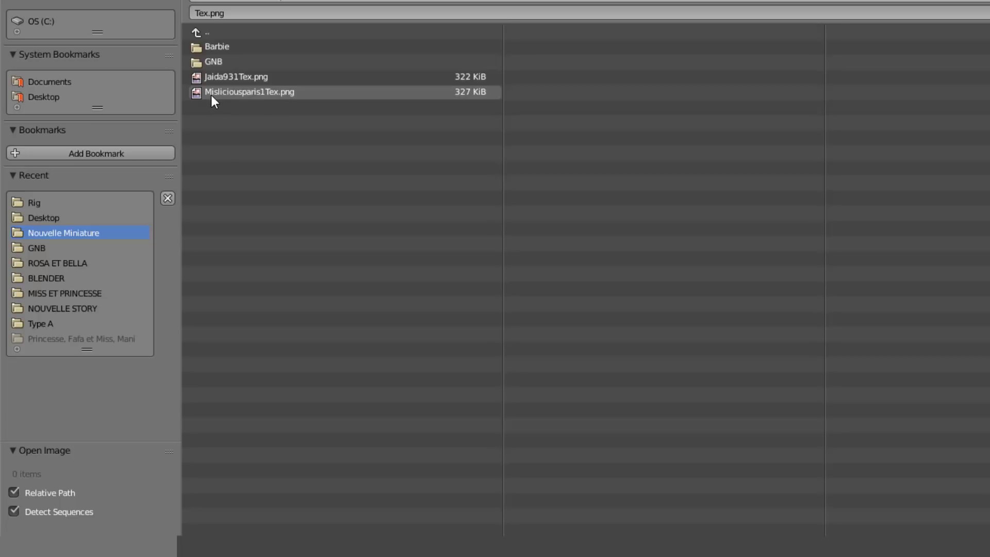
pyautogui.click(277, 94)
pyautogui.doubleClick(362, 91)
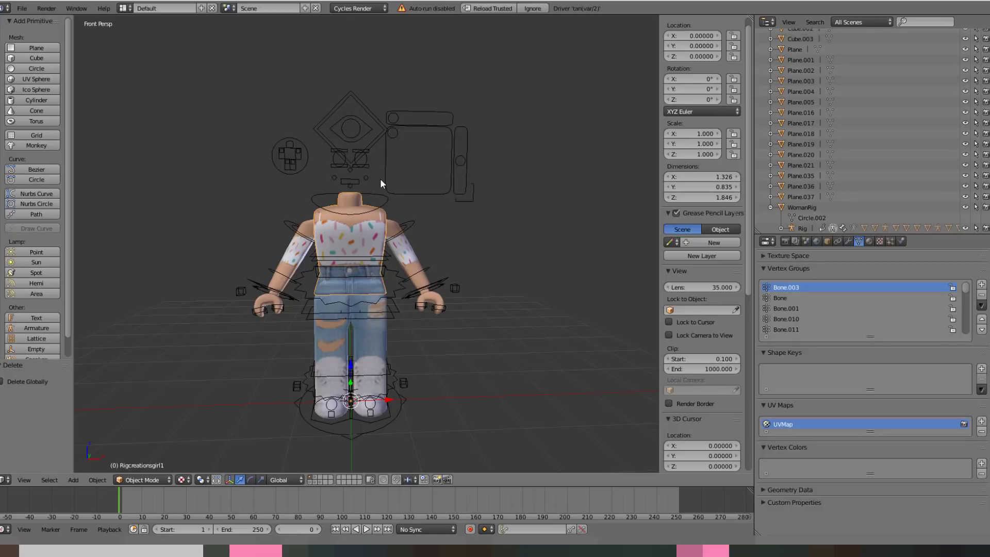
# Import the Wavefront file miss.obj from the Nouvelle Miniature folder.
pyautogui.click(22, 8)
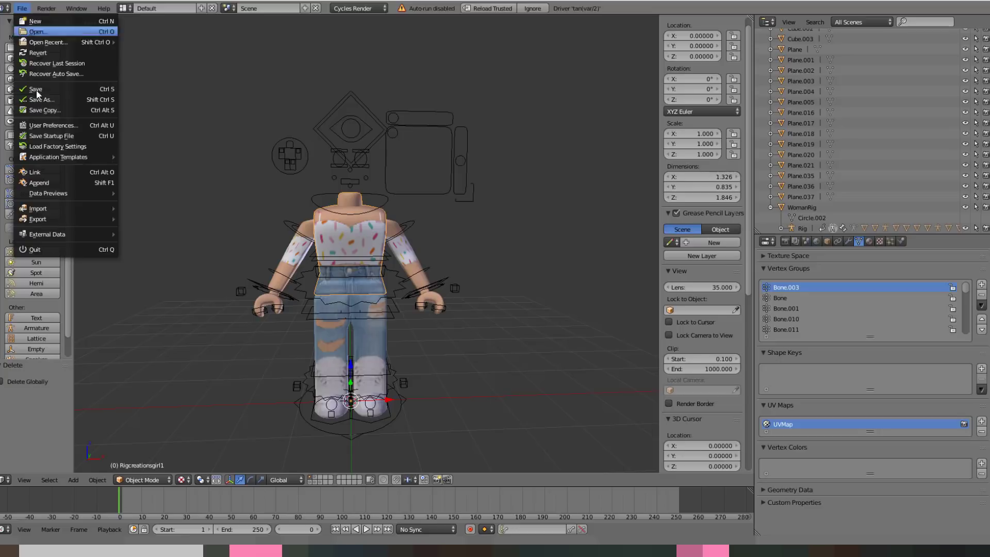
pyautogui.moveTo(42, 213)
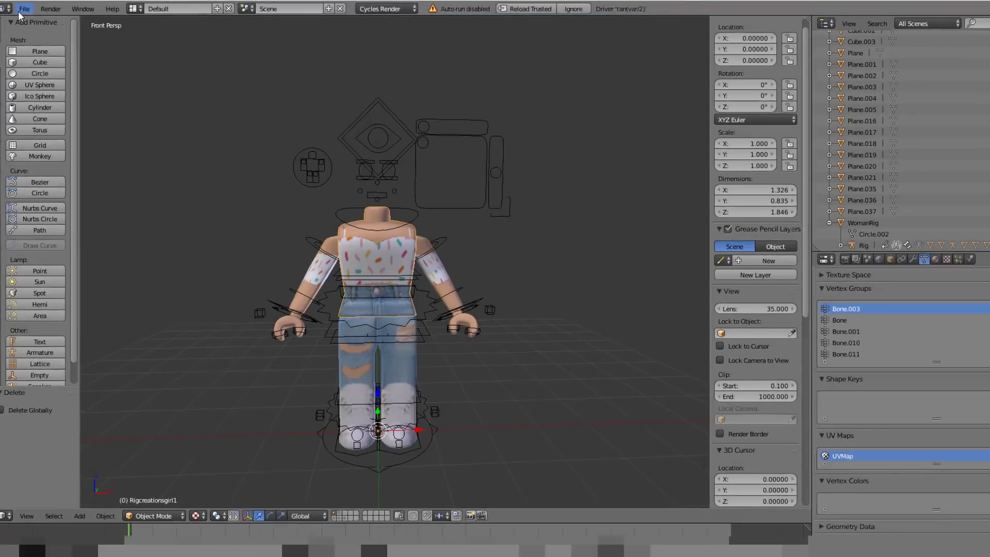
pyautogui.click(21, 8)
pyautogui.moveTo(59, 350)
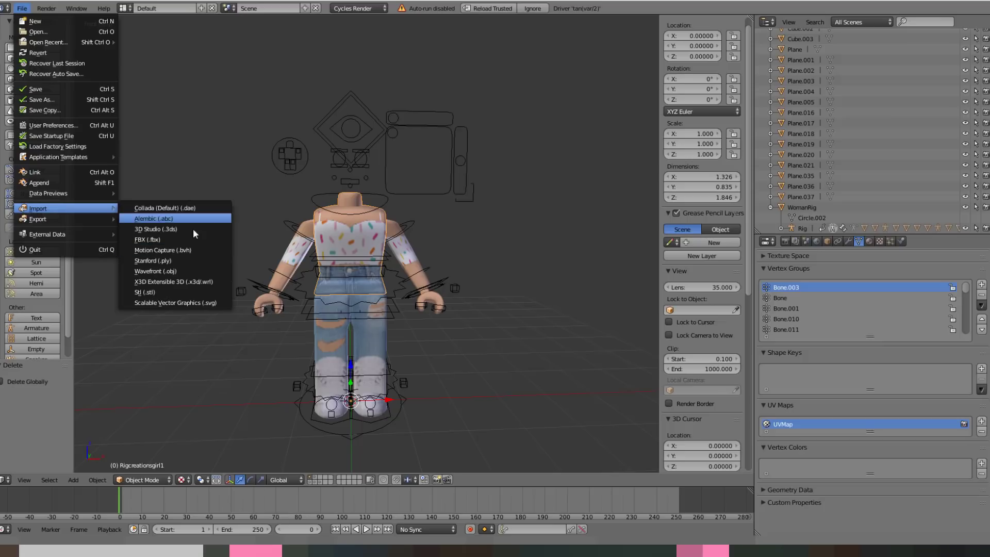
pyautogui.click(184, 271)
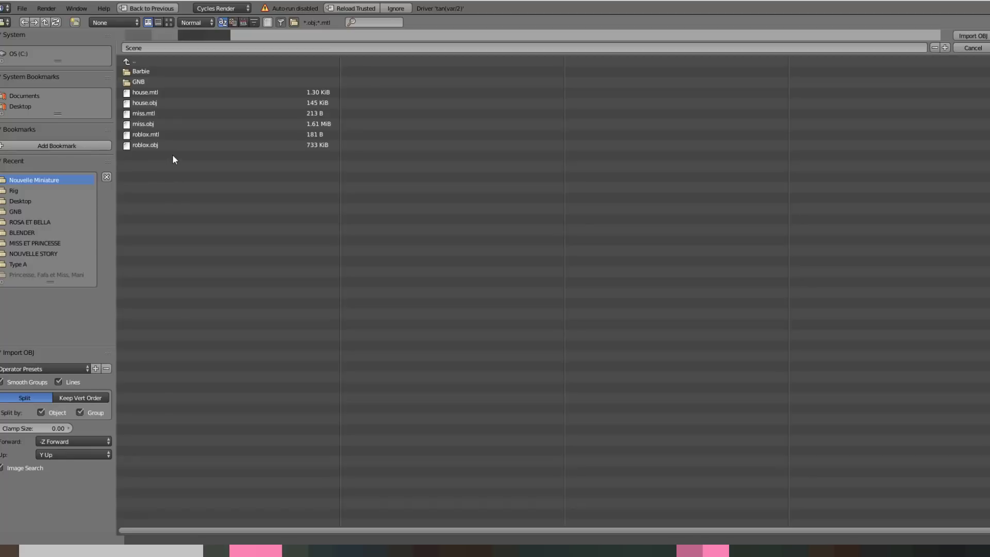
pyautogui.click(171, 125)
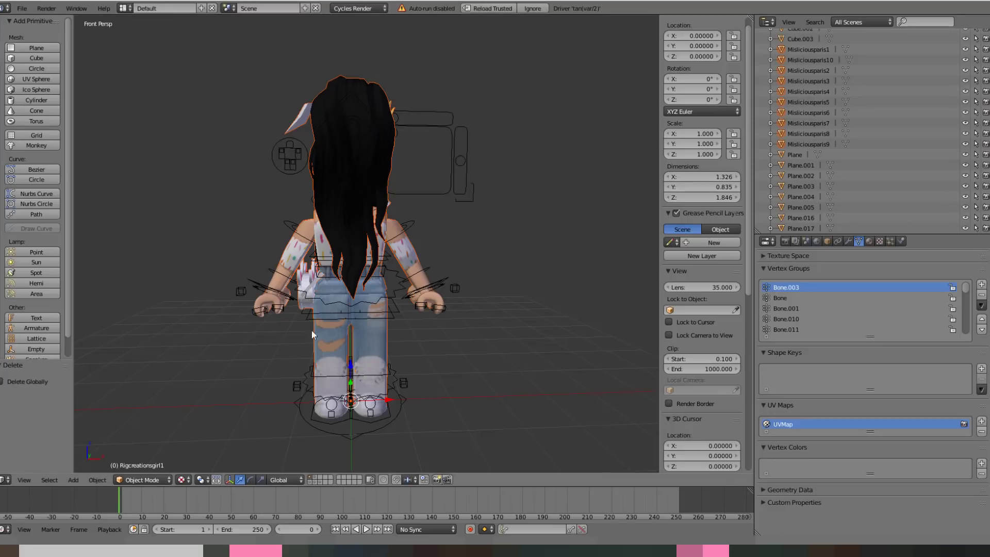
# Move the imported character in the negative X direction so it stands beside the rig.
pyautogui.scroll(-2, 351, 336)
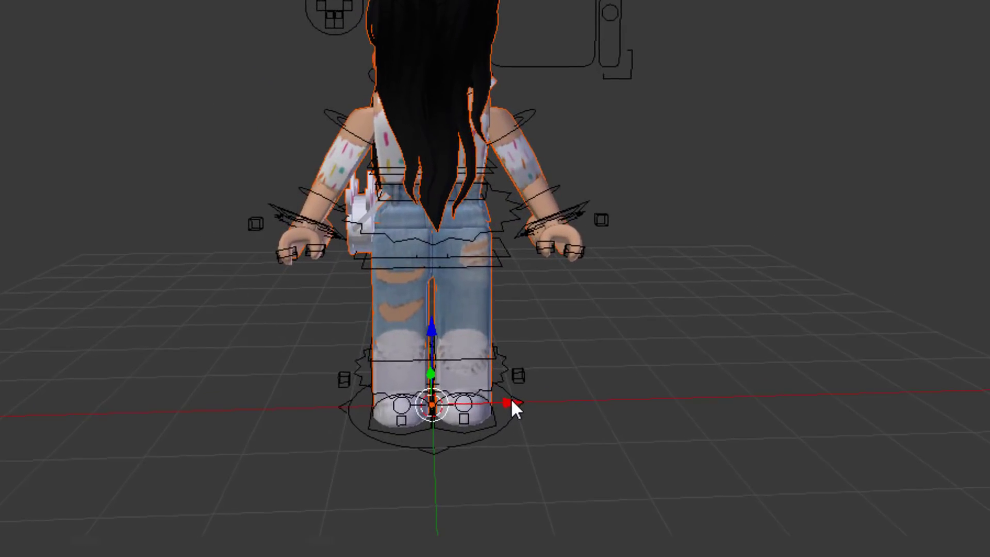
pyautogui.moveTo(510, 397); pyautogui.dragTo(302, 408)
pyautogui.moveTo(292, 372); pyautogui.dragTo(229, 364)
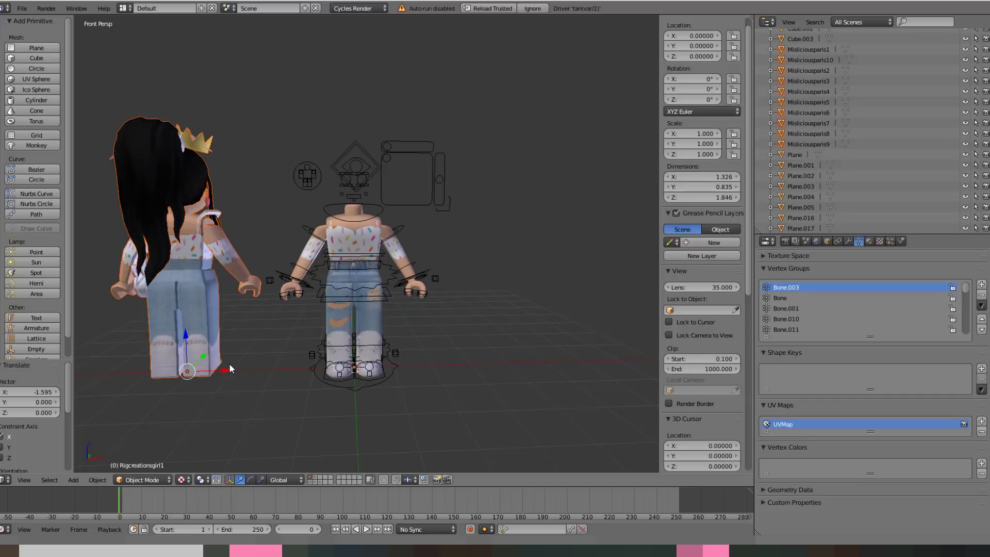
# Delete both arms of the imported character standing beside the rig.
pyautogui.hotkey('shift', 'f')
pyautogui.press('a')
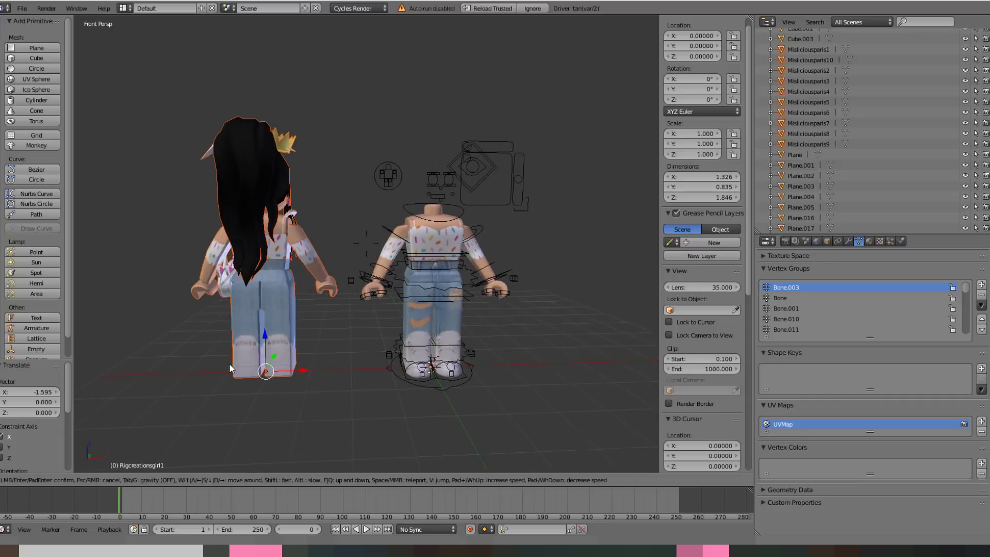
pyautogui.press('w')
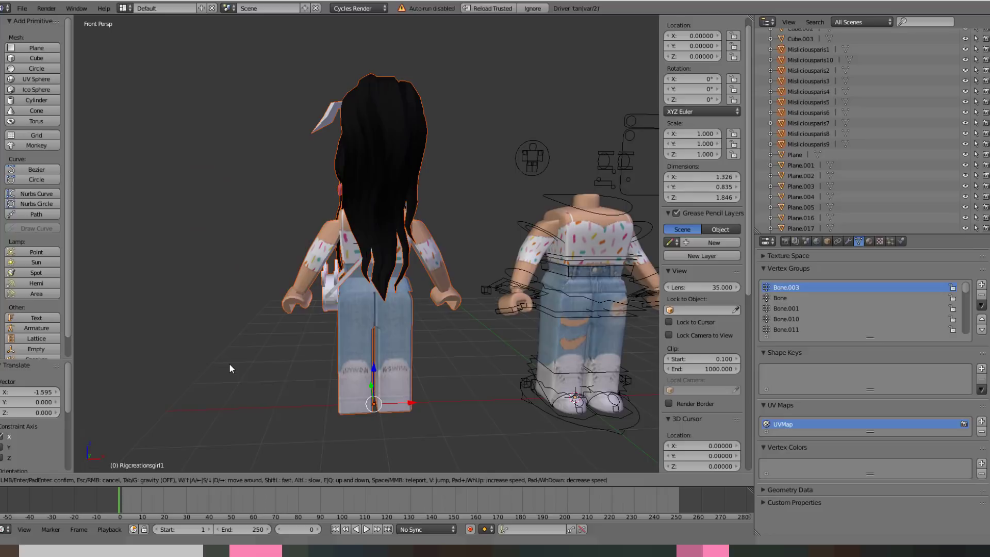
pyautogui.press('s')
pyautogui.press('w')
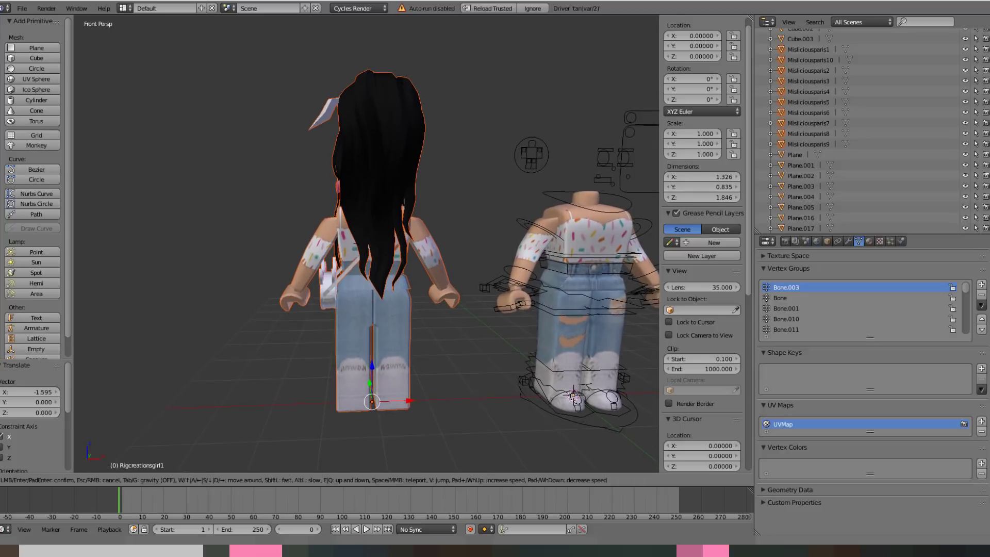
pyautogui.click(367, 247)
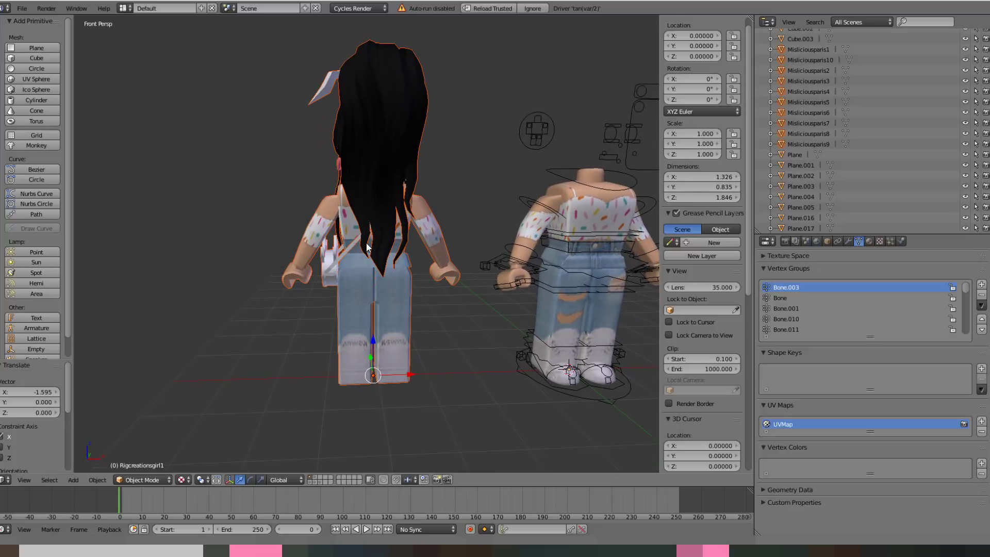
pyautogui.rightClick(328, 223)
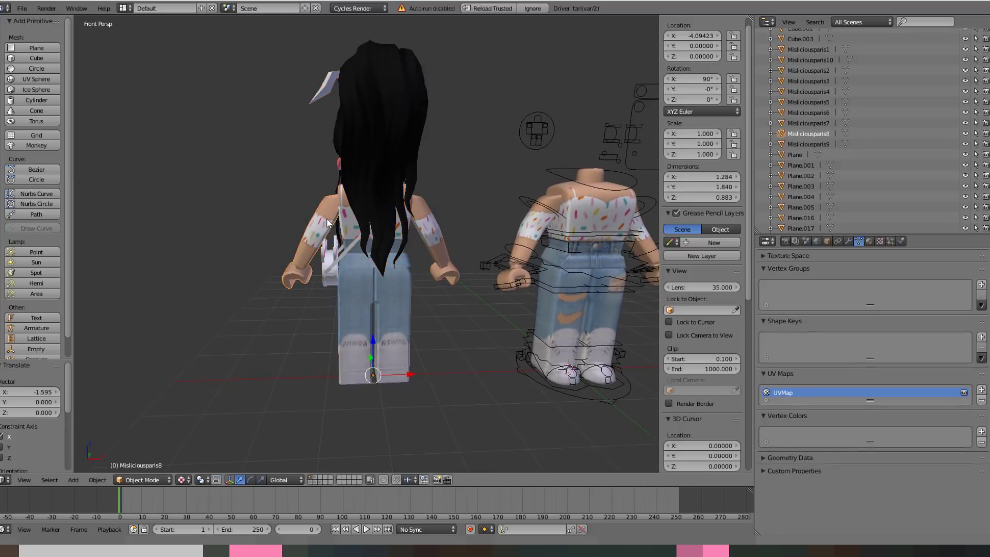
pyautogui.press('x')
pyautogui.click(302, 260)
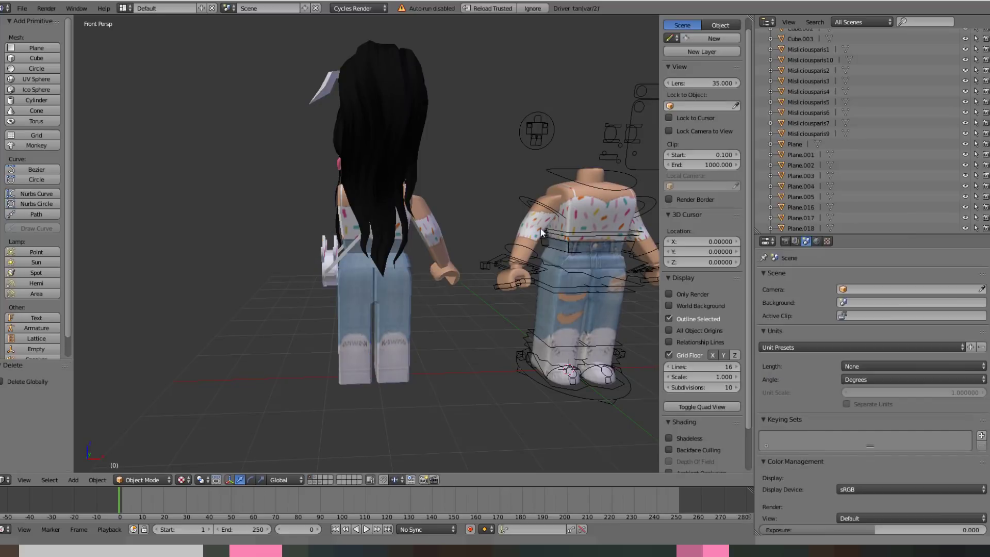
pyautogui.rightClick(431, 223)
pyautogui.press('x')
pyautogui.click(422, 220)
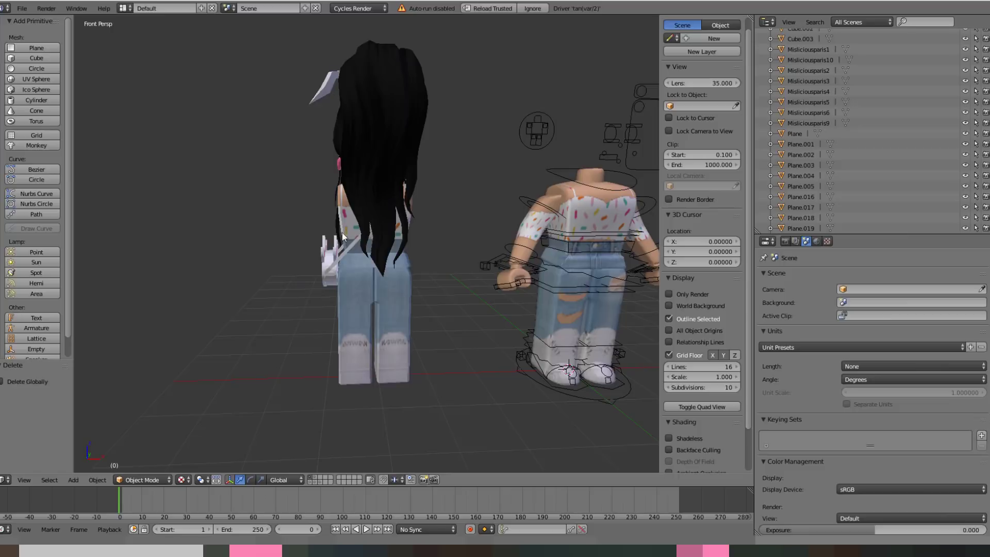
# Delete the imported character's torso and legs, keeping the head, hair, crown and bag.
pyautogui.rightClick(347, 228)
pyautogui.press('x')
pyautogui.click(344, 226)
pyautogui.rightClick(350, 290)
pyautogui.press('x')
pyautogui.click(393, 308)
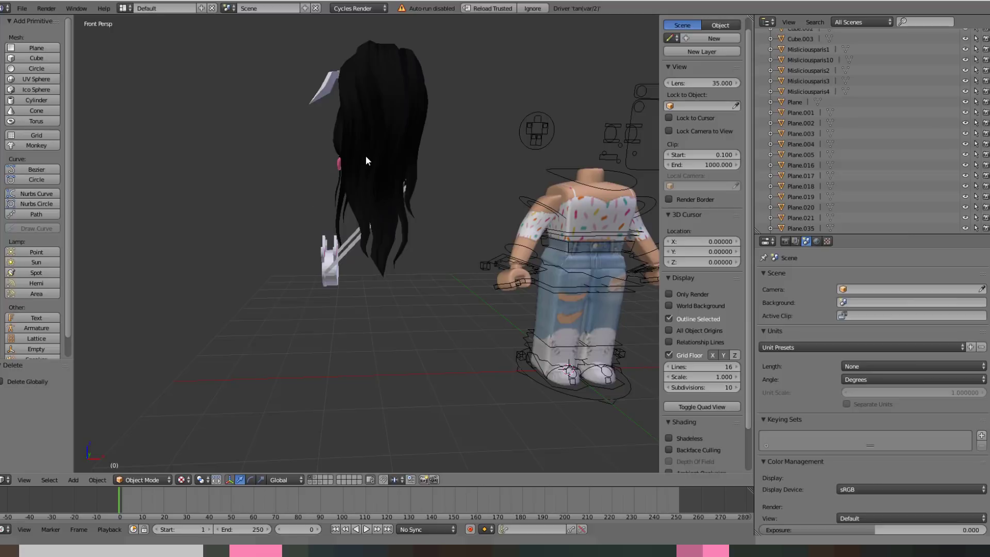
# Move the imported shoulder bag about -0.06 along the X axis.
pyautogui.rightClick(333, 280)
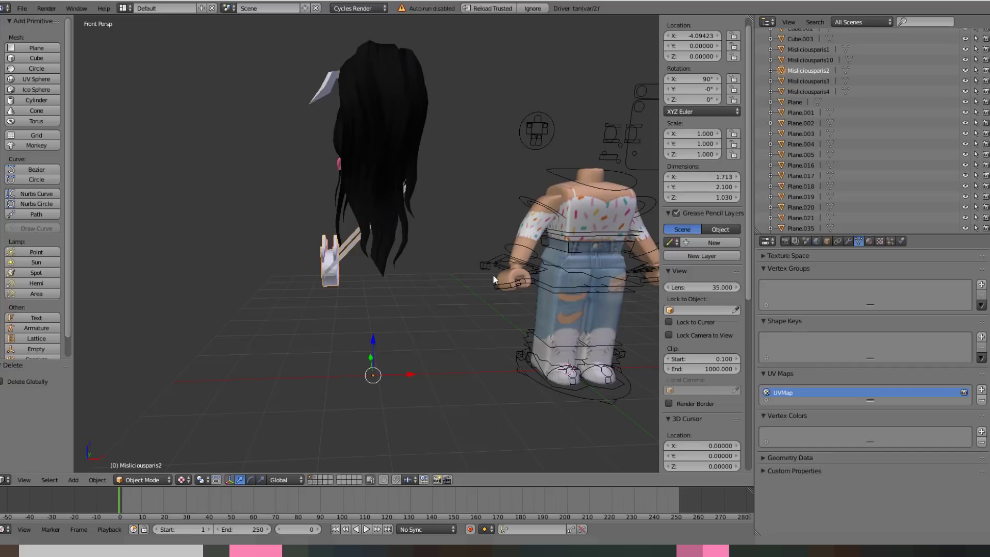
pyautogui.moveTo(410, 373)
pyautogui.mouseDown()
pyautogui.moveTo(380, 379)
pyautogui.moveTo(435, 379)
pyautogui.moveTo(407, 384)
pyautogui.mouseUp()
pyautogui.hotkey('shift', 'f')
pyautogui.press('w')
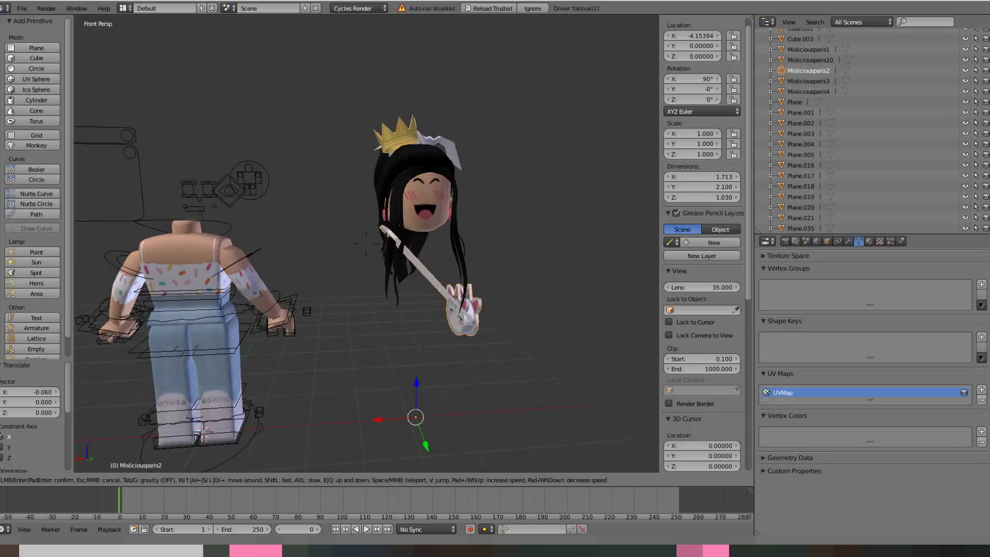
pyautogui.click(264, 75)
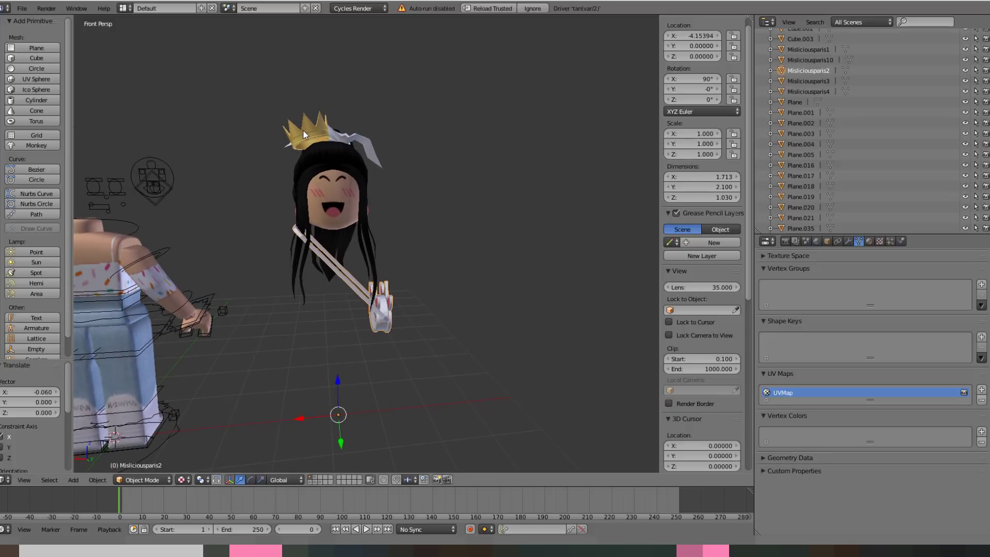
# Join the imported crown, hair, head and bag into one object and set its origin to its geometry.
pyautogui.rightClick(320, 136)
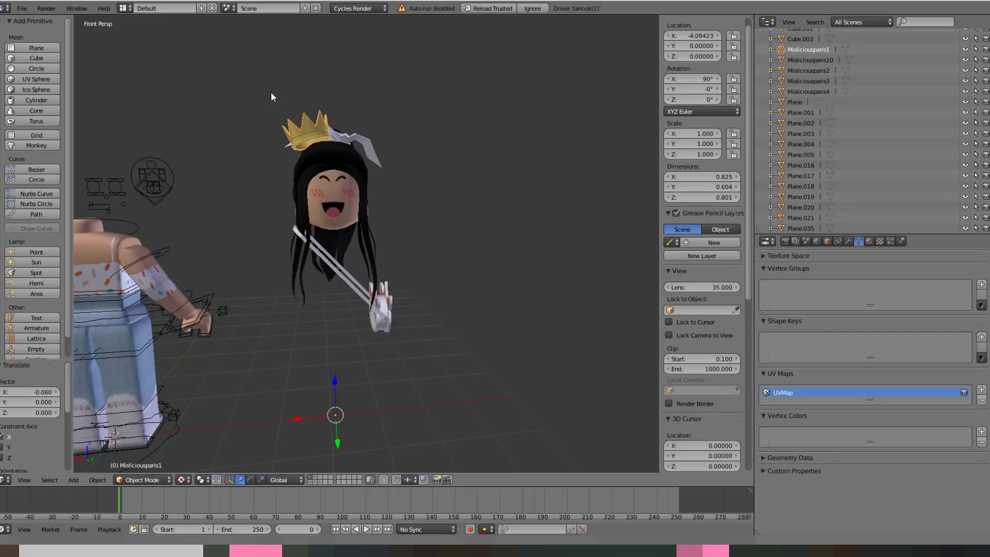
pyautogui.press('b')
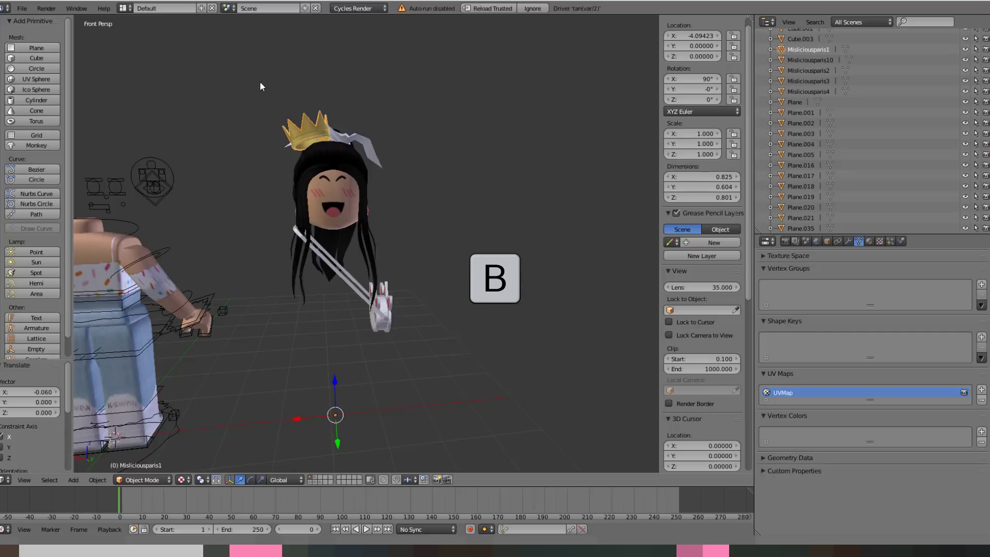
pyautogui.press('b')
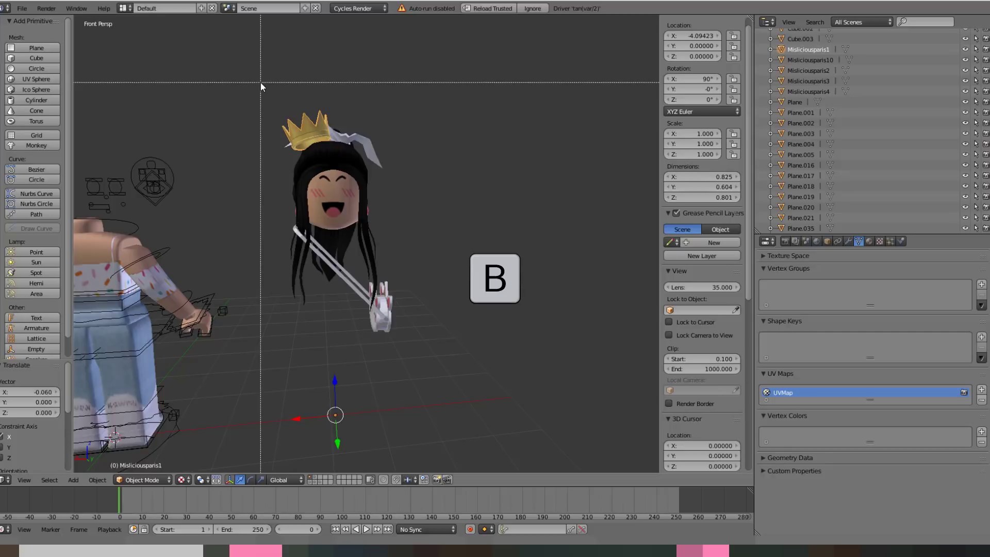
pyautogui.moveTo(261, 83); pyautogui.dragTo(499, 342)
pyautogui.press('b')
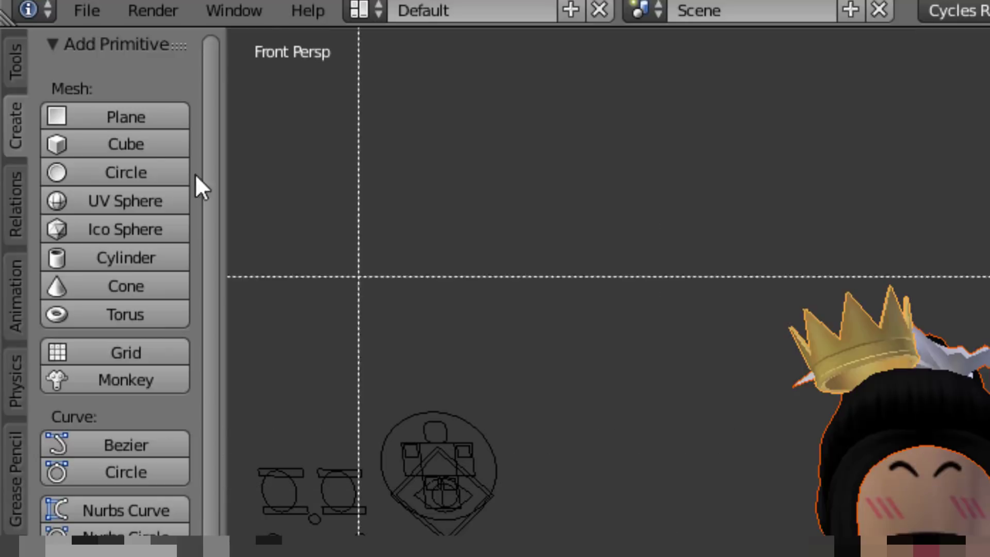
pyautogui.click(18, 64)
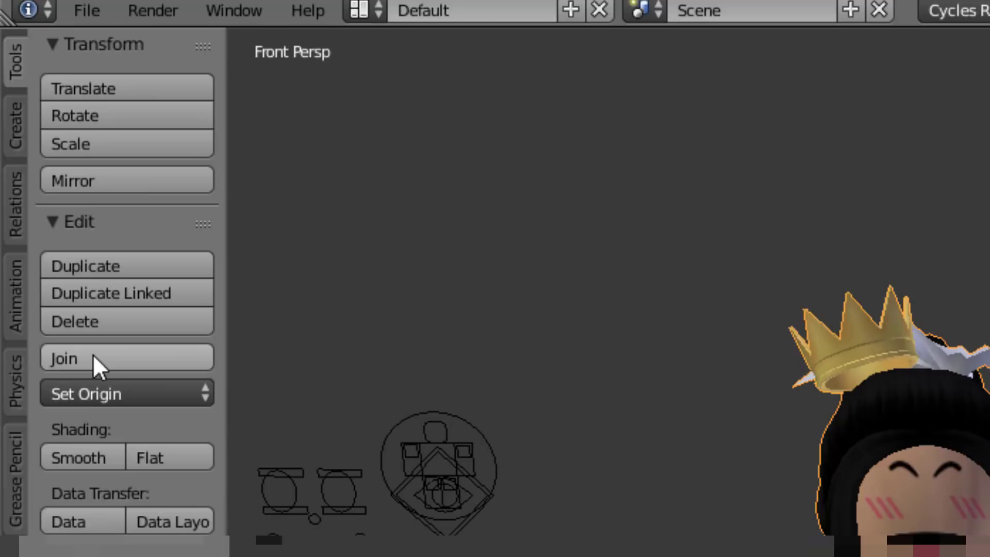
pyautogui.click(132, 394)
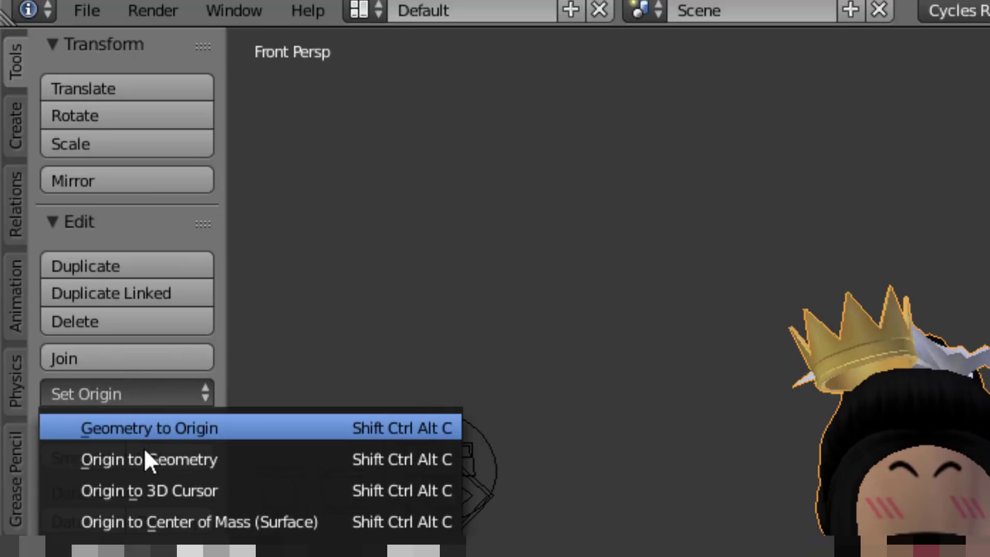
pyautogui.click(187, 466)
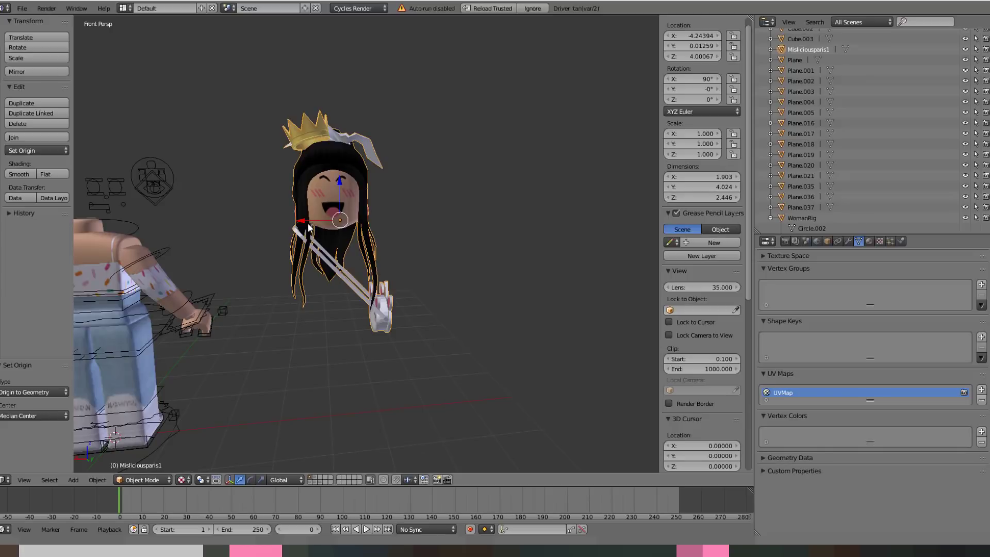
# Try moving the joined head object along the X axis.
pyautogui.press('g')
pyautogui.press('x')
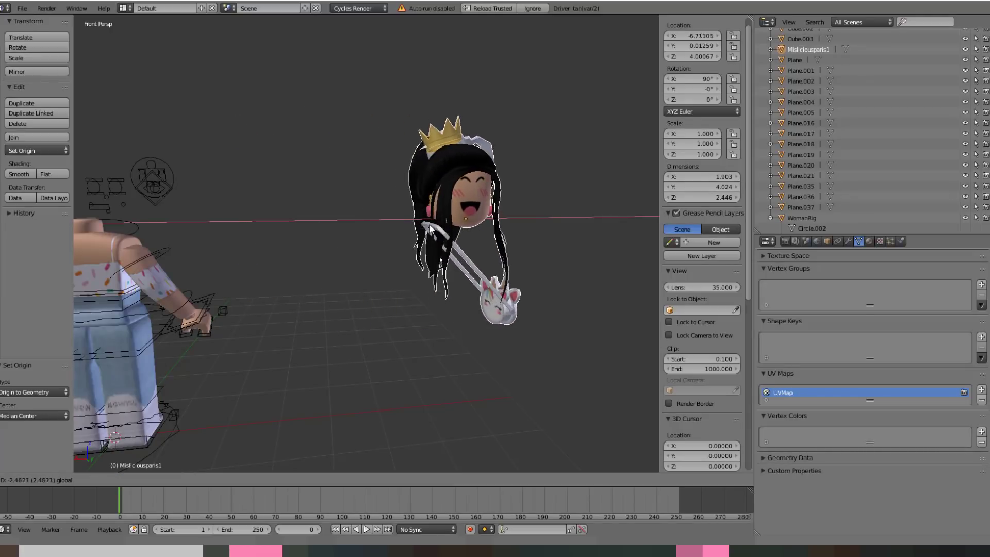
pyautogui.click(284, 213)
pyautogui.click(286, 213)
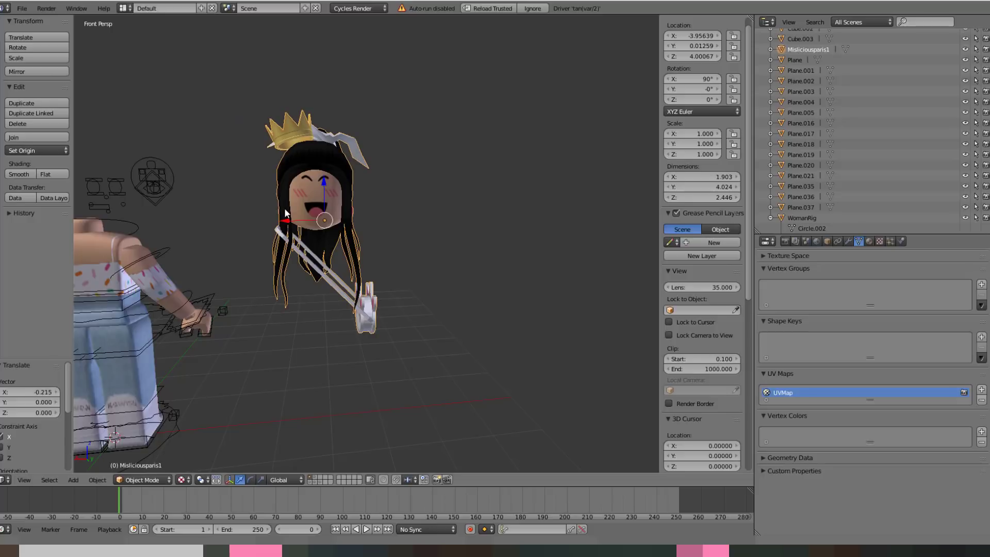
# Move the joined head object along X to about -0.06, over the rig, and rotate it about Z to about -181°.
pyautogui.hotkey('shift', 'f')
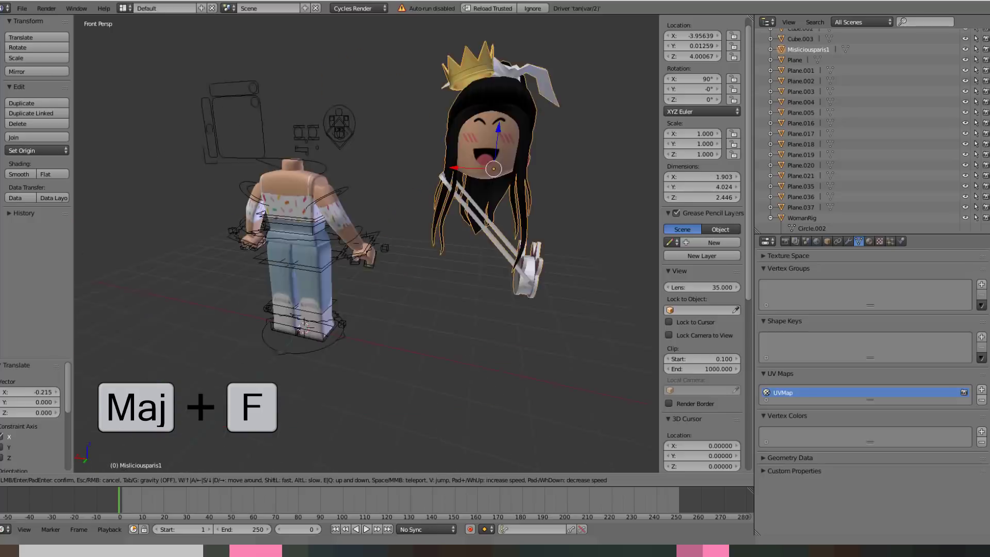
pyautogui.press('d')
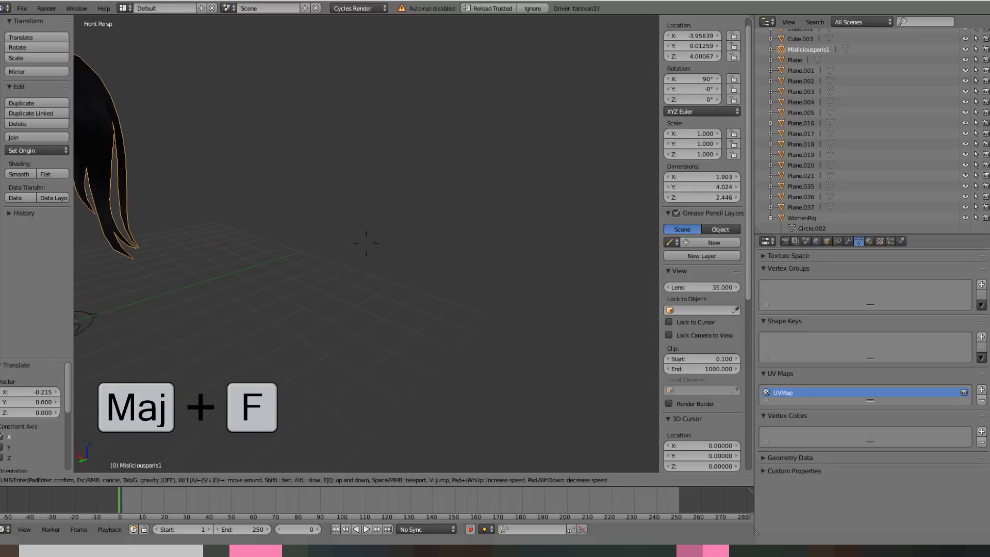
pyautogui.press('d')
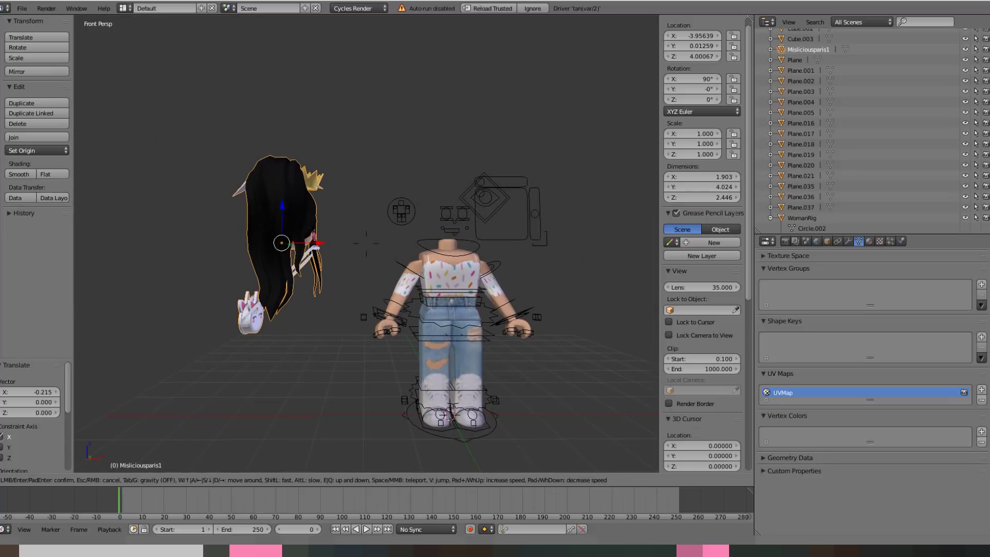
pyautogui.press('w')
pyautogui.click(366, 243)
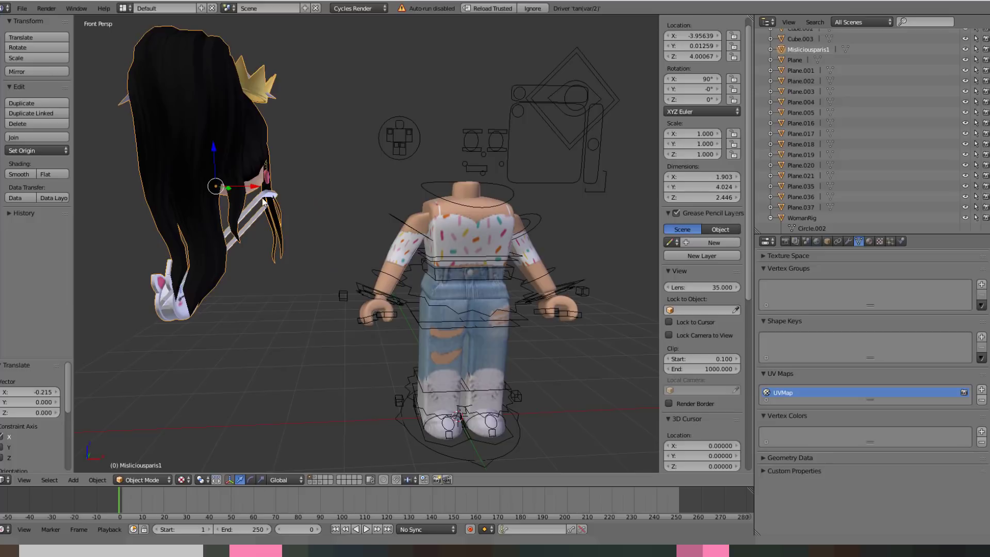
pyautogui.moveTo(253, 185); pyautogui.dragTo(485, 216)
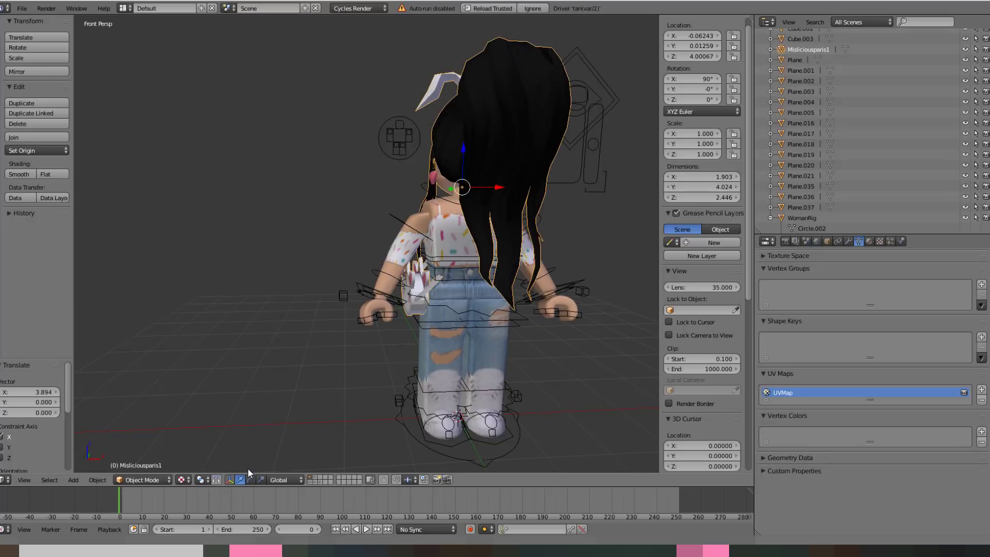
pyautogui.click(251, 479)
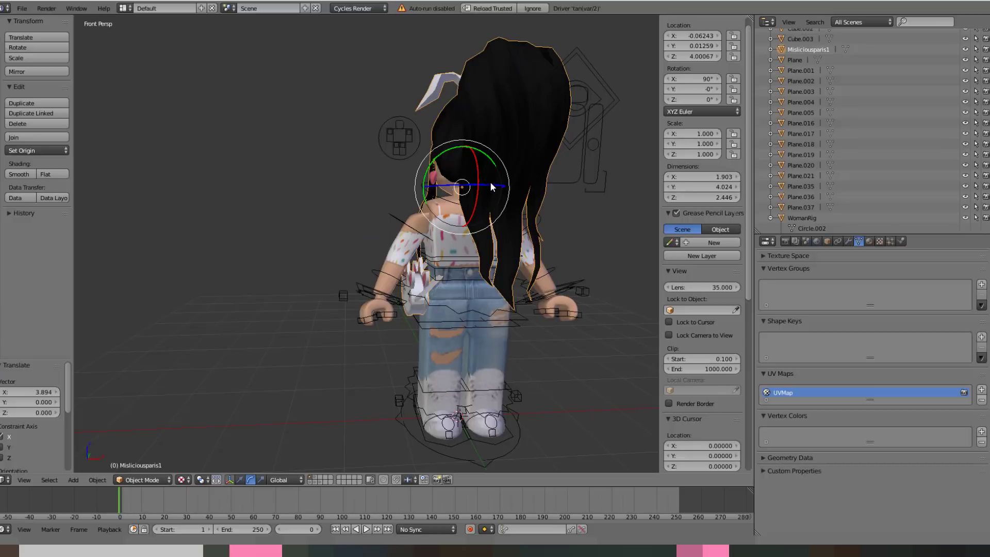
pyautogui.moveTo(490, 184); pyautogui.dragTo(438, 195)
# Fit the head object onto the rig's neck at about X 0.158, Y 0.053, Z 3.976.
pyautogui.click(243, 477)
pyautogui.moveTo(501, 192); pyautogui.dragTo(465, 188)
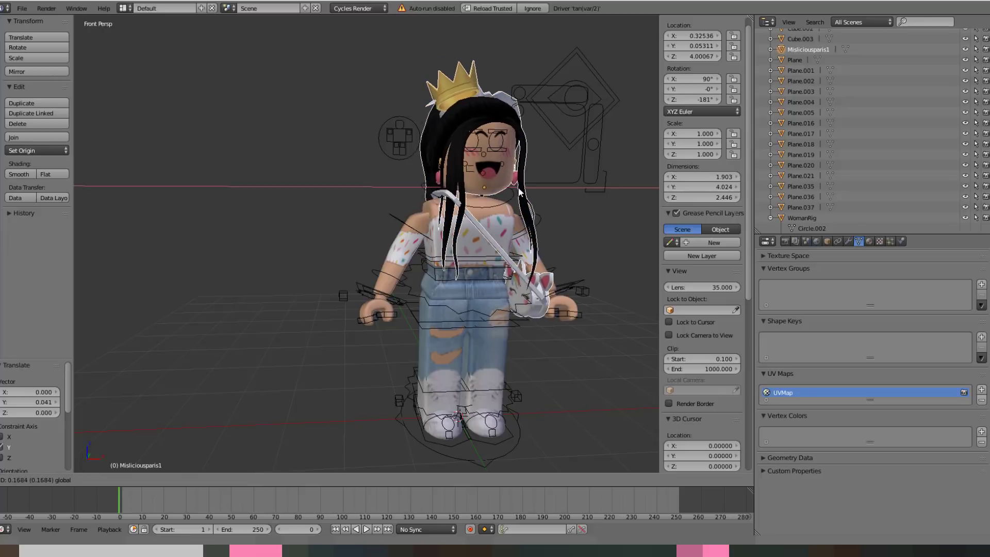
pyautogui.click(500, 177)
pyautogui.press('g')
pyautogui.press('z')
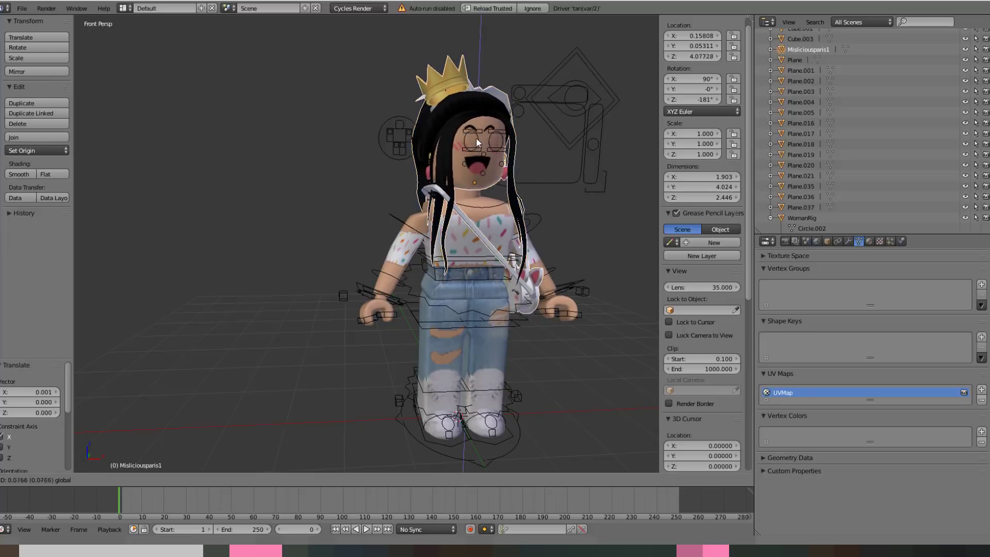
pyautogui.moveTo(472, 149); pyautogui.dragTo(472, 149)
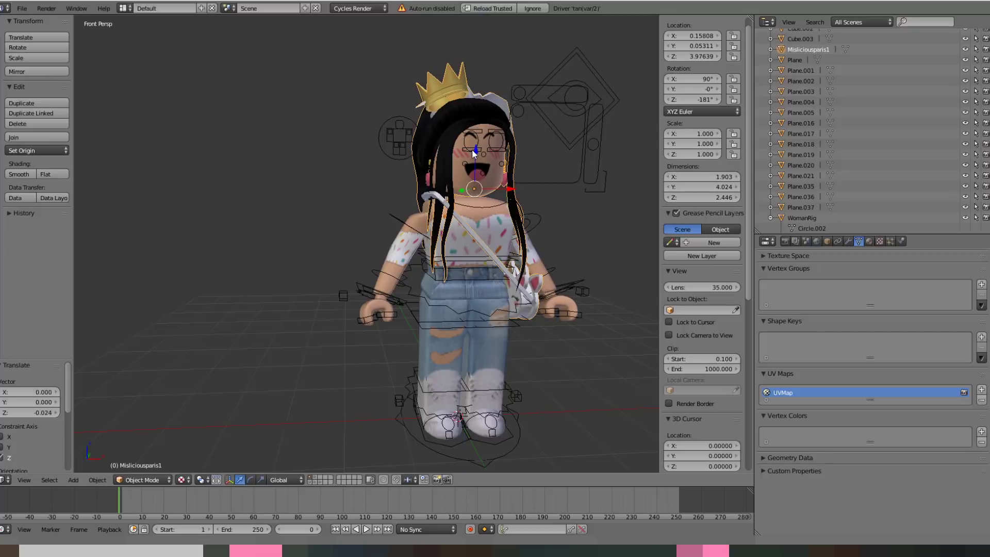
# Put the rig's armature in Pose Mode, select the left shoulder bone and enable the rotation manipulator.
pyautogui.moveTo(472, 149); pyautogui.dragTo(446, 147, button='middle')
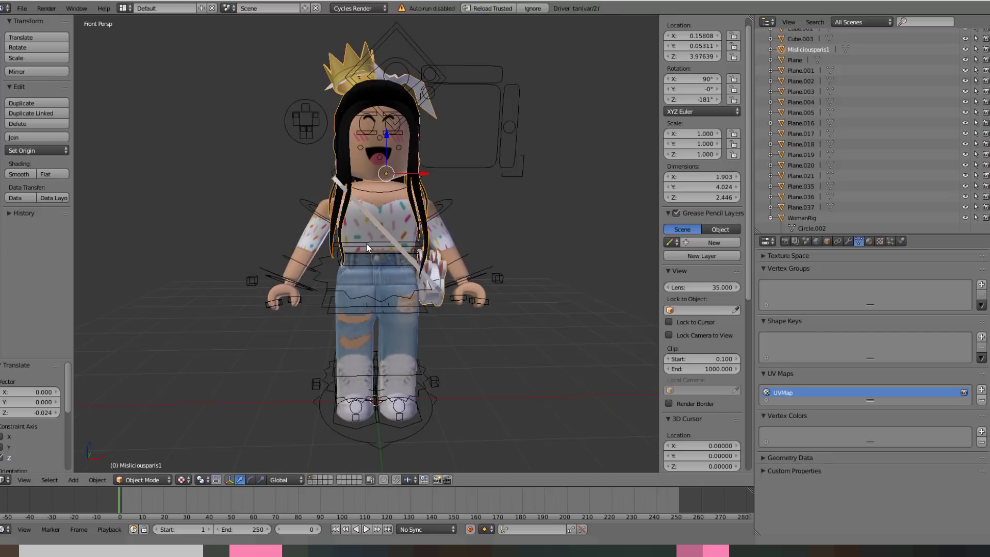
pyautogui.rightClick(316, 209)
pyautogui.hotkey('ctrl', 'Tab')
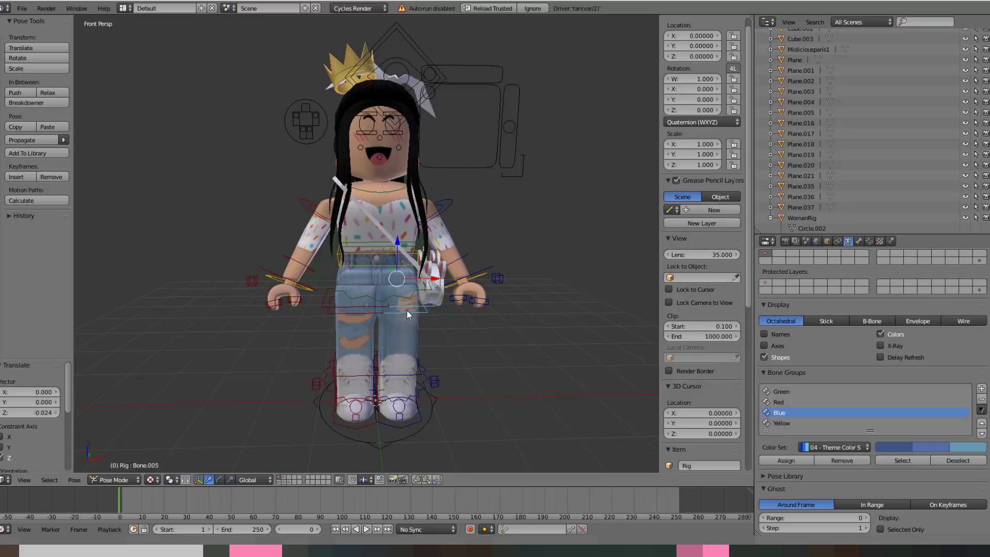
pyautogui.rightClick(437, 215)
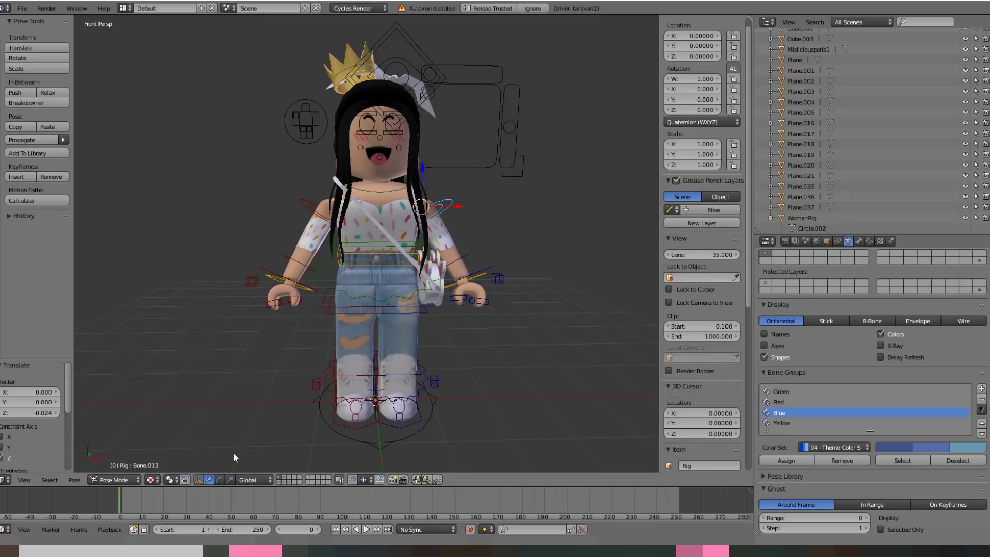
pyautogui.click(221, 478)
# Rotate the rig's left shoulder, forearm and hand bones so the arm is raised in a wave.
pyautogui.moveTo(406, 173); pyautogui.dragTo(413, 217)
pyautogui.rightClick(479, 199)
pyautogui.moveTo(459, 221); pyautogui.dragTo(472, 219)
pyautogui.rightClick(511, 198)
pyautogui.moveTo(507, 181); pyautogui.dragTo(512, 192)
pyautogui.rightClick(536, 173)
pyautogui.moveTo(531, 151)
pyautogui.mouseDown()
pyautogui.moveTo(544, 141)
pyautogui.moveTo(539, 163)
pyautogui.mouseUp()
pyautogui.rightClick(510, 205)
pyautogui.moveTo(508, 194); pyautogui.dragTo(462, 130)
pyautogui.rightClick(484, 206)
pyautogui.rightClick(439, 188)
pyautogui.rightClick(477, 144)
pyautogui.click(477, 131)
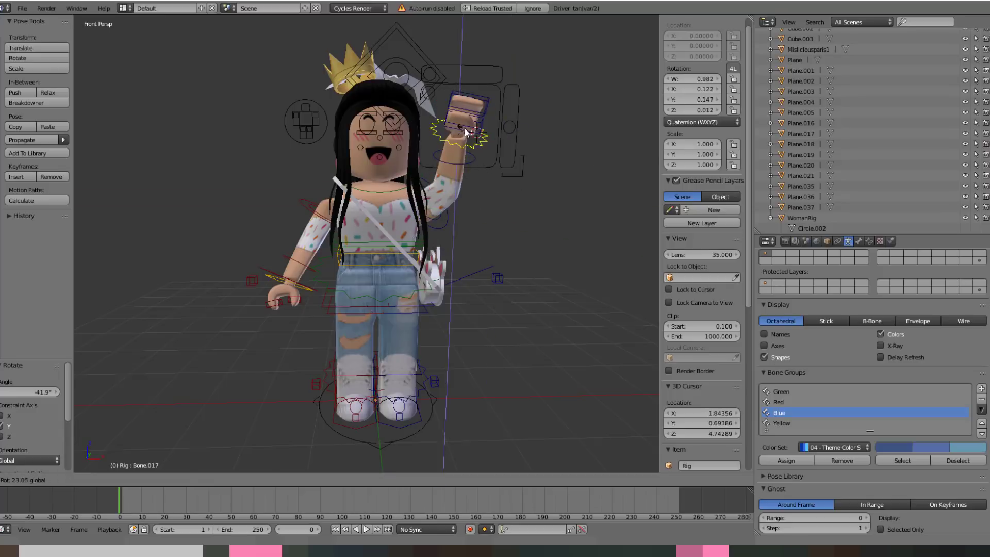
# Rotate the rig's right arm bones to bend the elbow and rest the hand on the hip.
pyautogui.rightClick(310, 207)
pyautogui.moveTo(289, 184); pyautogui.dragTo(307, 171)
pyautogui.rightClick(284, 224)
pyautogui.moveTo(268, 246); pyautogui.dragTo(345, 262)
pyautogui.rightClick(312, 210)
pyautogui.rightClick(312, 261)
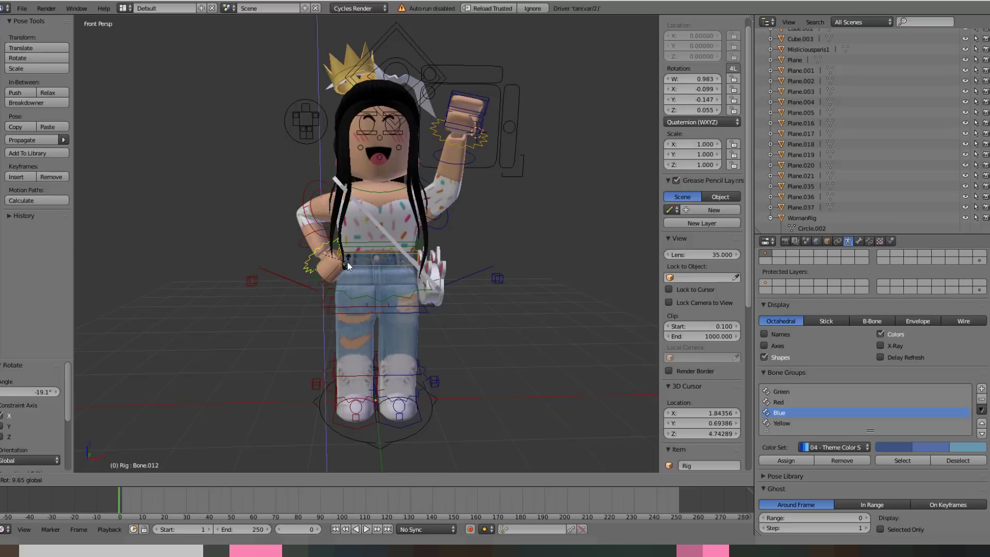
# Adjust the raised forearm's rotation, and rotate the rig's left lower-leg and thigh bones to angle that leg.
pyautogui.rightClick(454, 159)
pyautogui.moveTo(413, 168); pyautogui.dragTo(420, 160)
pyautogui.rightClick(407, 360)
pyautogui.moveTo(398, 395); pyautogui.dragTo(404, 446)
pyautogui.click(395, 329)
pyautogui.moveTo(397, 379); pyautogui.dragTo(400, 394)
pyautogui.rightClick(413, 310)
pyautogui.moveTo(399, 325); pyautogui.dragTo(398, 272)
pyautogui.hotkey('shift', 'f')
pyautogui.press('a')
pyautogui.press('d')
pyautogui.press('w')
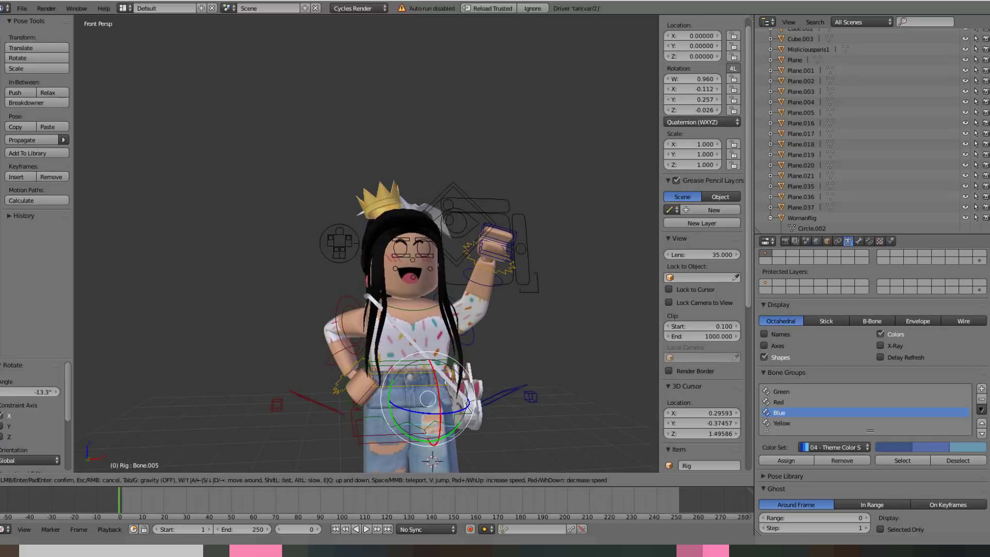
# Leave the rig's pose by selecting the avatar's head mesh, place the 3D cursor beside the character's legs and add a camera there.
pyautogui.press('q')
pyautogui.press('s')
pyautogui.press('d')
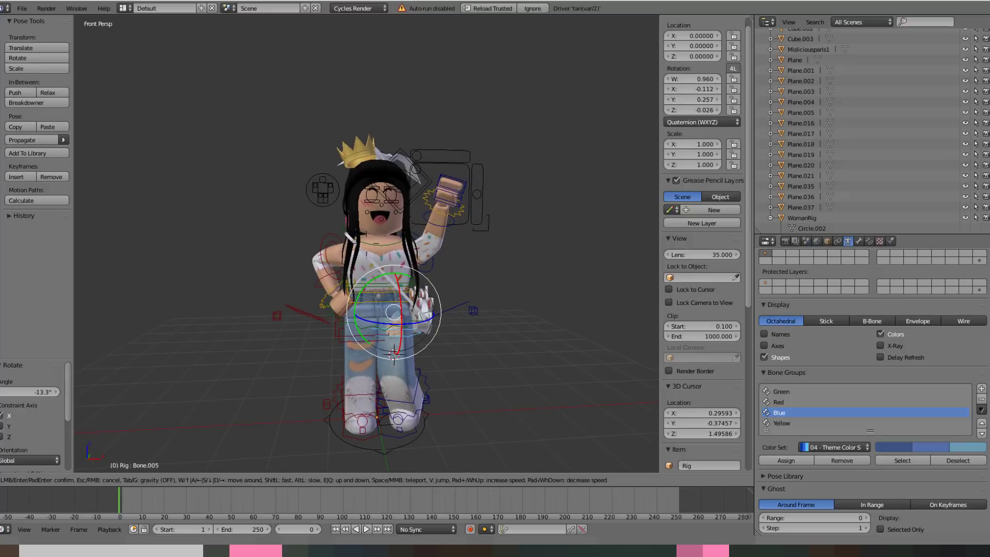
pyautogui.click(367, 248)
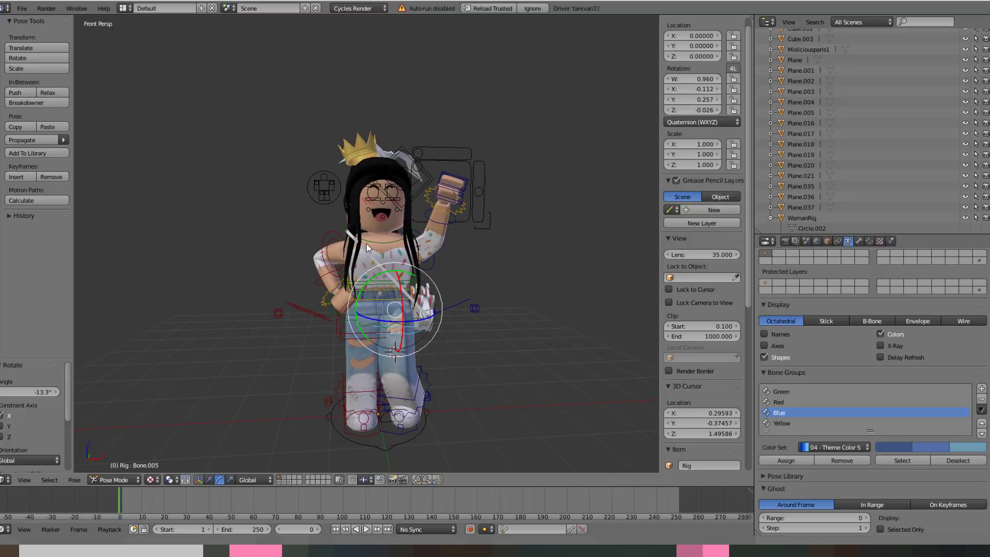
pyautogui.rightClick(357, 145)
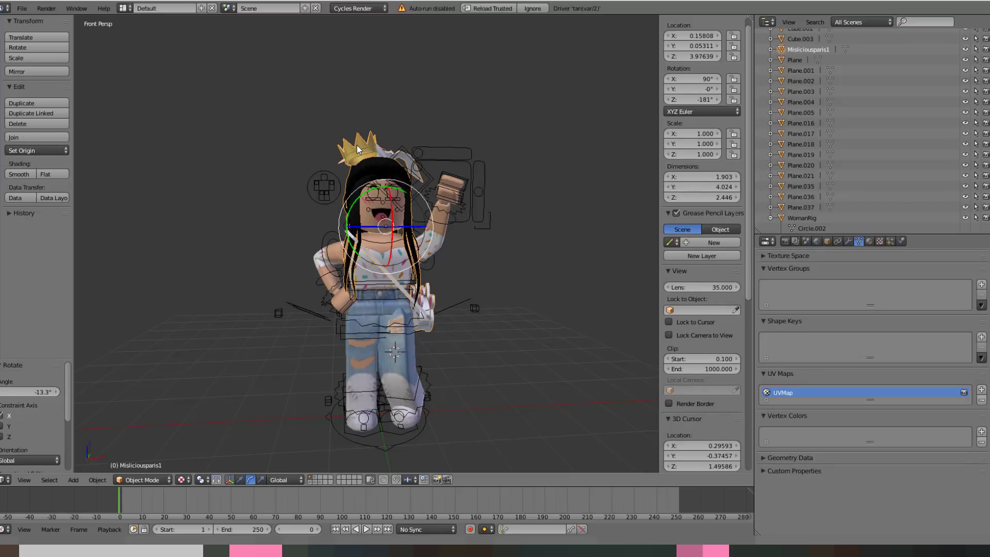
pyautogui.hotkey('shift', 'a')
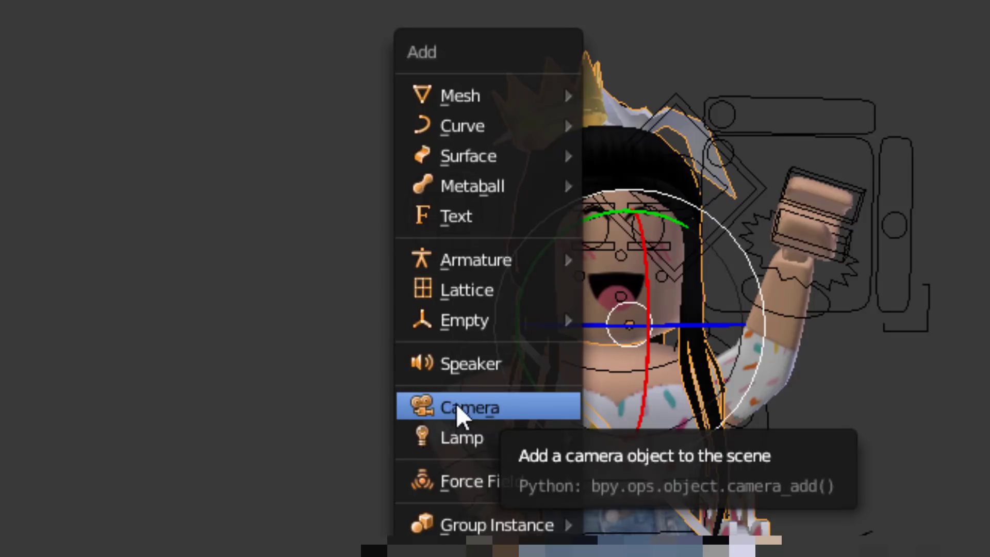
pyautogui.moveTo(345, 262)
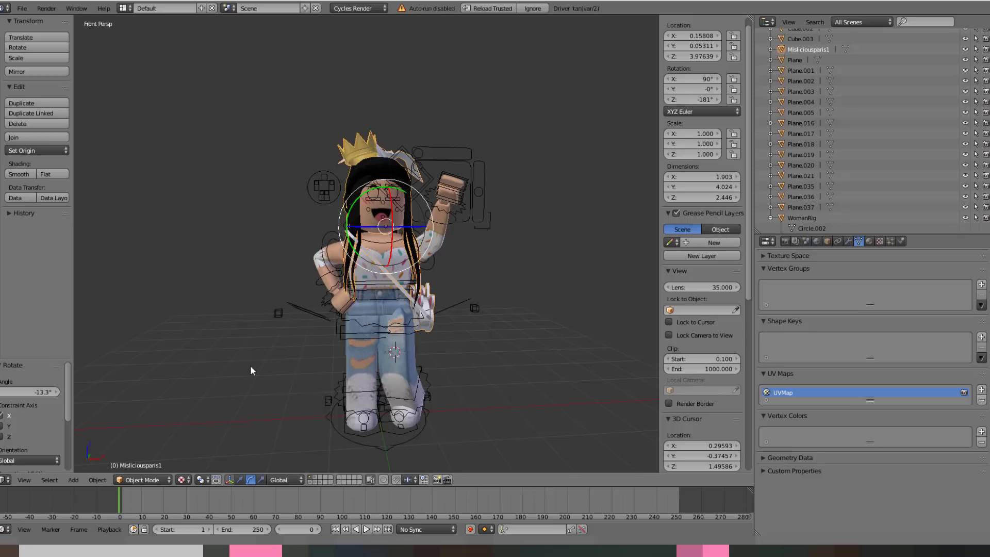
pyautogui.click(250, 366)
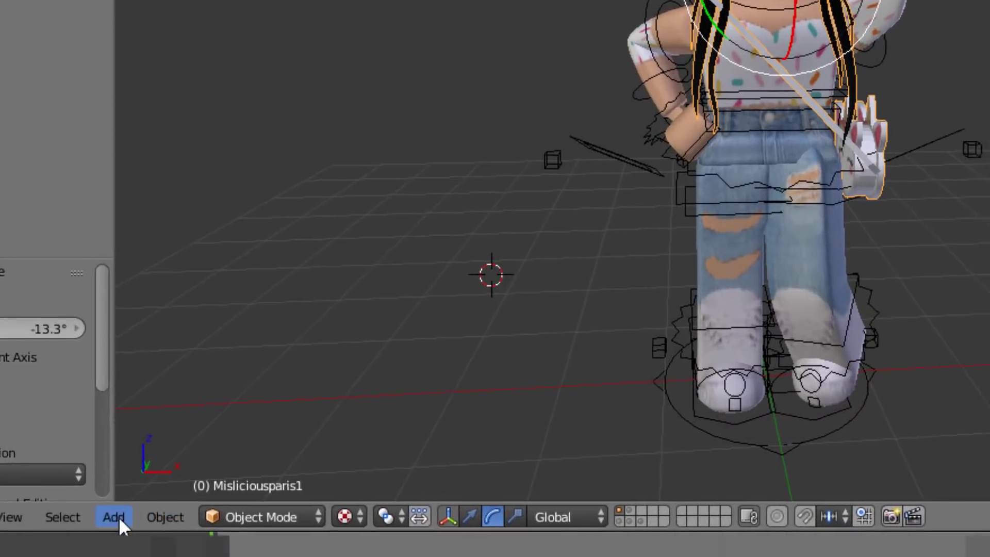
pyautogui.click(75, 479)
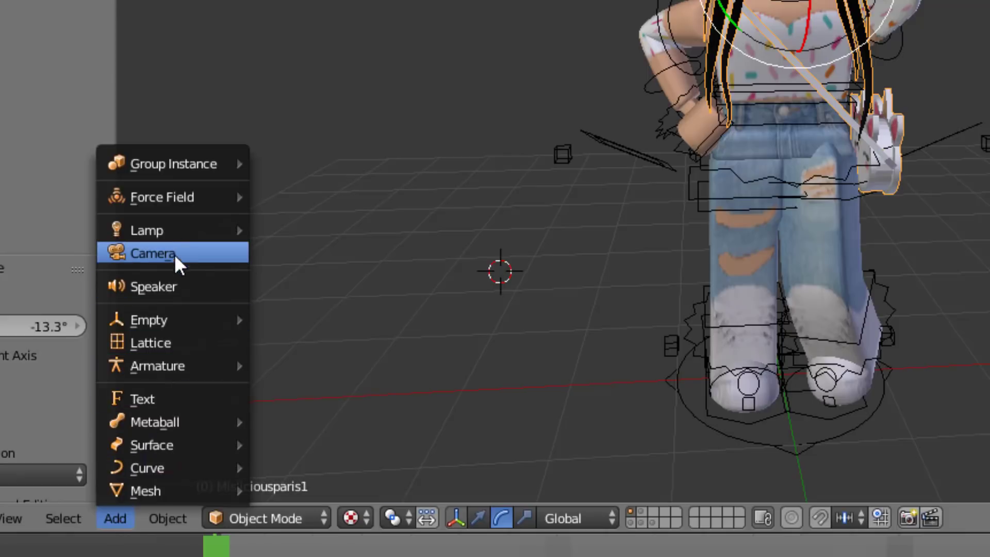
pyautogui.click(171, 255)
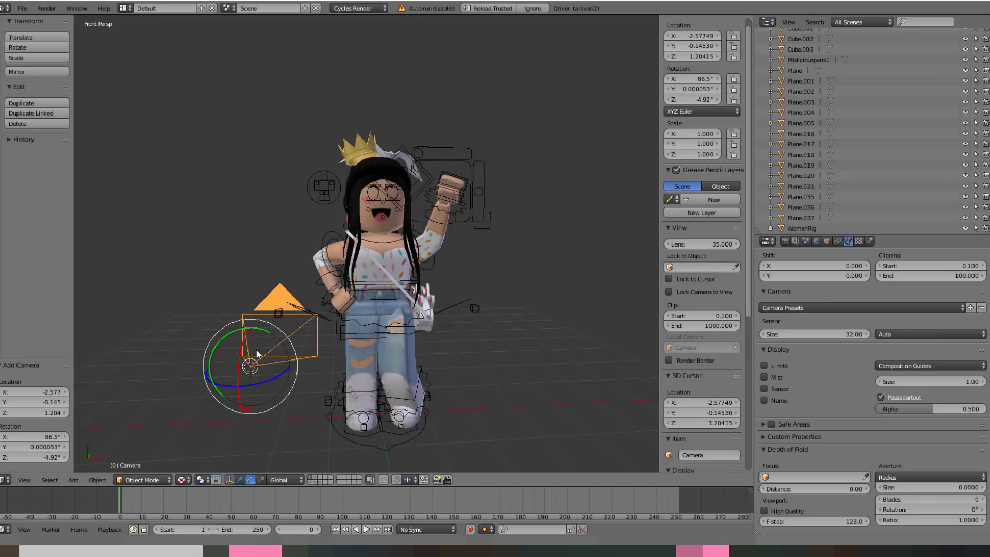
# Look through the camera and fly it back to about X -1.21, Y -12.37, Z 3.98, framing the whole character centrally.
pyautogui.press('KP_0')
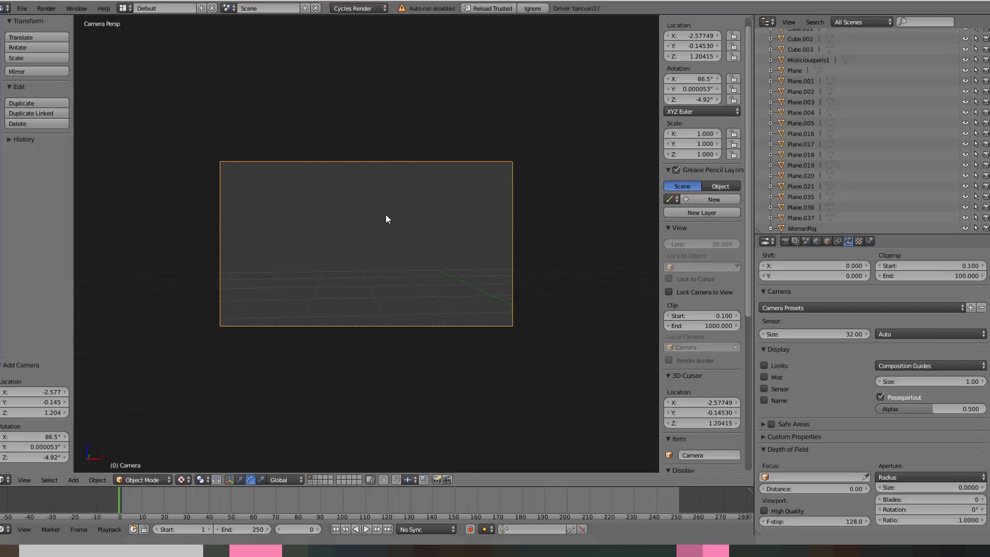
pyautogui.hotkey('shift', 'f')
pyautogui.press('Down')
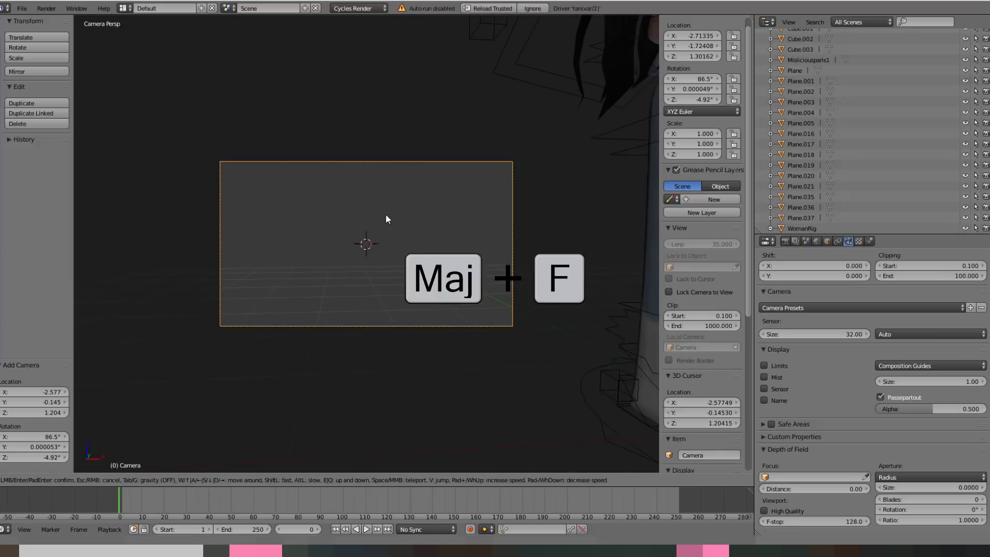
pyautogui.press('Up')
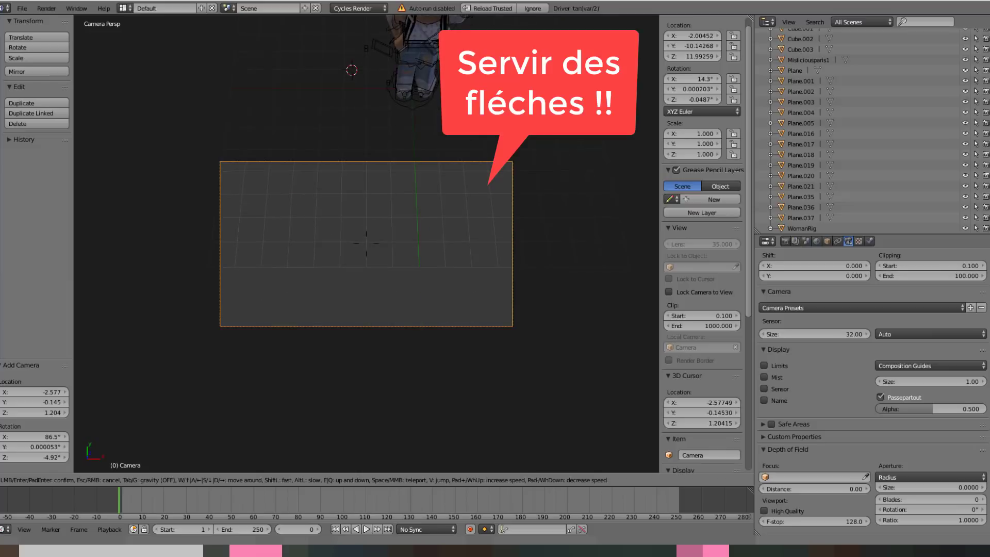
pyautogui.press('Up')
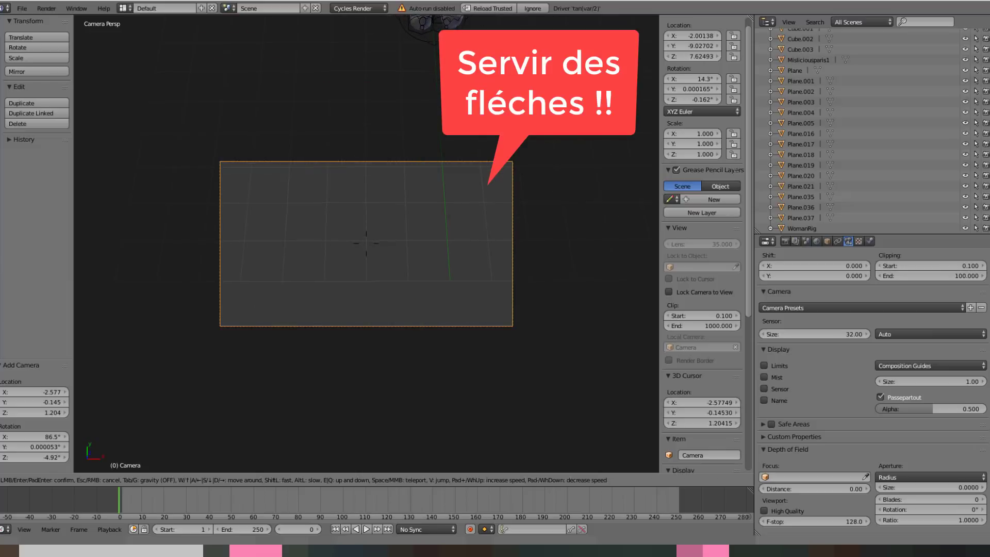
pyautogui.press('Up')
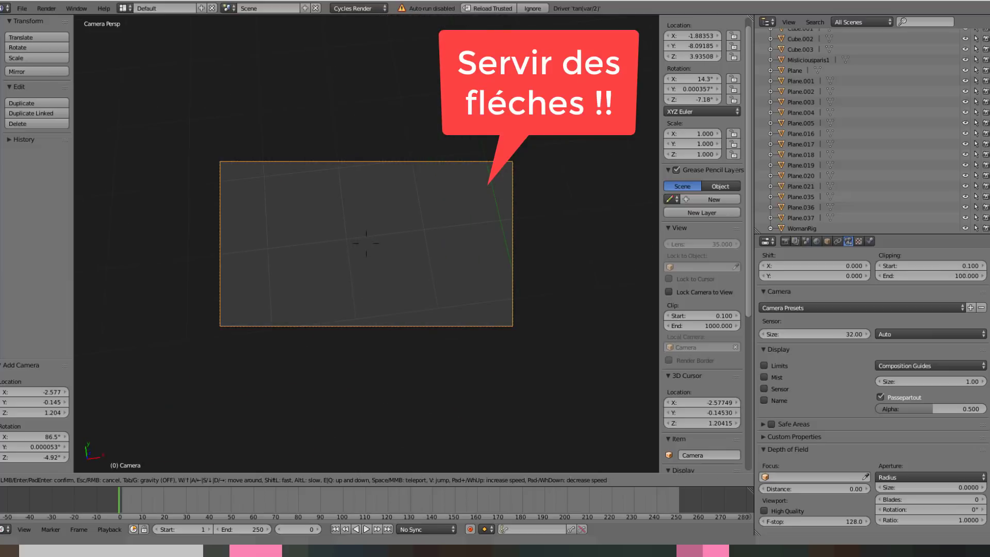
pyautogui.press('Down')
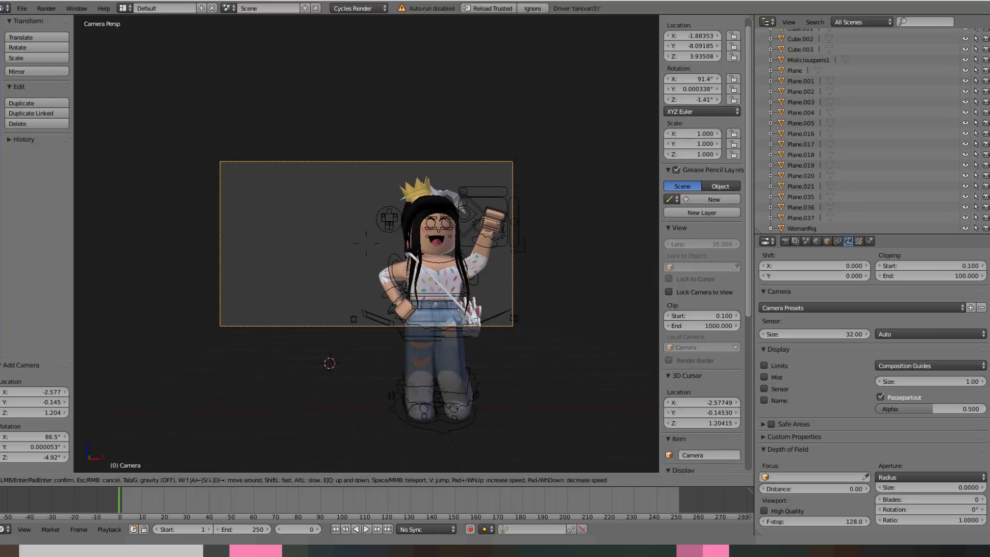
pyautogui.press('Down')
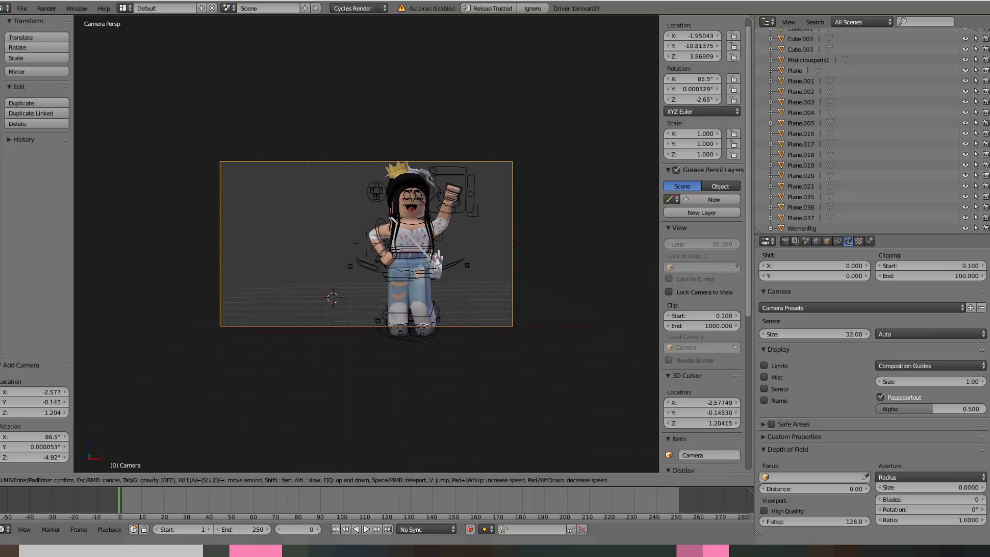
pyautogui.press('Right')
pyautogui.press('Down')
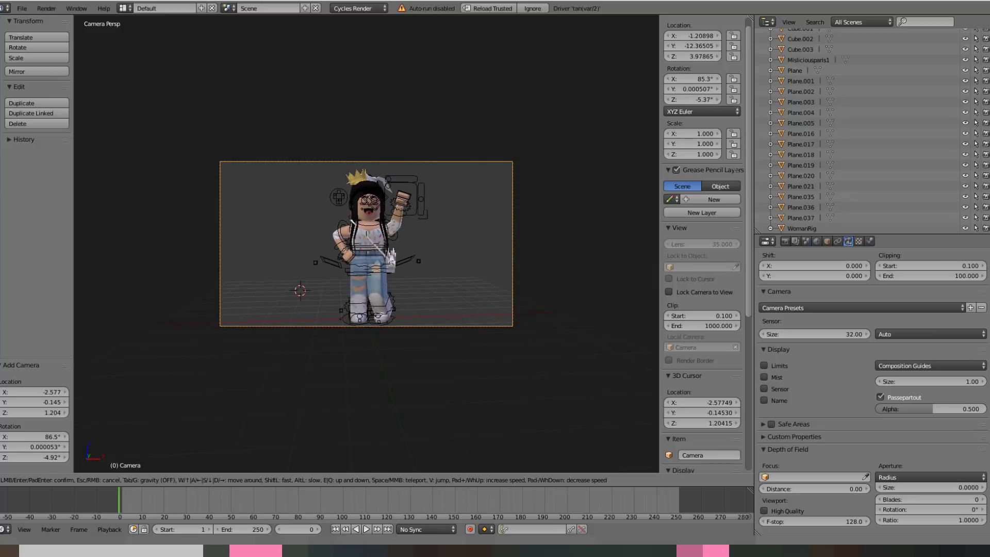
pyautogui.click(368, 244)
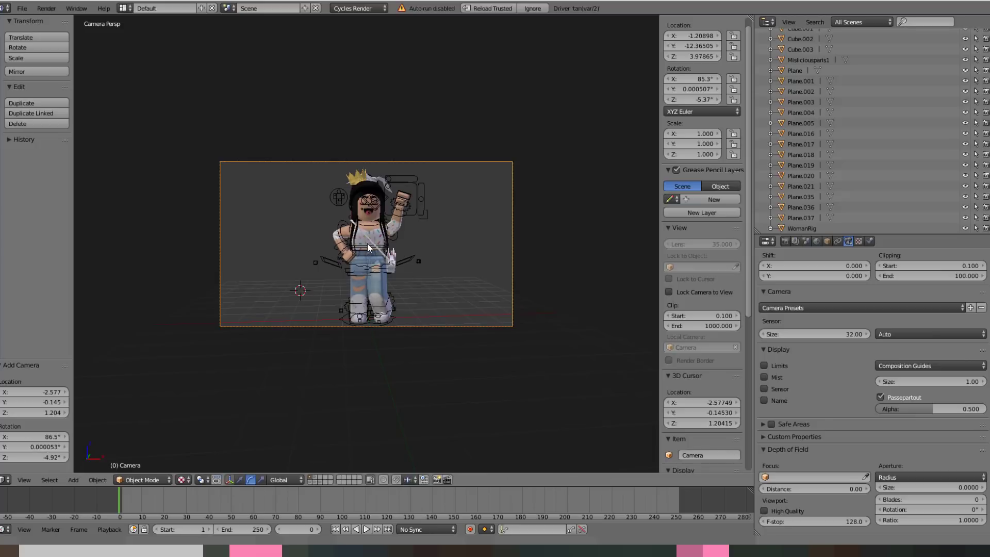
# Set the scene's render device to GPU Compute.
pyautogui.scroll(4, 877, 299)
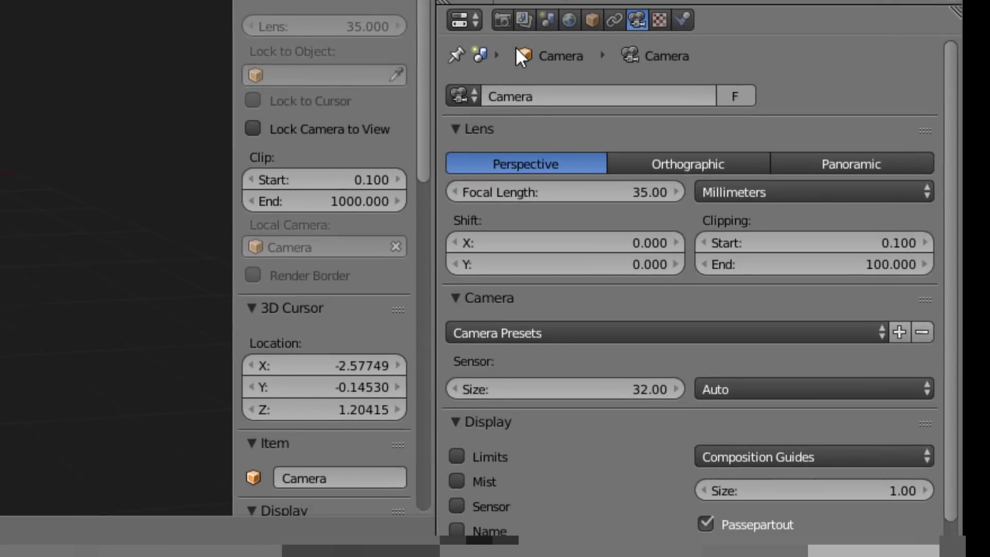
pyautogui.click(503, 23)
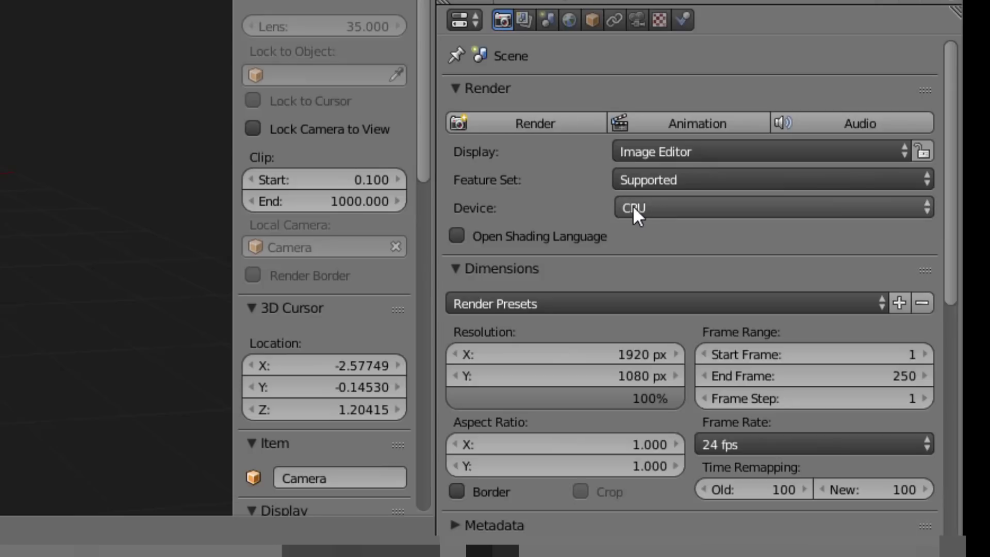
pyautogui.click(650, 206)
pyautogui.click(660, 154)
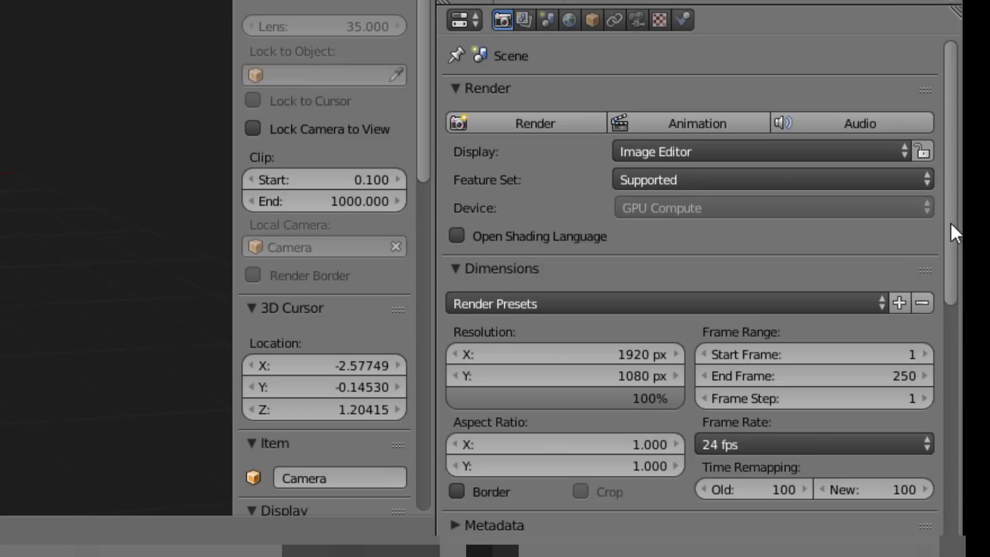
# Set the render output to PNG with RGBA colour and make the film background transparent.
pyautogui.moveTo(953, 226); pyautogui.dragTo(949, 364)
pyautogui.scroll(-7, 939, 404)
pyautogui.scroll(4, 926, 370)
pyautogui.scroll(-3, 926, 398)
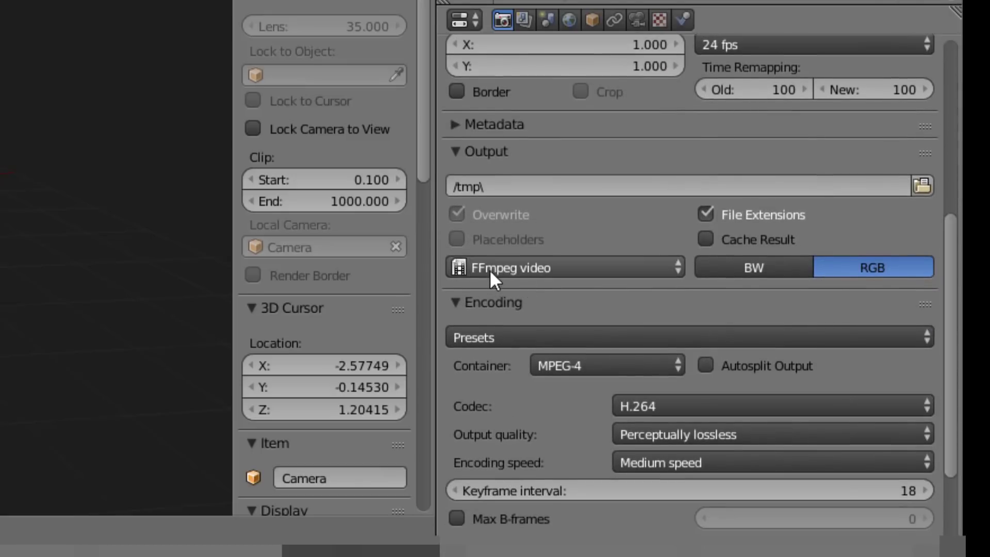
pyautogui.click(525, 266)
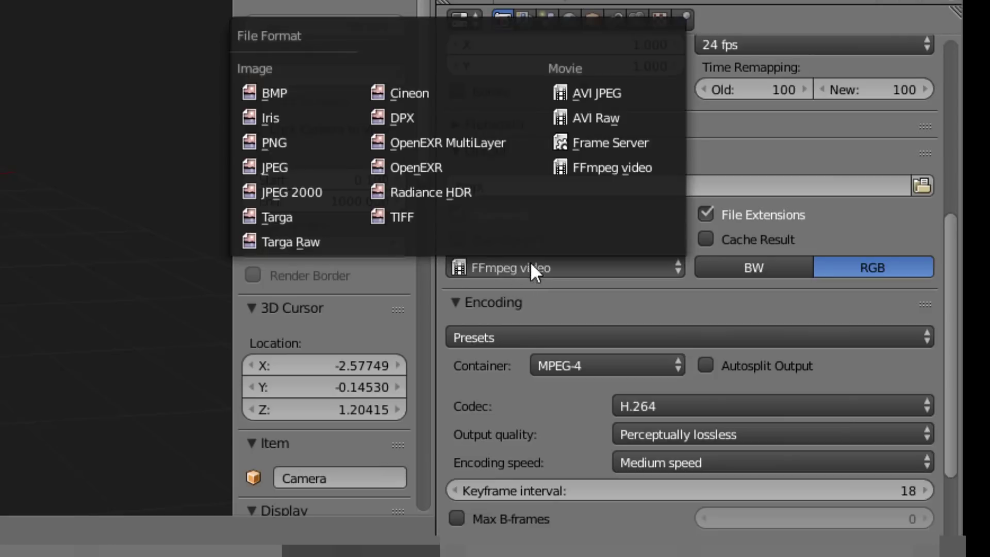
pyautogui.click(289, 142)
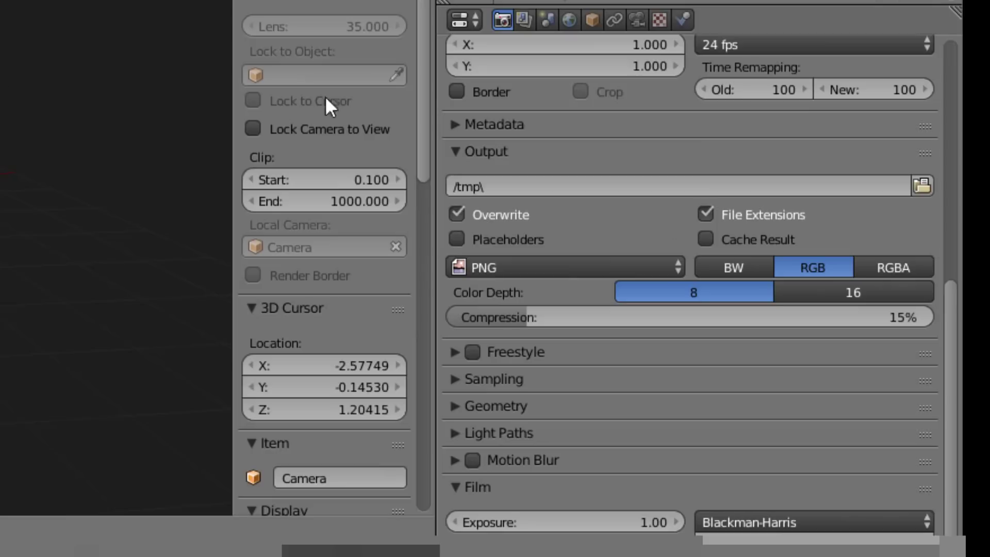
pyautogui.click(892, 278)
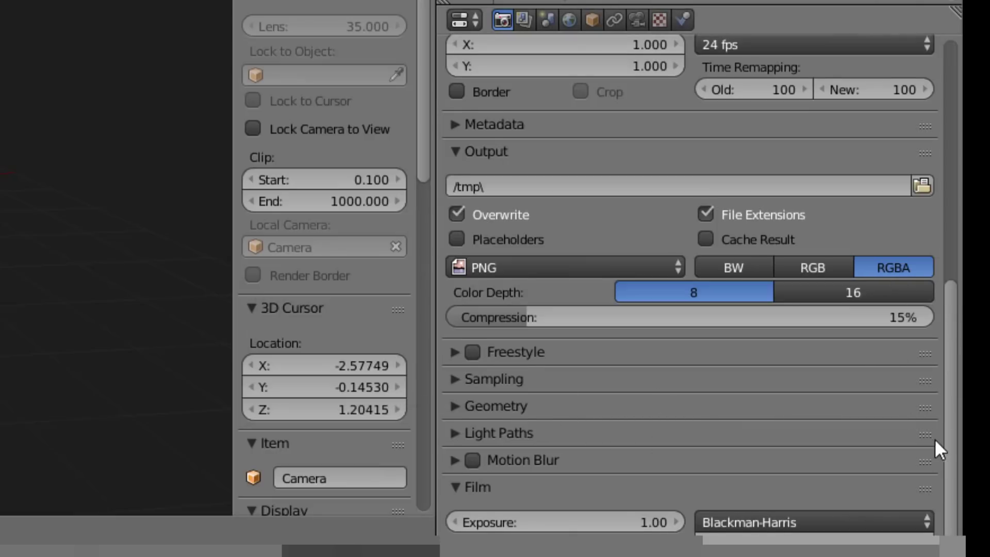
pyautogui.scroll(1, 935, 437)
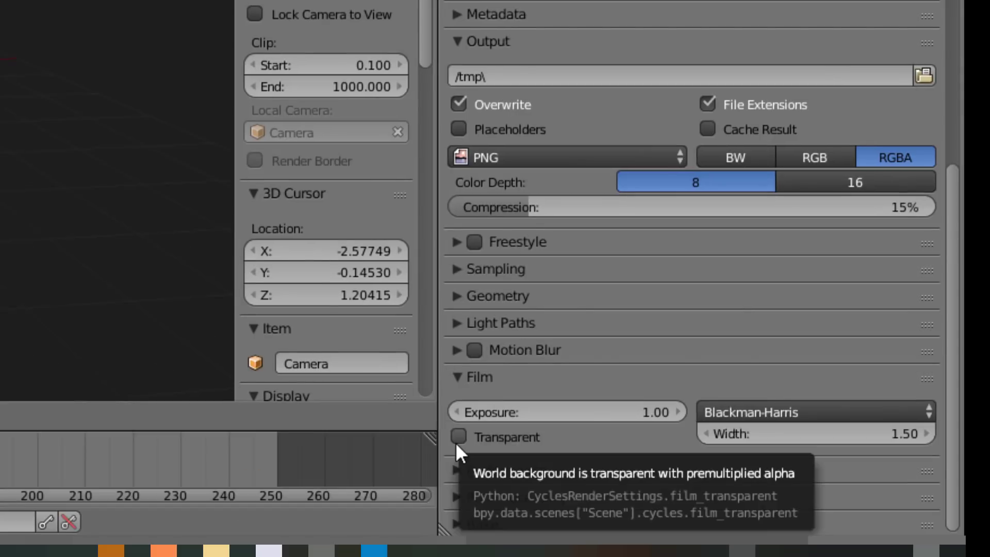
pyautogui.click(455, 549)
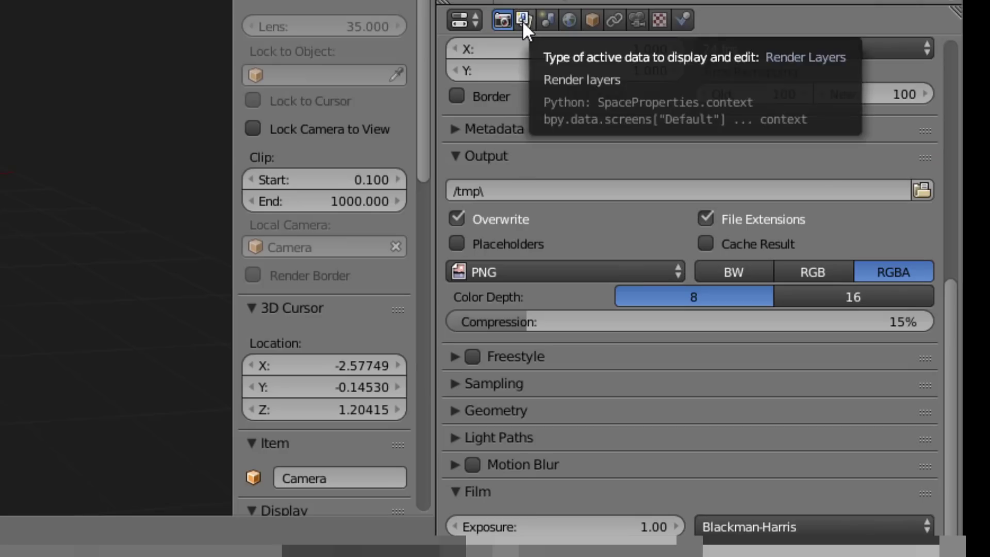
# Check the render layer's settings and enable Ambient Occlusion for the world.
pyautogui.click(524, 20)
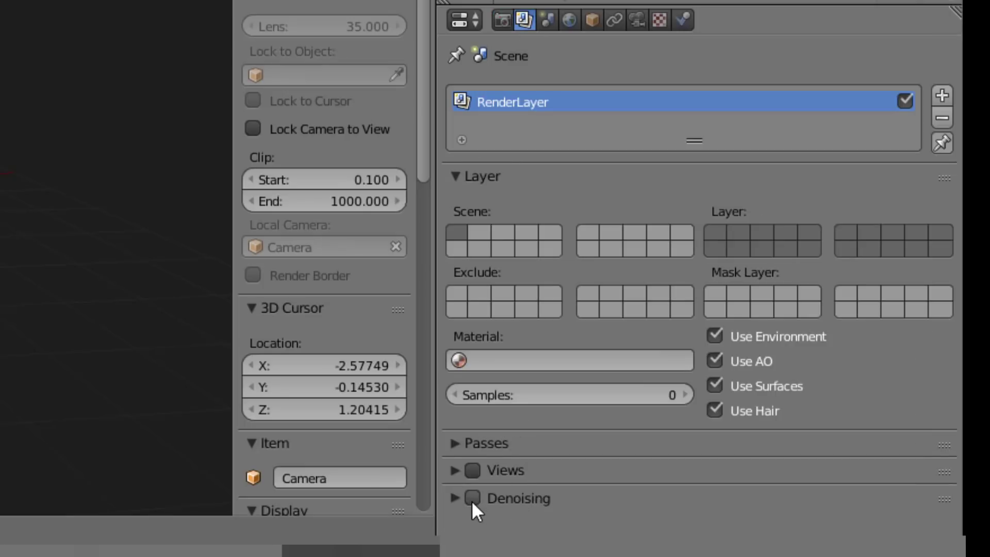
pyautogui.click(570, 21)
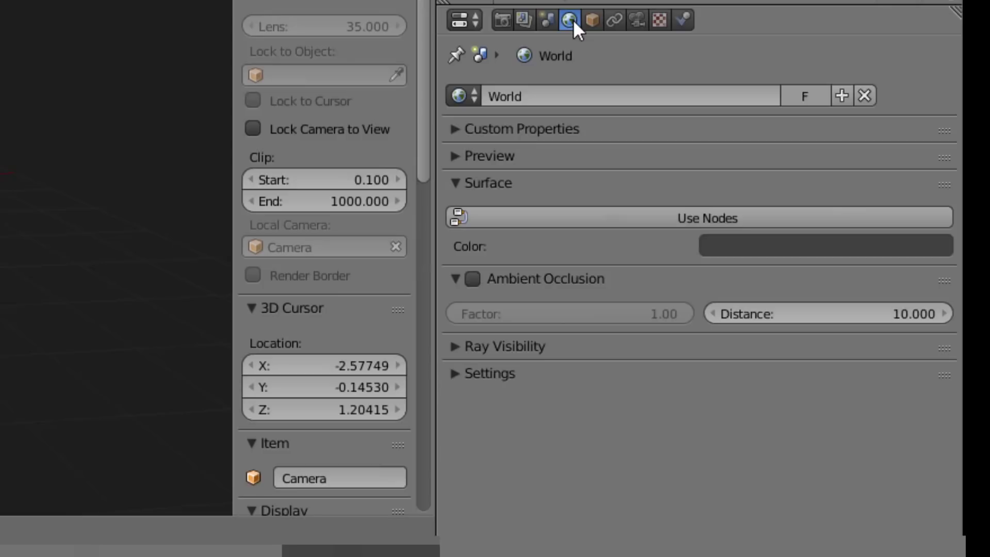
pyautogui.click(475, 280)
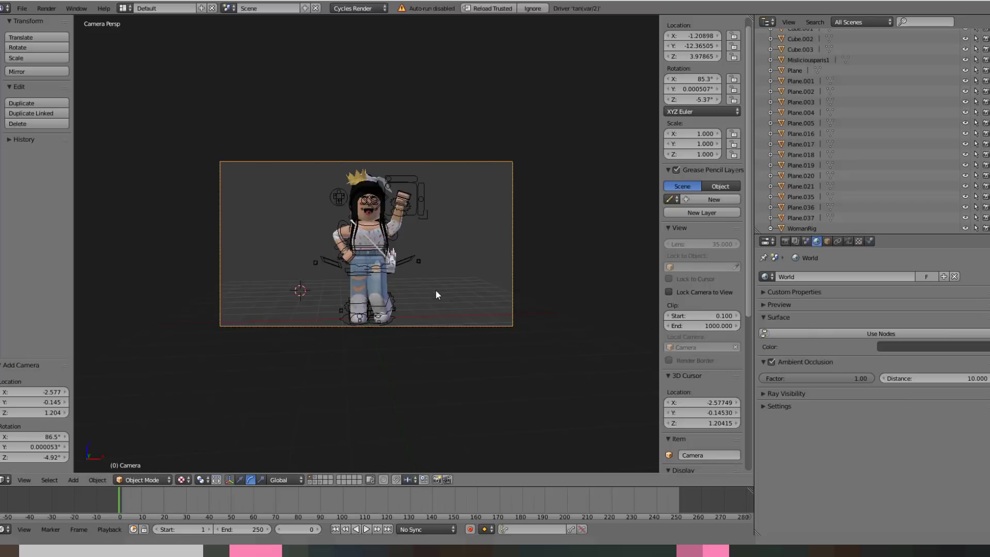
# Try Material viewport shading and switch the camera view to Rendered shading to preview the character.
pyautogui.click(185, 480)
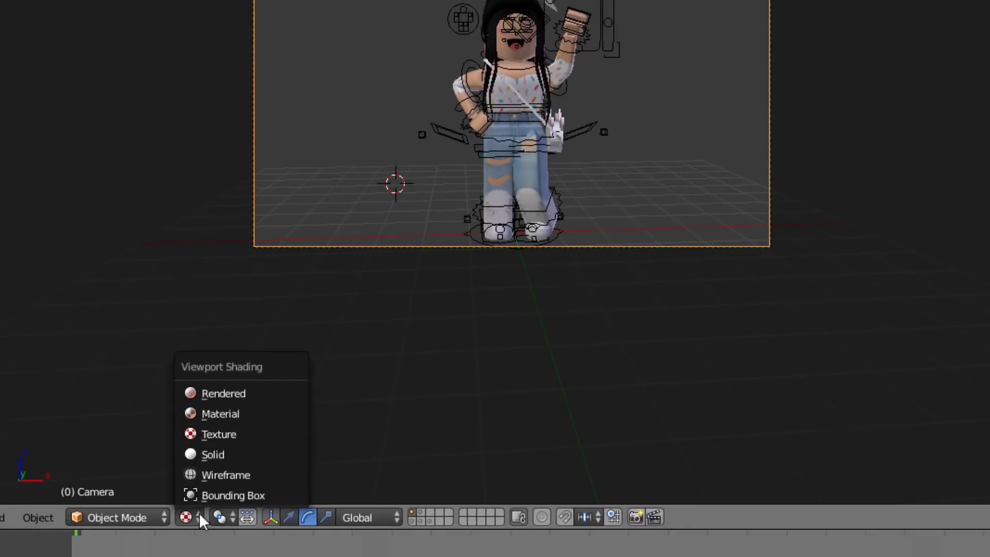
pyautogui.click(228, 413)
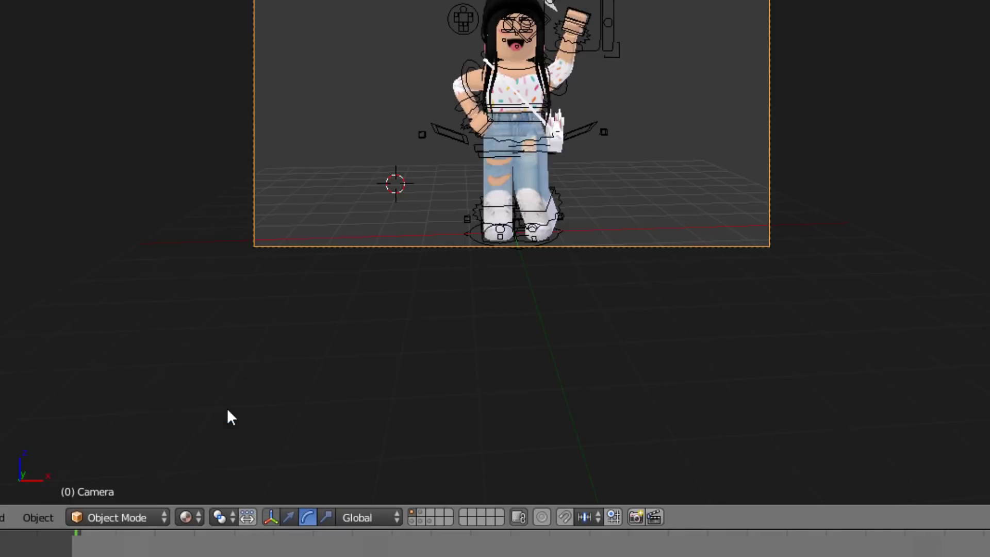
pyautogui.click(191, 522)
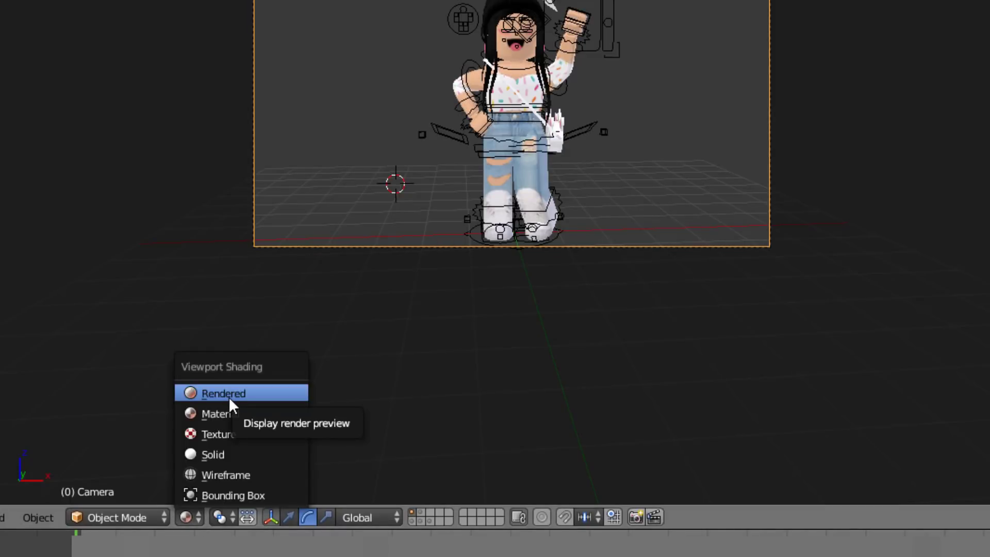
pyautogui.click(227, 397)
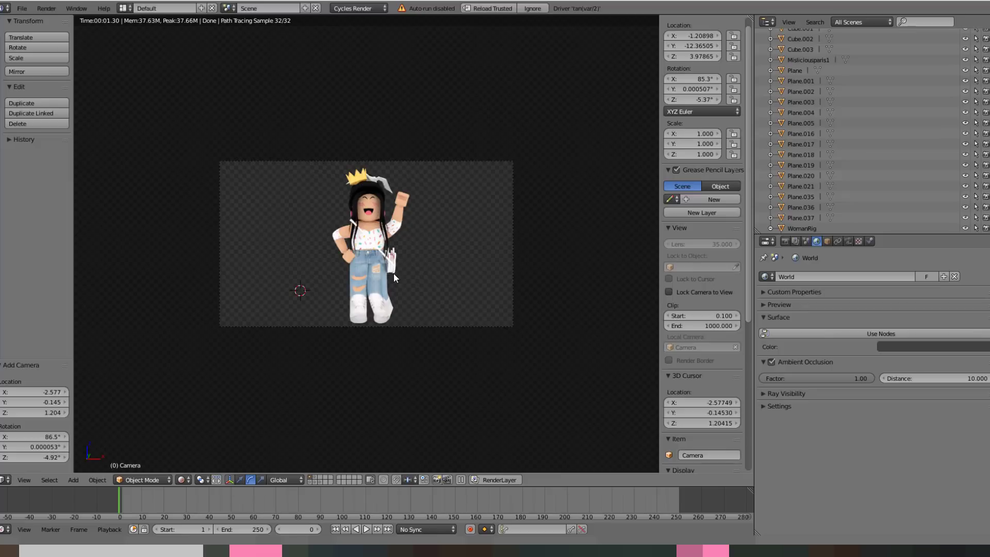
# Render a still image of the posed character from the camera.
pyautogui.click(784, 240)
pyautogui.scroll(2, 804, 288)
pyautogui.scroll(5, 809, 301)
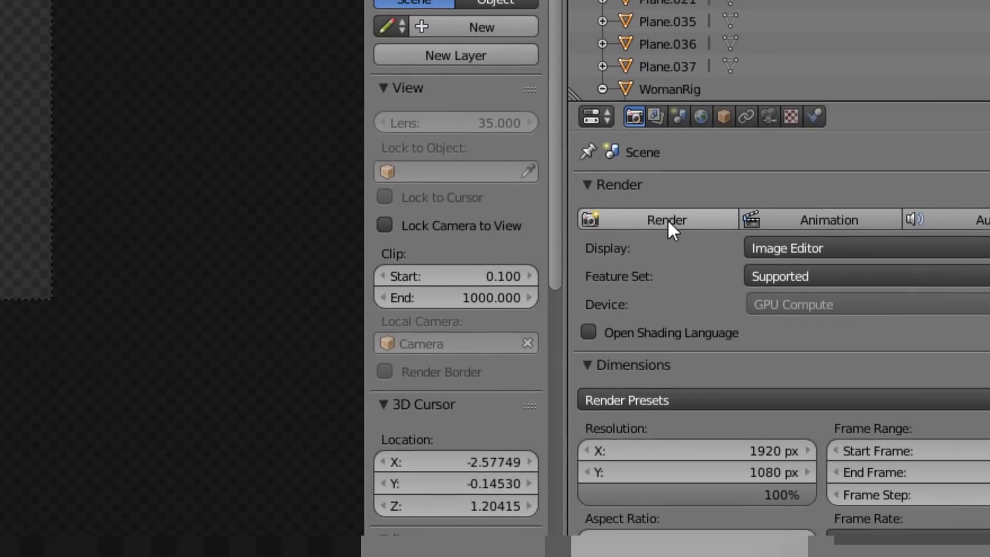
pyautogui.click(668, 221)
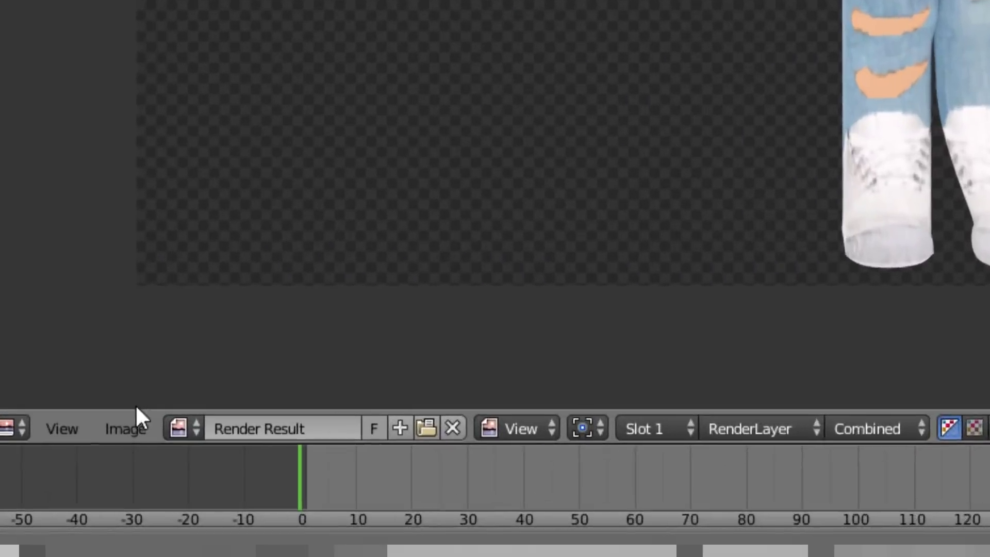
# Switch from the render result back to the 3D view, use Material shading and view the character from the front.
pyautogui.click(144, 413)
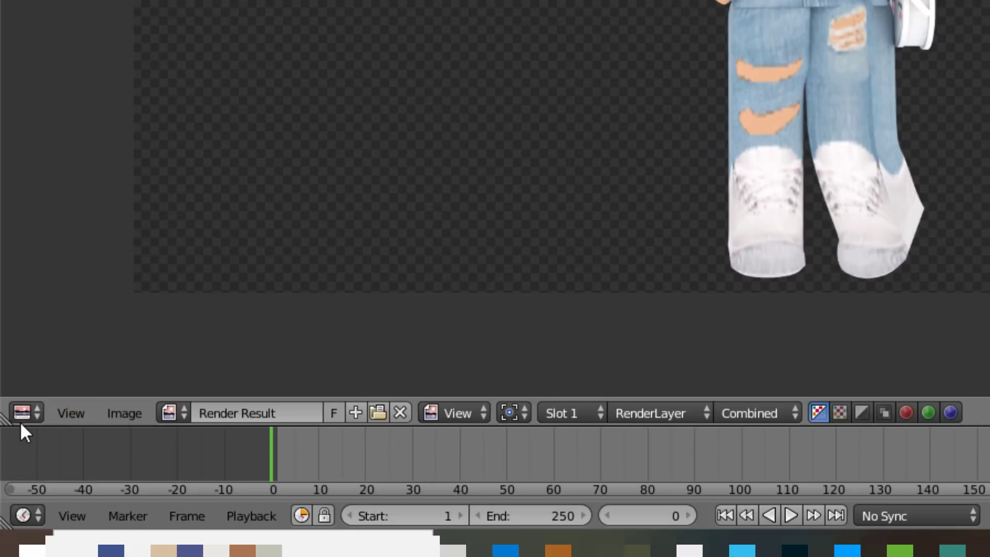
pyautogui.click(13, 411)
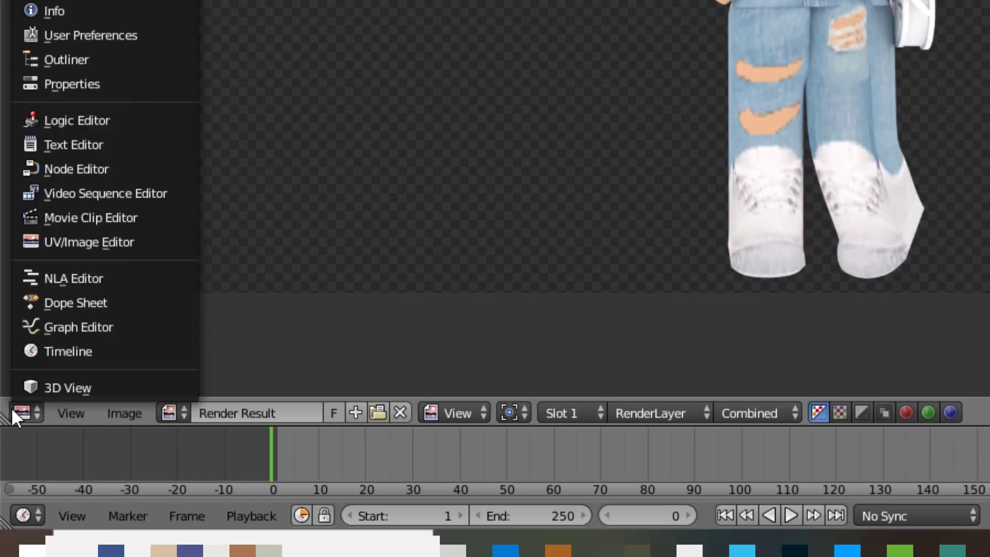
pyautogui.click(75, 387)
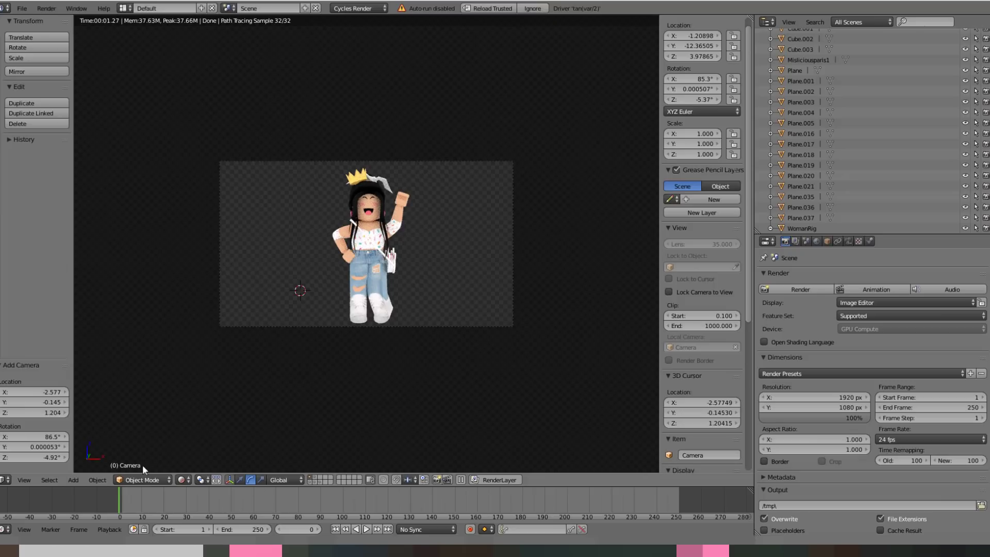
pyautogui.click(187, 481)
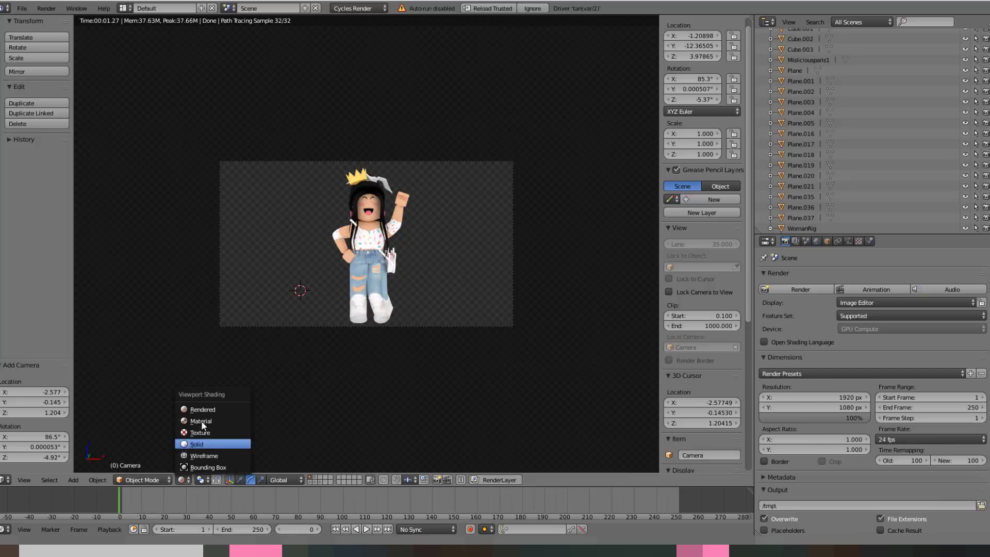
pyautogui.click(203, 416)
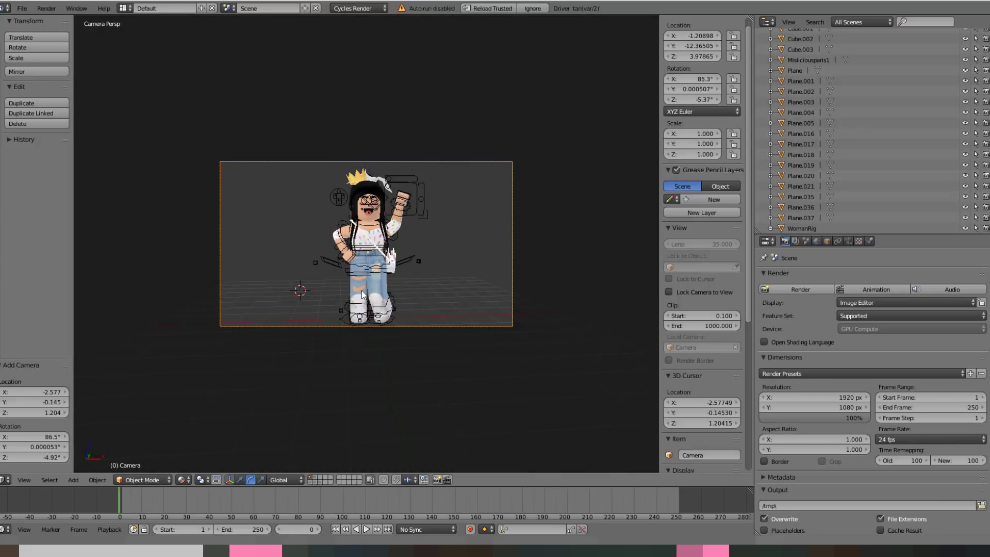
pyautogui.press('KP_1')
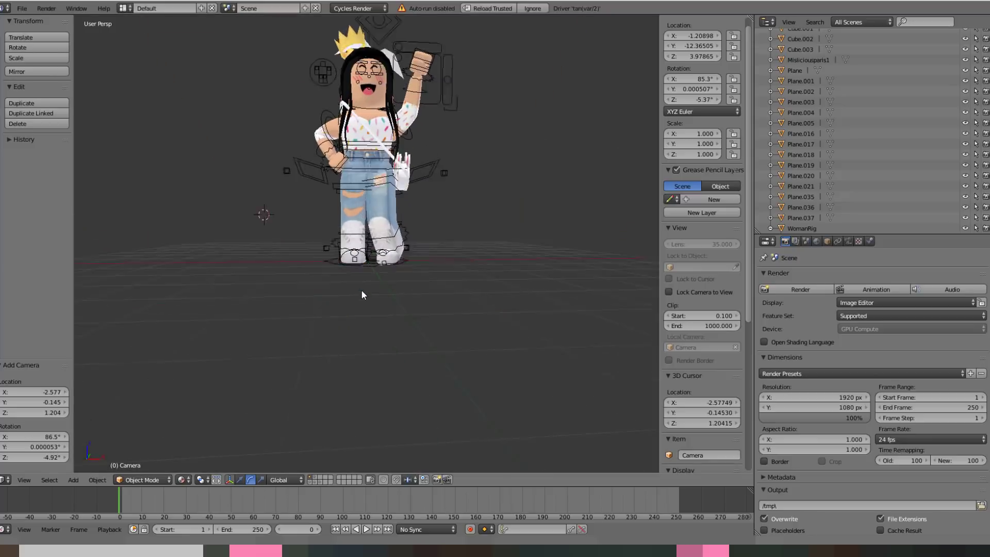
# Examine the posed character and the furnished room around it from several viewpoints.
pyautogui.hotkey('shift', 'f')
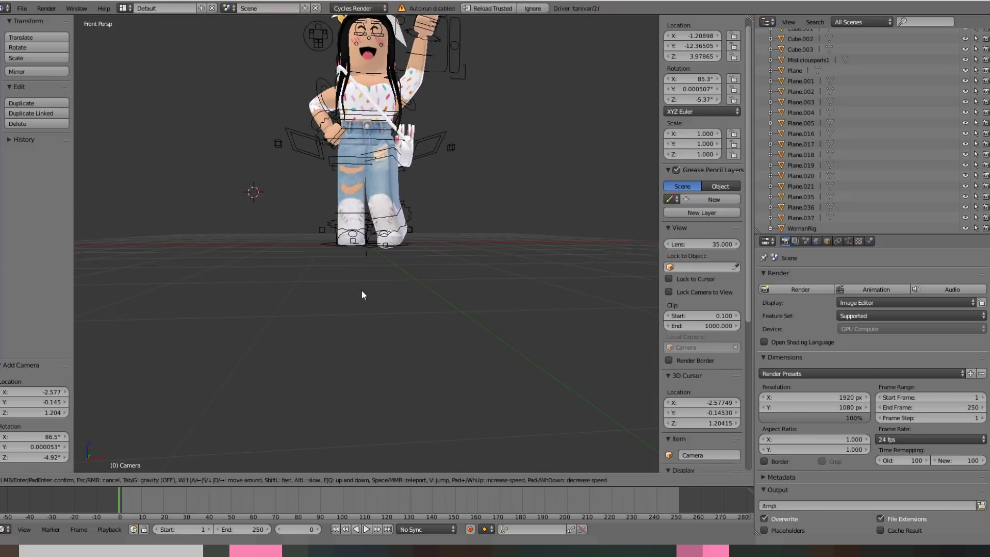
pyautogui.press('w')
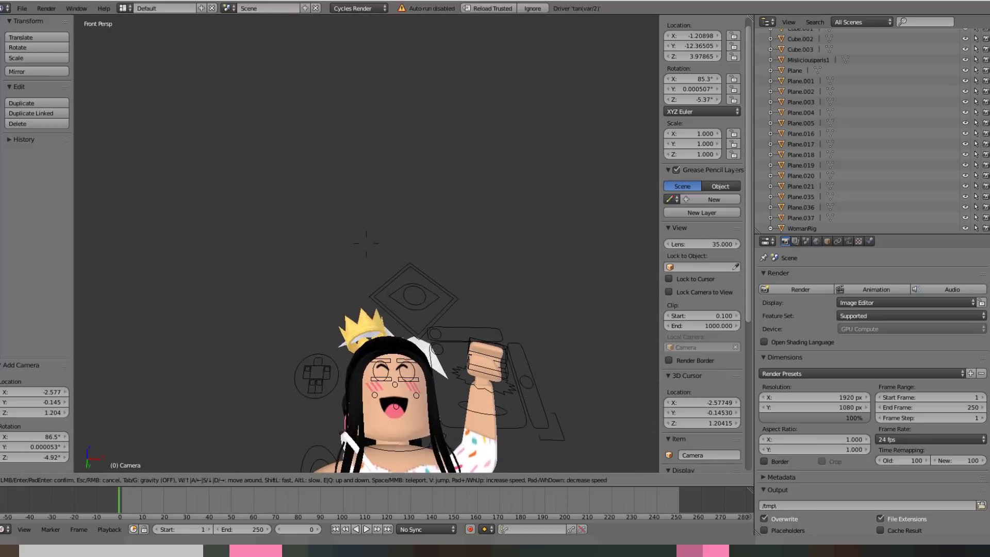
pyautogui.press('s')
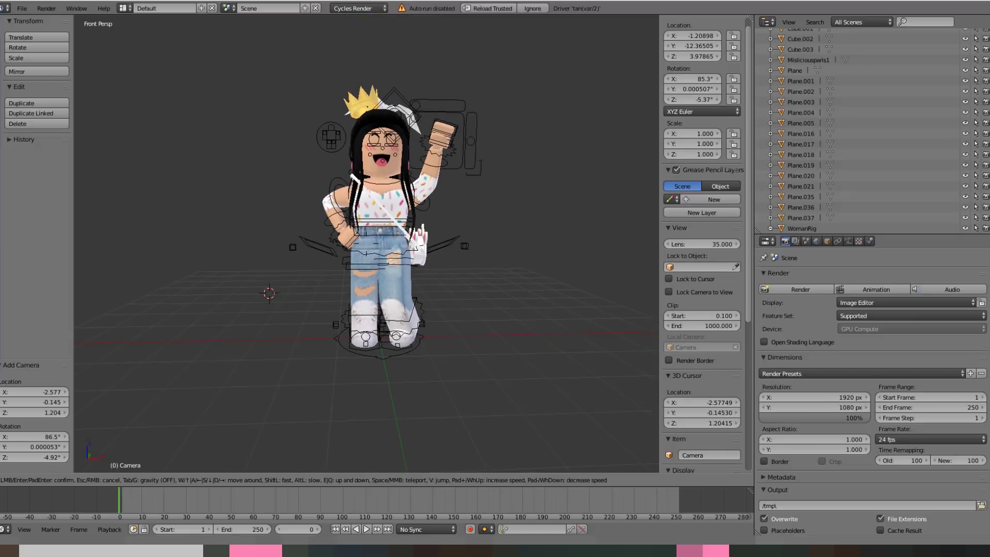
pyautogui.press('d')
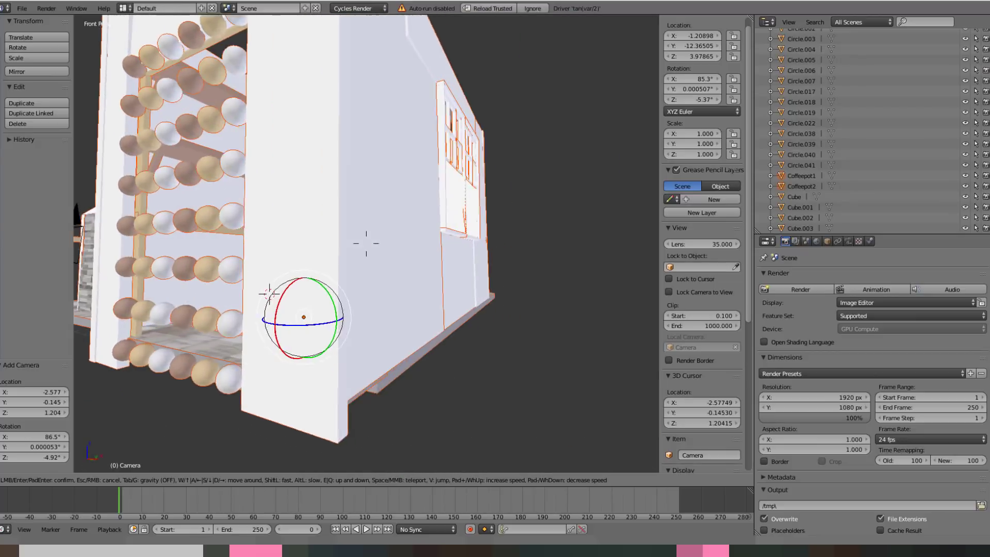
pyautogui.press('w')
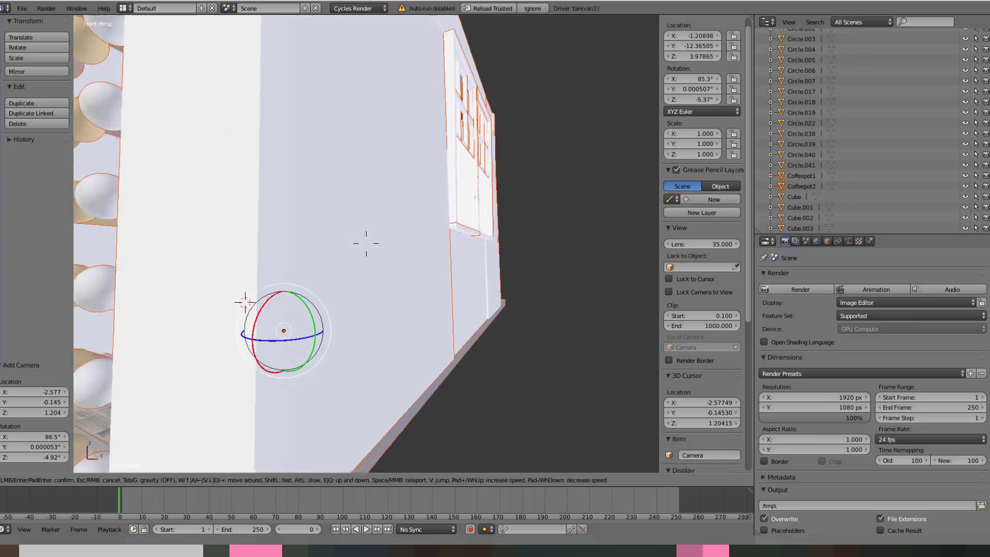
pyautogui.press('a')
pyautogui.press('a')
pyautogui.press('w')
pyautogui.press('s')
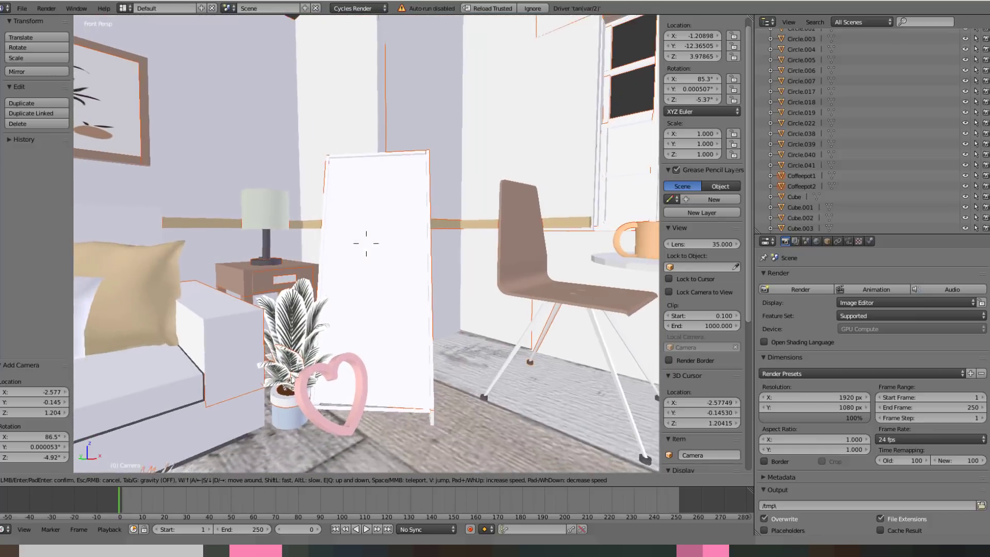
pyautogui.press('w')
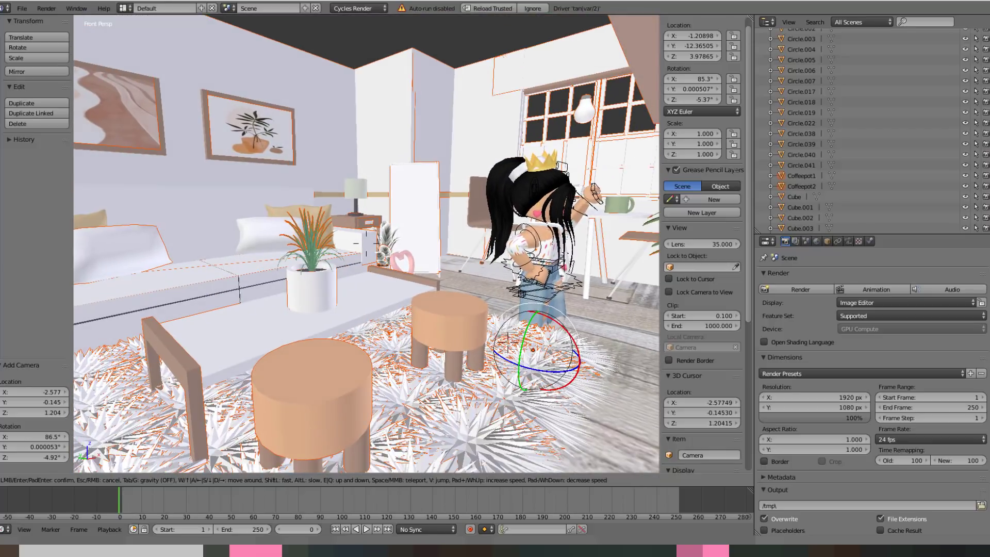
# Move the selected room model -2.730 along the Y axis relative to the character.
pyautogui.click(367, 248)
pyautogui.hotkey('shift', 'f')
pyautogui.press('s')
pyautogui.press('w')
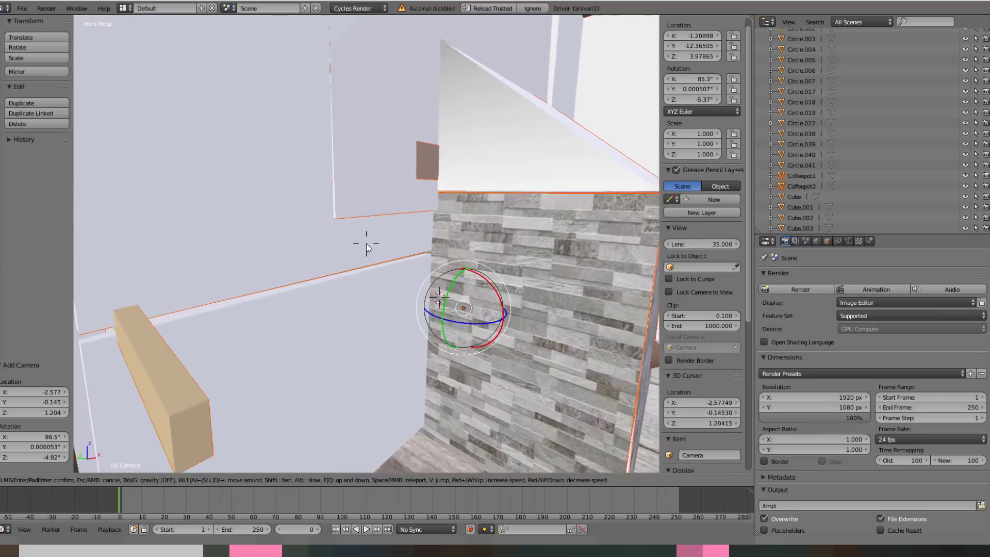
pyautogui.press('s')
pyautogui.press('d')
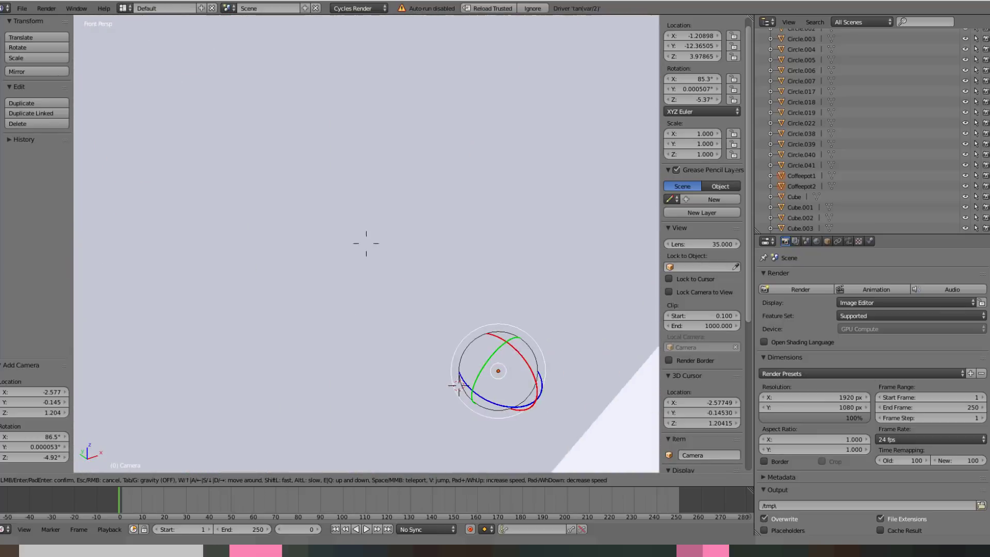
pyautogui.press('w')
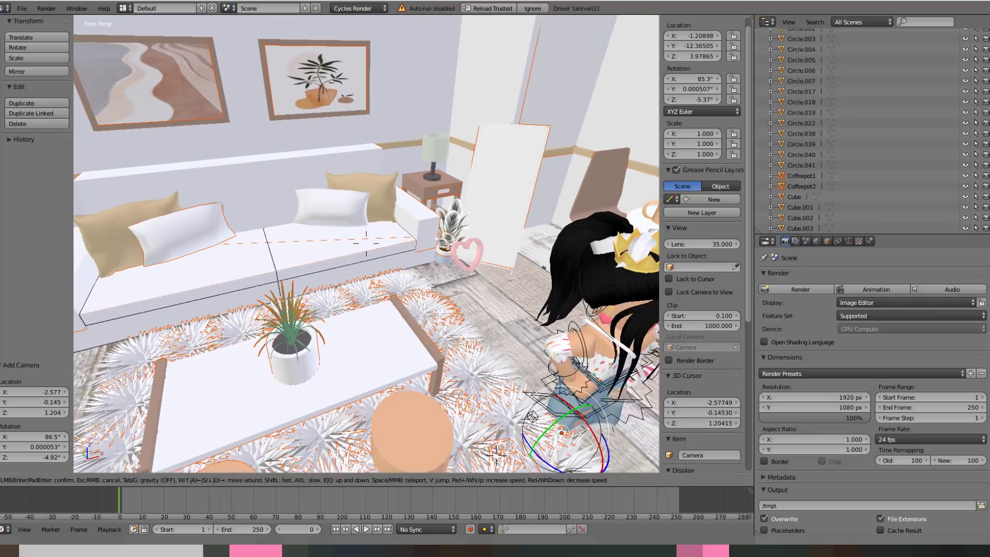
pyautogui.click(366, 243)
pyautogui.moveTo(536, 399); pyautogui.dragTo(654, 470)
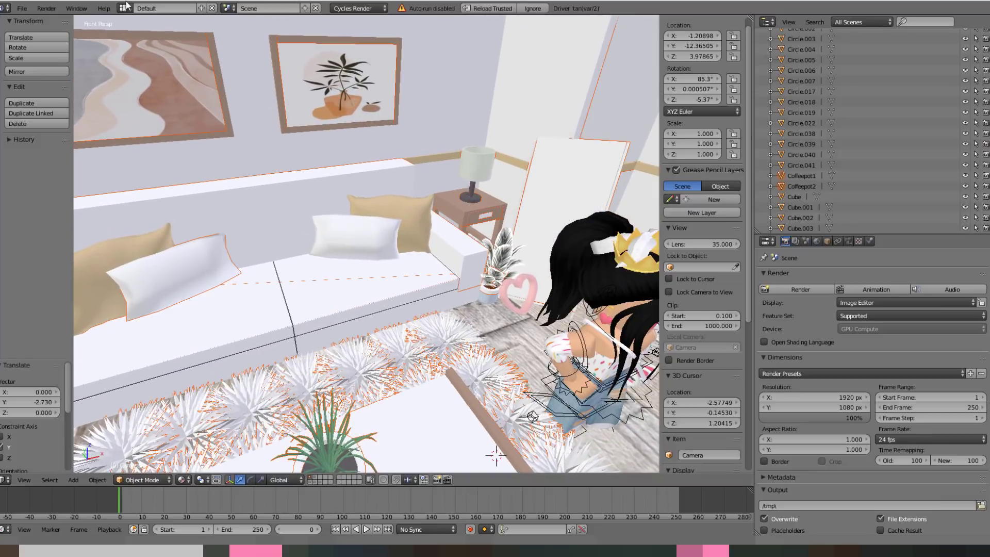
# Shift the room further to place it around the character, finishing with a 0.849 move along the X axis.
pyautogui.hotkey('shift', 'f')
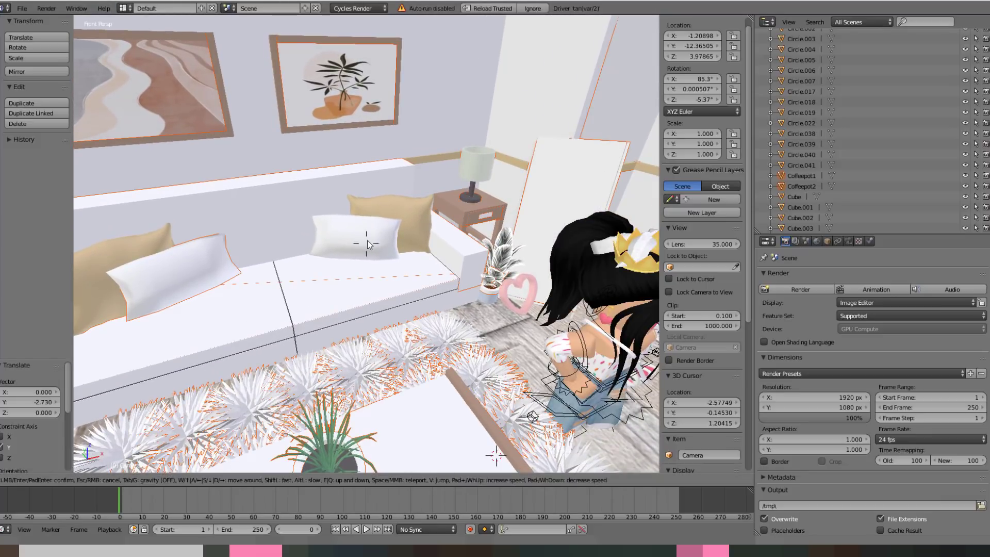
pyautogui.press('s')
pyautogui.click(367, 243)
pyautogui.moveTo(501, 393); pyautogui.dragTo(497, 433)
pyautogui.hotkey('shift', 'f')
pyautogui.press('s')
pyautogui.click(367, 243)
pyautogui.click(519, 393)
pyautogui.moveTo(482, 376); pyautogui.dragTo(578, 412)
pyautogui.moveTo(625, 411); pyautogui.dragTo(620, 440)
# Rotate the room around the character, finishing with a 10.3° turn, and select a single object instead.
pyautogui.hotkey('shift', 'f')
pyautogui.press('w')
pyautogui.press('s')
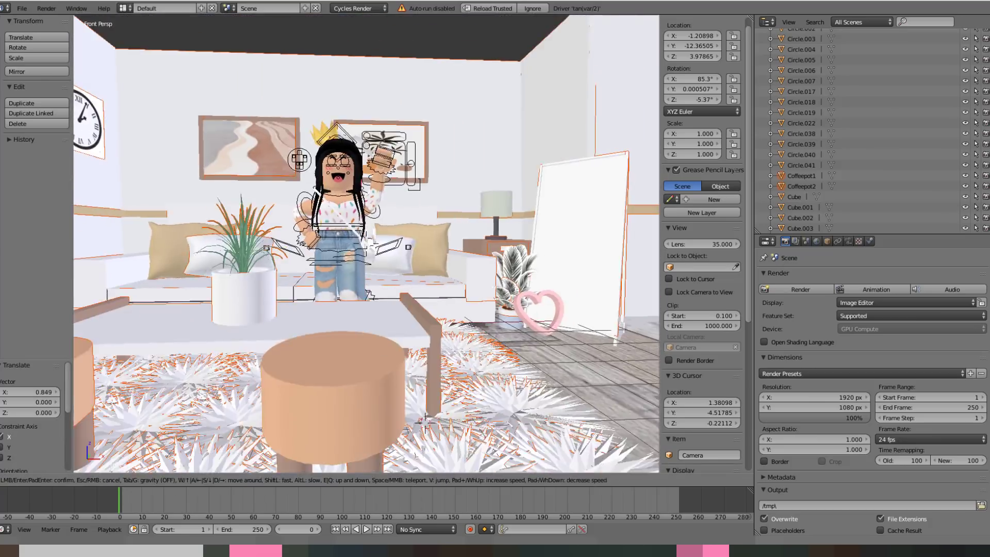
pyautogui.click(366, 243)
pyautogui.moveTo(520, 372); pyautogui.dragTo(565, 374)
pyautogui.moveTo(507, 372); pyautogui.dragTo(502, 369)
pyautogui.hotkey('shift', 'f')
pyautogui.click(367, 243)
pyautogui.rightClick(420, 137)
# Add a Sun lamp to the room scene and raise it above the character.
pyautogui.hotkey('shift', 'f')
pyautogui.hotkey('shift', 'a')
pyautogui.moveTo(357, 459)
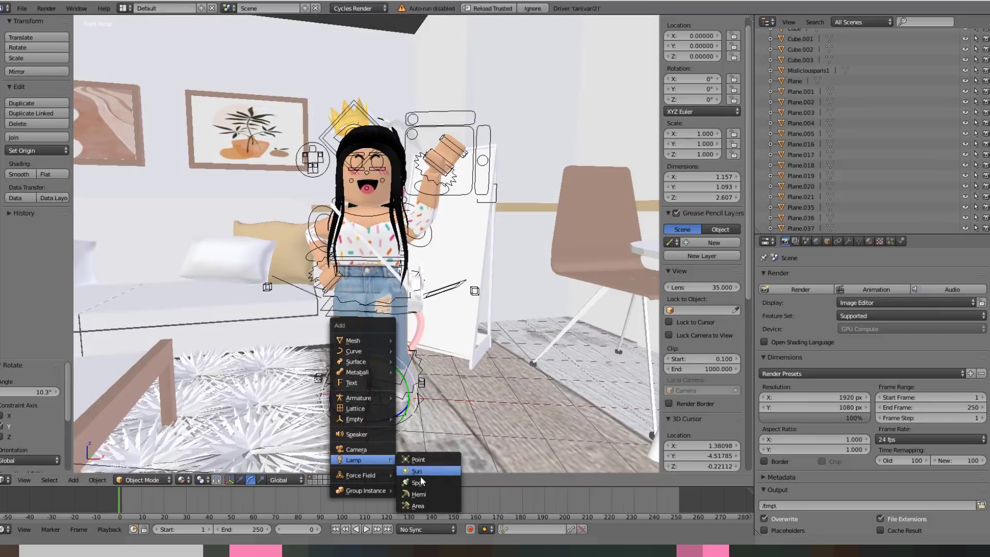
pyautogui.click(418, 471)
pyautogui.hotkey('shift', 'f')
pyautogui.click(367, 243)
pyautogui.moveTo(481, 281); pyautogui.dragTo(445, 75)
# Adjust the Sun lamp's light settings.
pyautogui.click(250, 480)
pyautogui.click(848, 241)
pyautogui.click(914, 408)
pyautogui.click(920, 317)
# Switch to the camera view and render a still image of the lit scene.
pyautogui.press('KP_0')
pyautogui.click(250, 479)
pyautogui.click(785, 241)
pyautogui.click(800, 289)
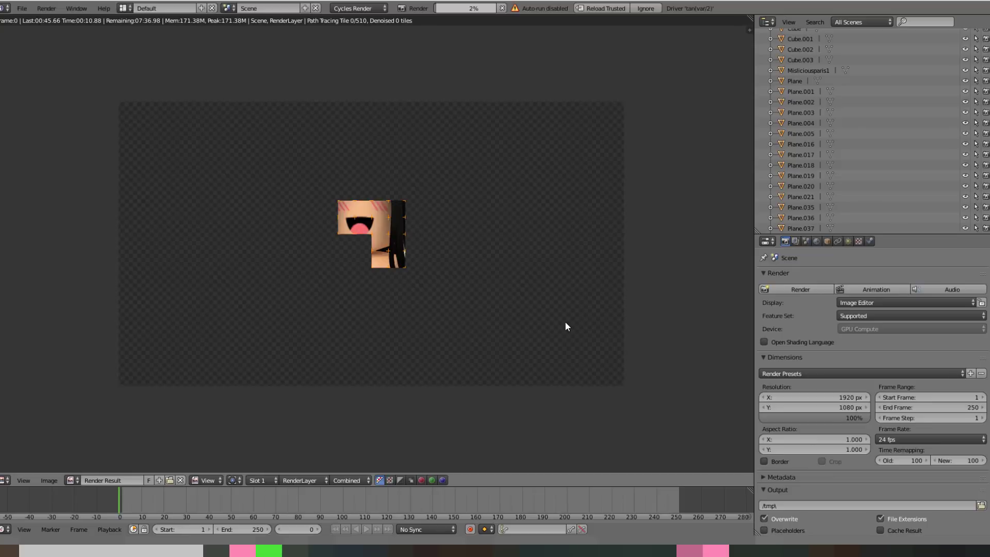